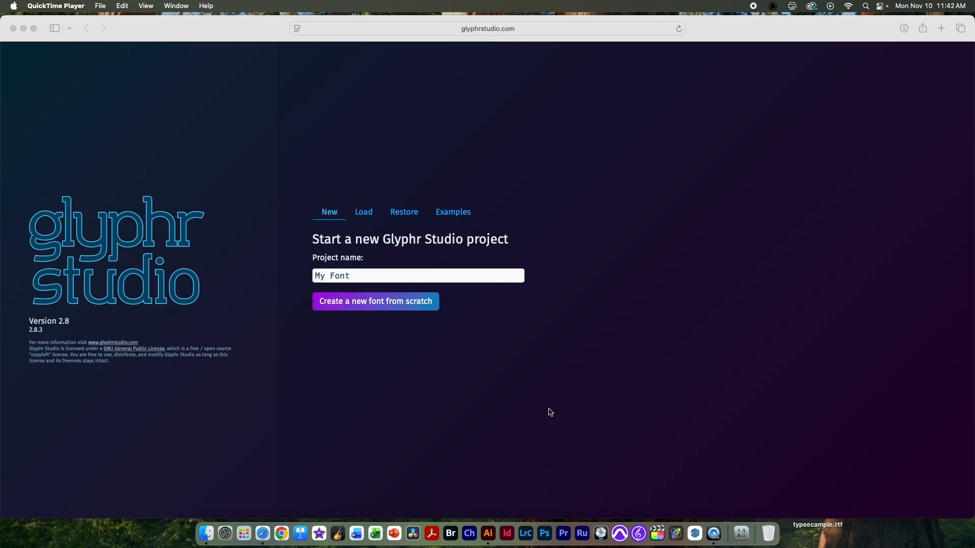
Switch to Adobe Illustrator, select all the leaf letters and display the artwork in Outline view.
{"action": "left_click", "coordinate": [488, 533]}
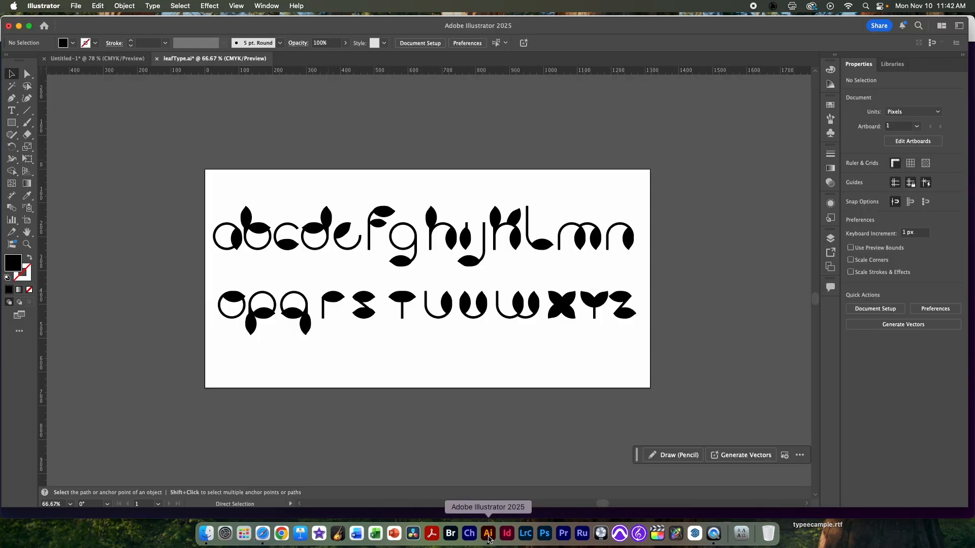
{"action": "left_click_drag", "start_coordinate": [169, 153], "coordinate": [612, 336]}
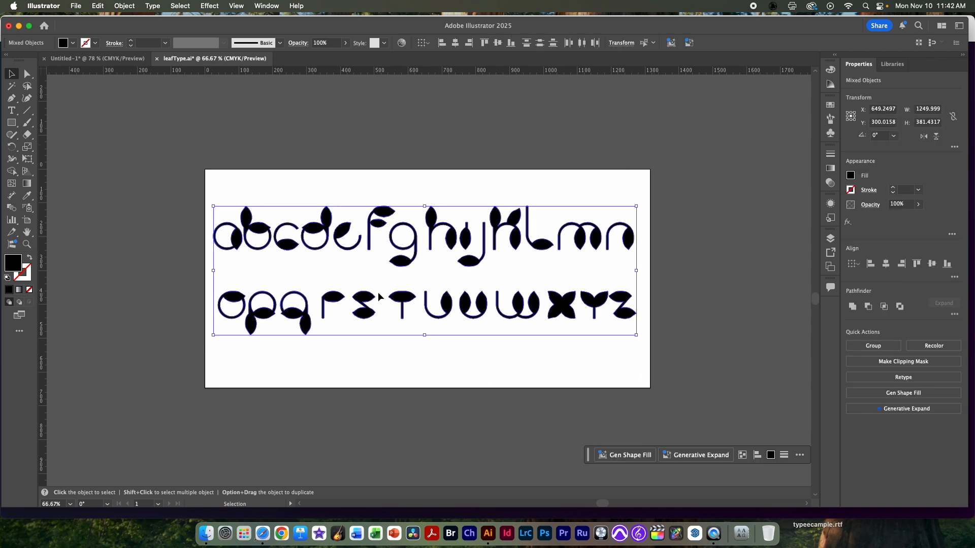
{"action": "left_click", "coordinate": [236, 6]}
{"action": "left_click", "coordinate": [242, 22]}
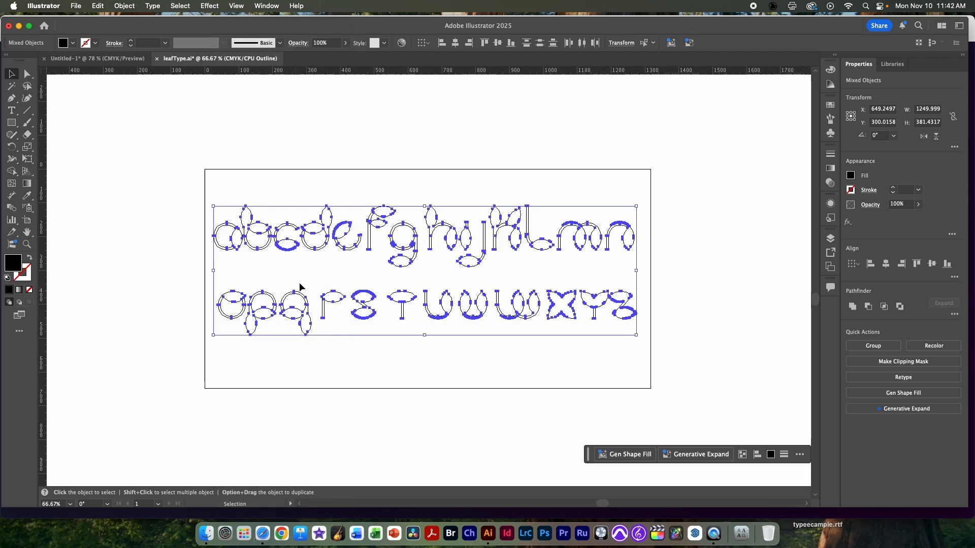
Examine the outlined paths of the leaf letters up close and restore the normal Preview display.
{"action": "left_click", "coordinate": [255, 261]}
{"action": "key", "text": "z"}
{"action": "left_click_drag", "start_coordinate": [228, 238], "coordinate": [352, 260]}
{"action": "key", "text": "v"}
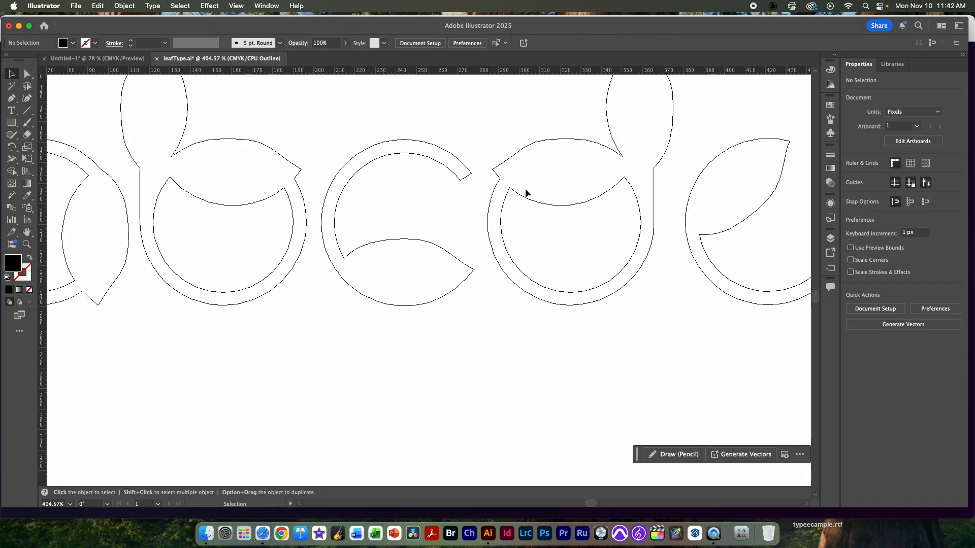
{"action": "scroll", "coordinate": [700, 198], "scroll_direction": "right", "scroll_amount": 10}
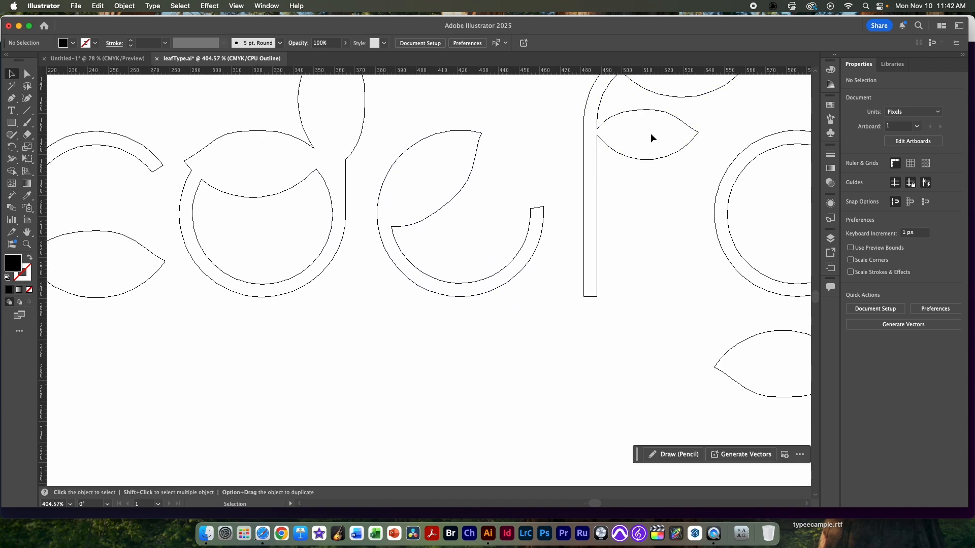
{"action": "scroll", "coordinate": [652, 138], "scroll_direction": "right", "scroll_amount": 5}
{"action": "scroll", "coordinate": [652, 138], "scroll_direction": "up", "scroll_amount": 4}
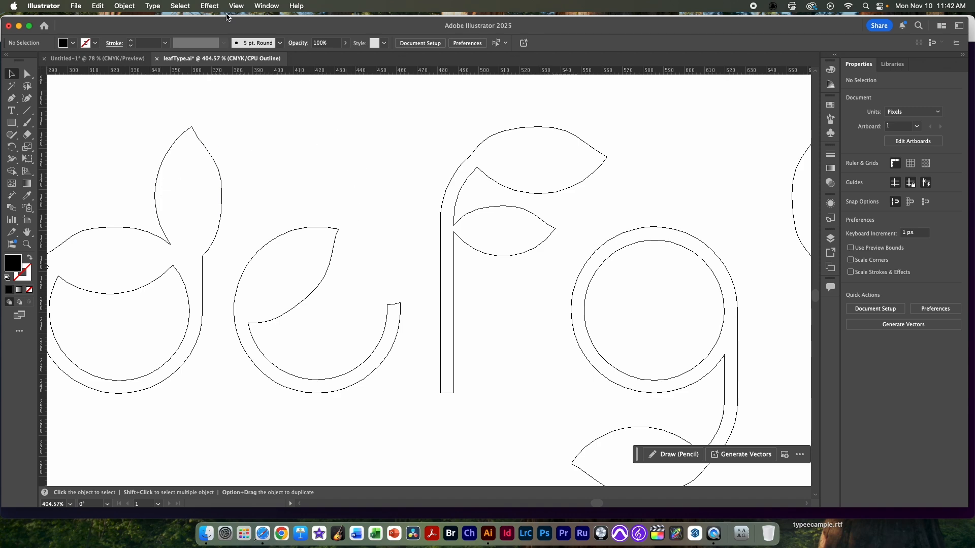
{"action": "key", "text": "a"}
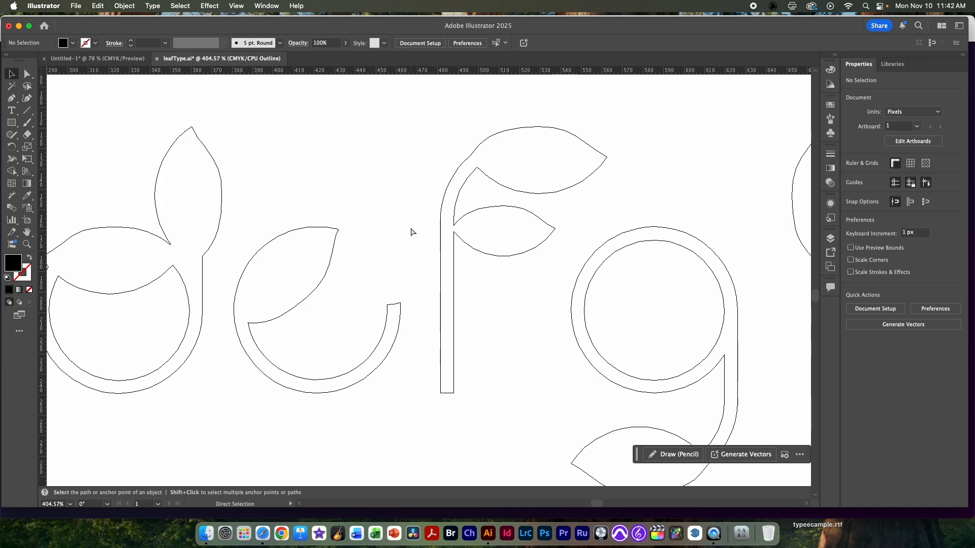
{"action": "key", "text": "super+1"}
{"action": "key", "text": "v"}
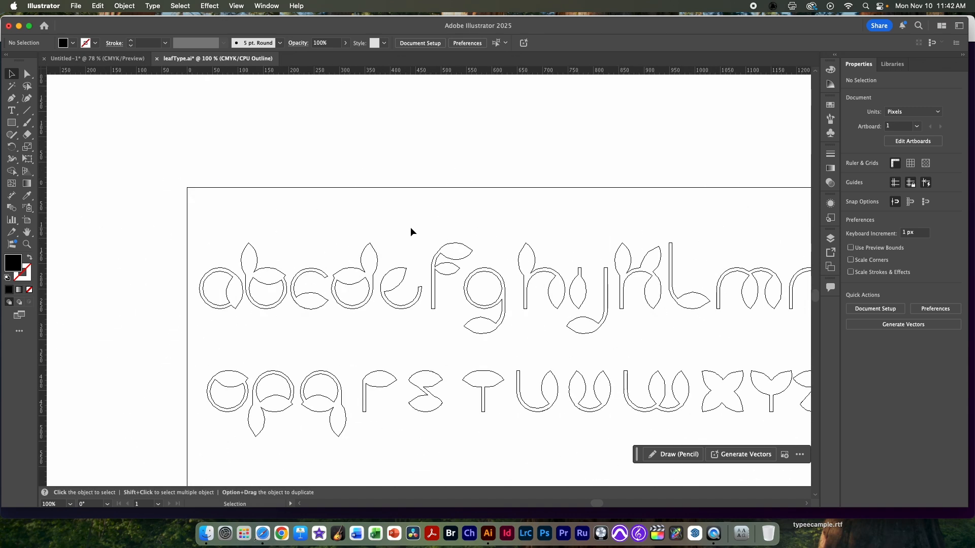
{"action": "scroll", "coordinate": [433, 299], "scroll_direction": "down", "scroll_amount": 2}
{"action": "scroll", "coordinate": [433, 300], "scroll_direction": "right", "scroll_amount": 2}
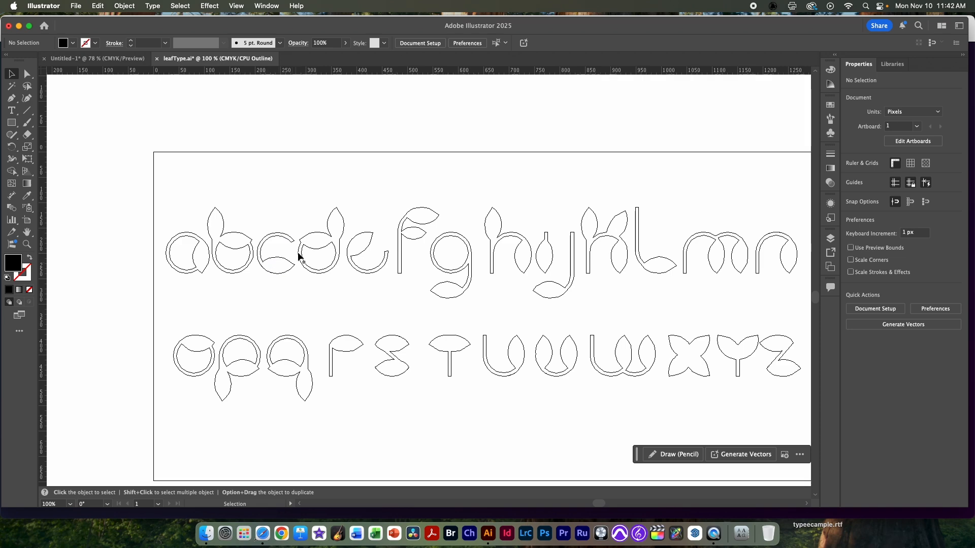
{"action": "left_click", "coordinate": [237, 6]}
{"action": "left_click", "coordinate": [248, 23]}
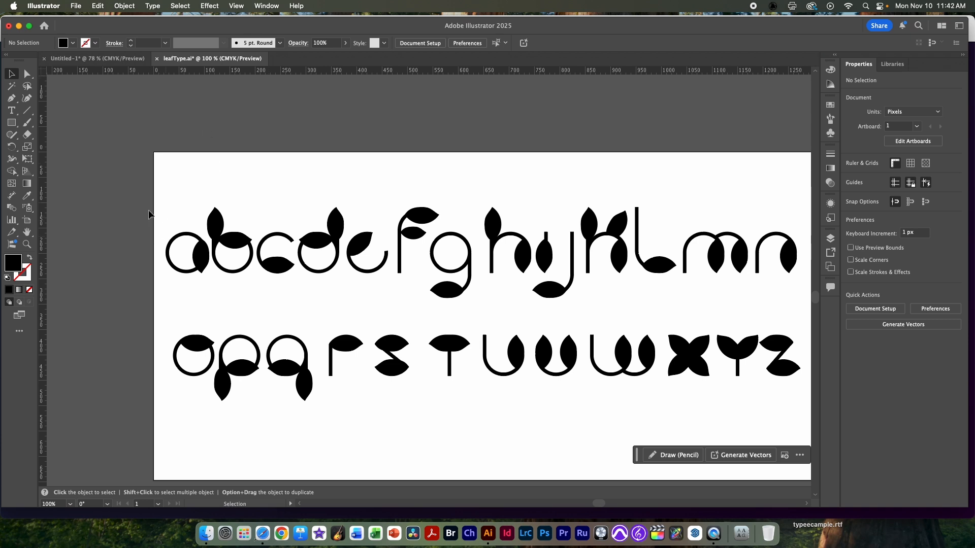
Select the letter a at the start of the first row.
{"action": "left_click", "coordinate": [174, 256]}
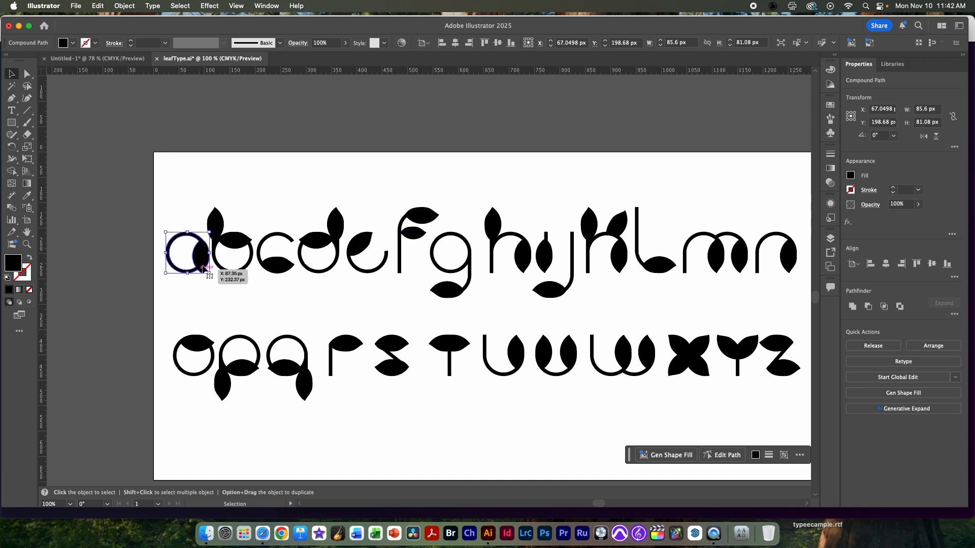
{"action": "left_click", "coordinate": [278, 299]}
{"action": "left_click_drag", "start_coordinate": [155, 214], "coordinate": [198, 278]}
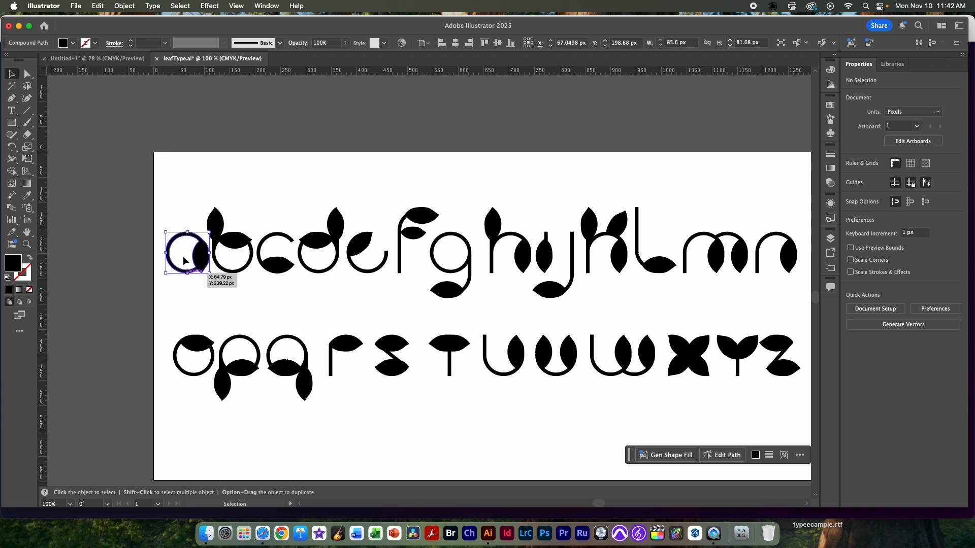
Check the Include SVG Code copy option in the Clipboard Handling preferences and accept the settings.
{"action": "left_click", "coordinate": [74, 6]}
{"action": "mouse_move", "coordinate": [44, 6]}
{"action": "mouse_move", "coordinate": [46, 37]}
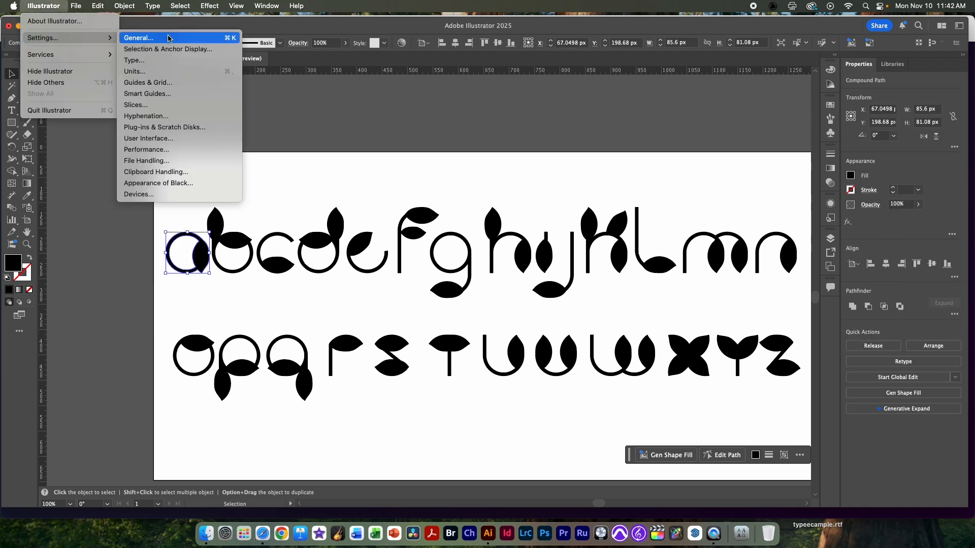
{"action": "left_click", "coordinate": [187, 177]}
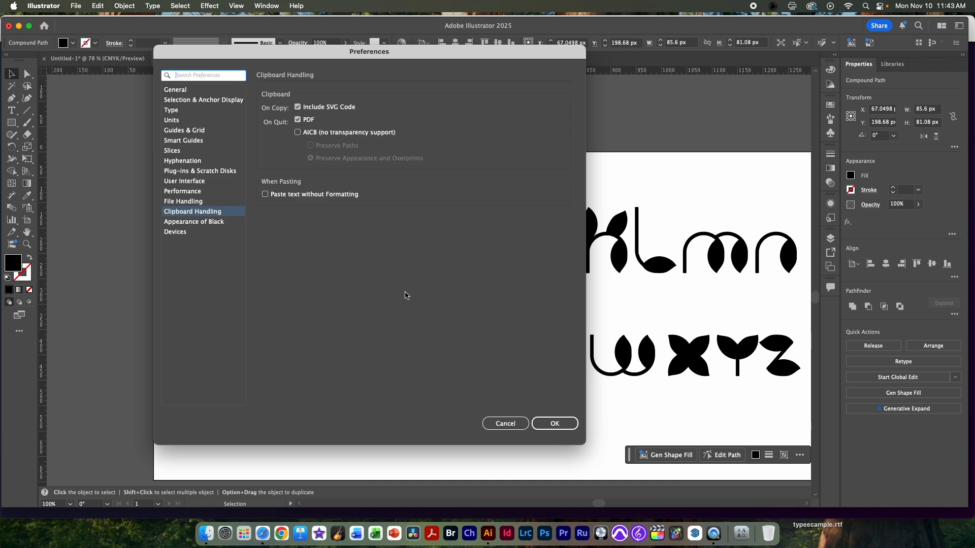
{"action": "left_click", "coordinate": [555, 423]}
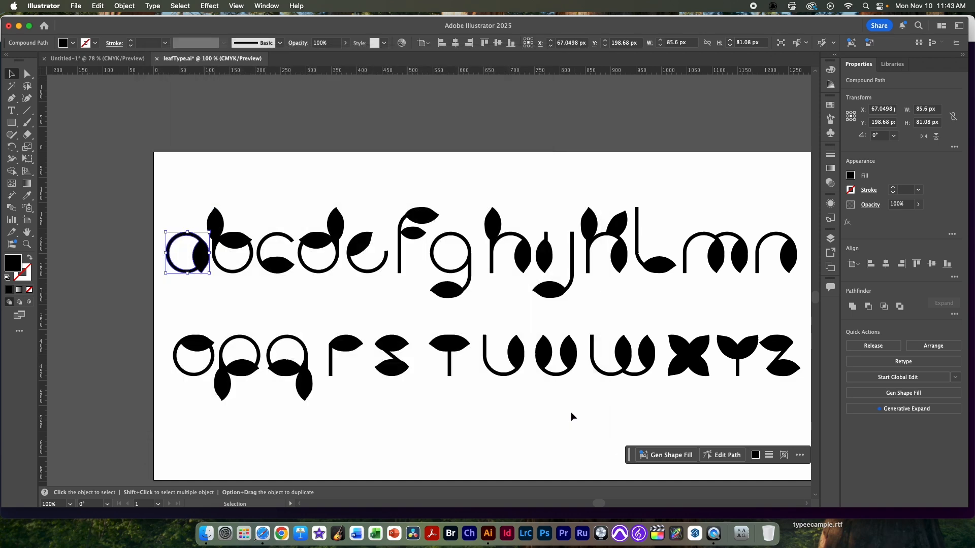
Start the Artboard tool and review the available workspaces, leaving artboard editing without changes.
{"action": "key", "text": "a"}
{"action": "scroll", "coordinate": [558, 399], "scroll_direction": "right", "scroll_amount": 5}
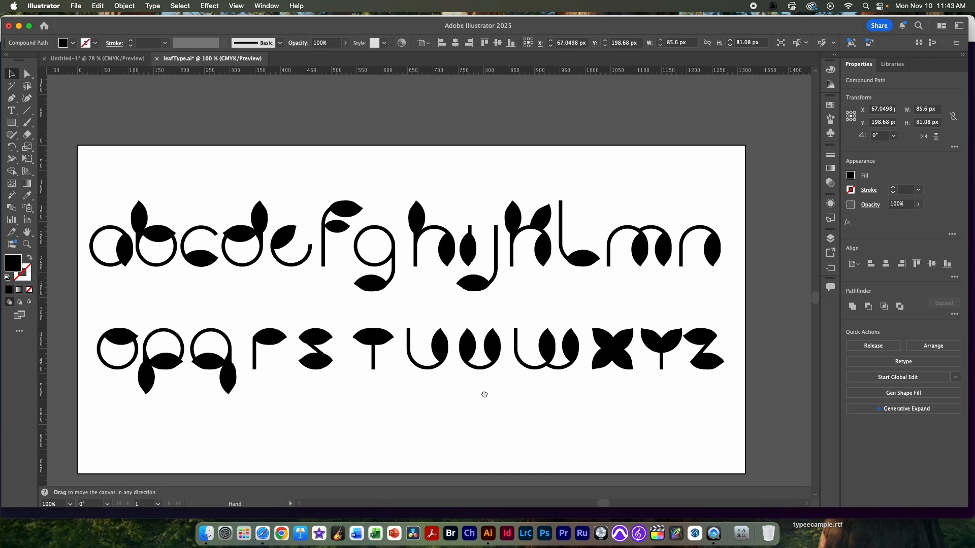
{"action": "key", "text": "super+minus"}
{"action": "key", "text": "super+minus"}
{"action": "key", "text": "space"}
{"action": "left_click_drag", "start_coordinate": [518, 326], "coordinate": [294, 304]}
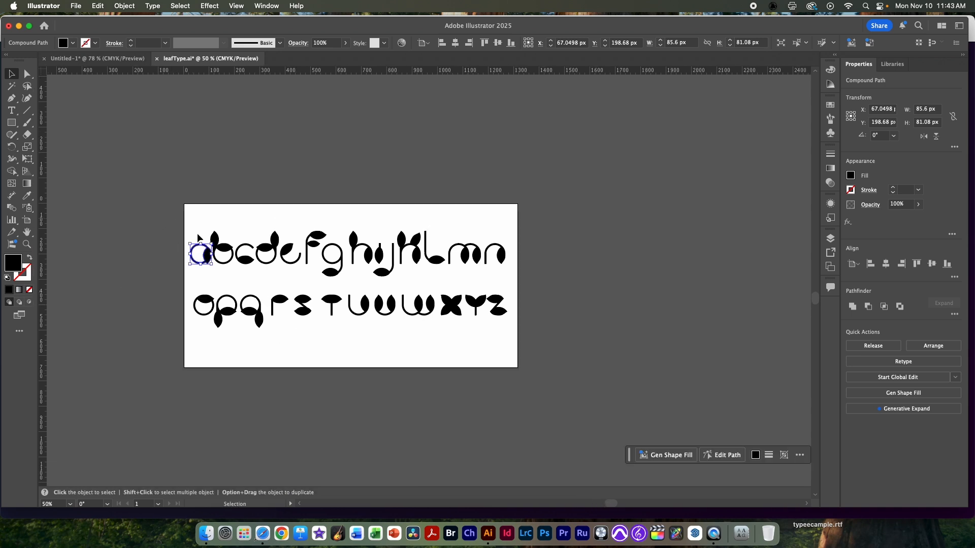
{"action": "scroll", "coordinate": [256, 247], "scroll_direction": "right", "scroll_amount": 4}
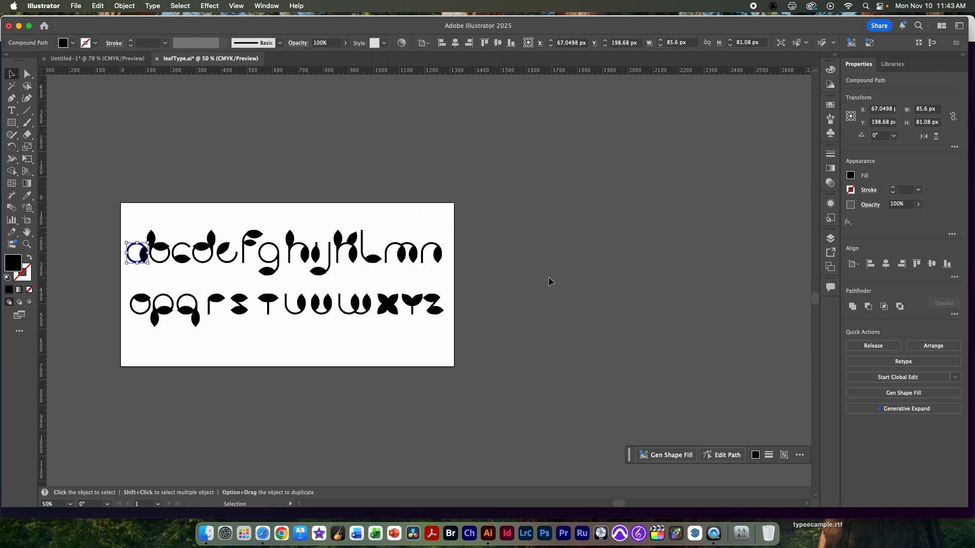
{"action": "left_click", "coordinate": [27, 220]}
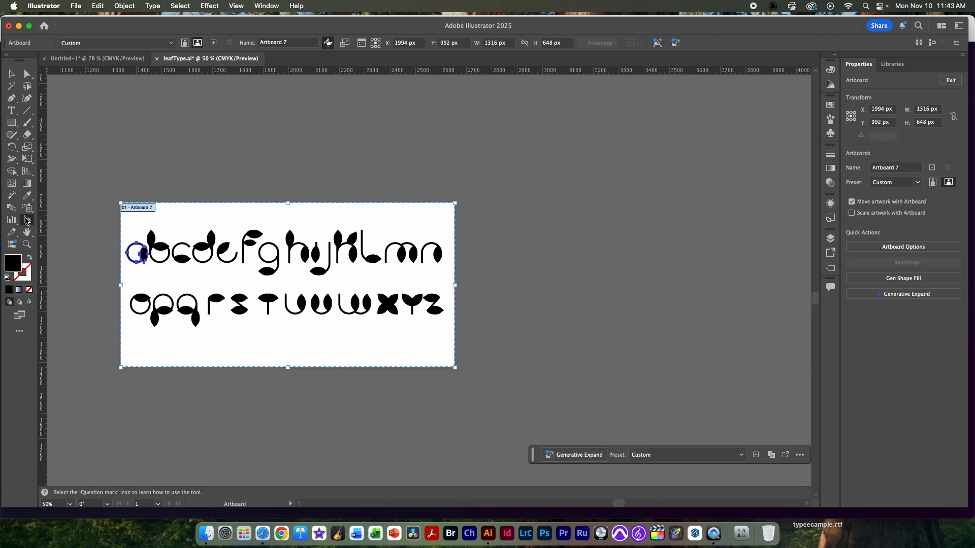
{"action": "key", "text": "super"}
{"action": "key", "text": "super"}
{"action": "left_click", "coordinate": [273, 5]}
{"action": "mouse_move", "coordinate": [273, 62]}
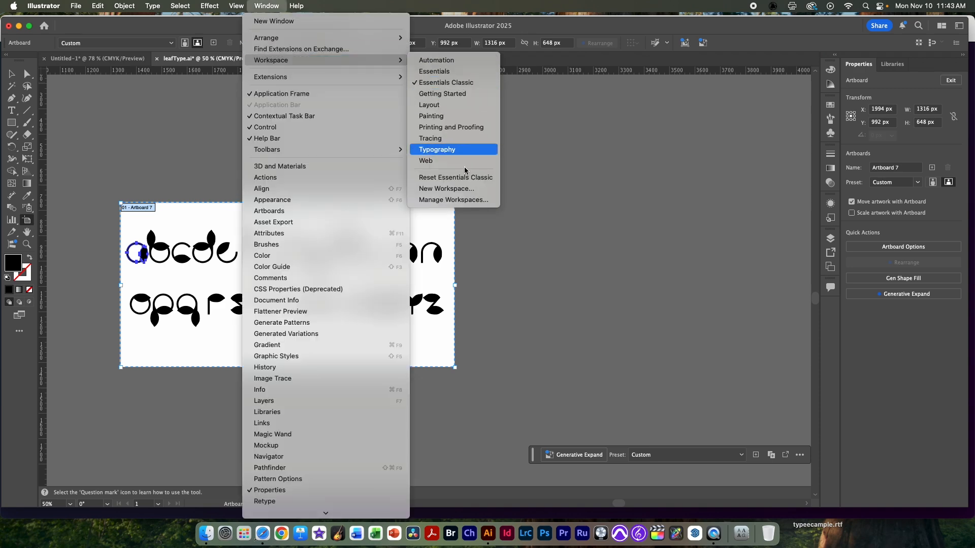
{"action": "left_click", "coordinate": [473, 187]}
{"action": "left_click", "coordinate": [566, 282]}
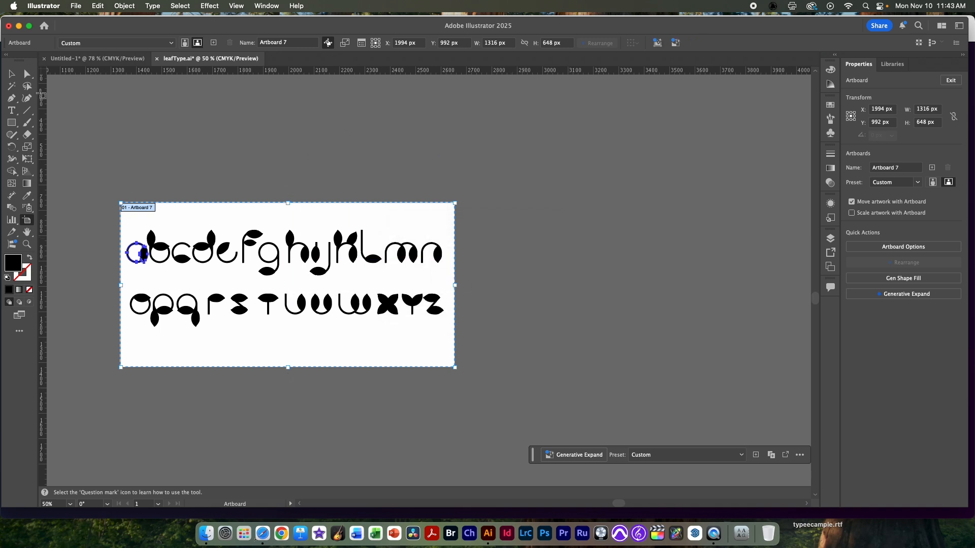
{"action": "key", "text": "Escape"}
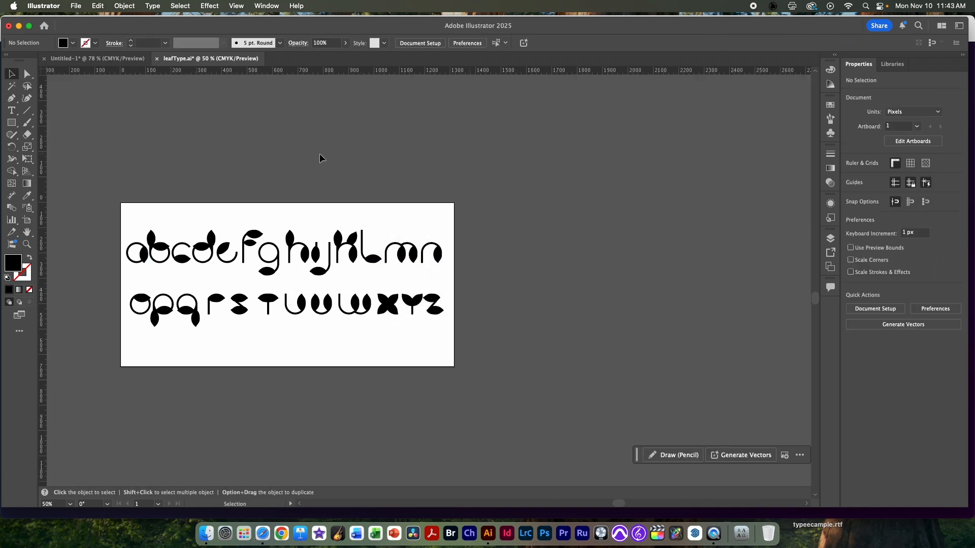
Add a new artboard directly to the right of the alphabet artboard with the Artboard tool.
{"action": "left_click", "coordinate": [27, 220]}
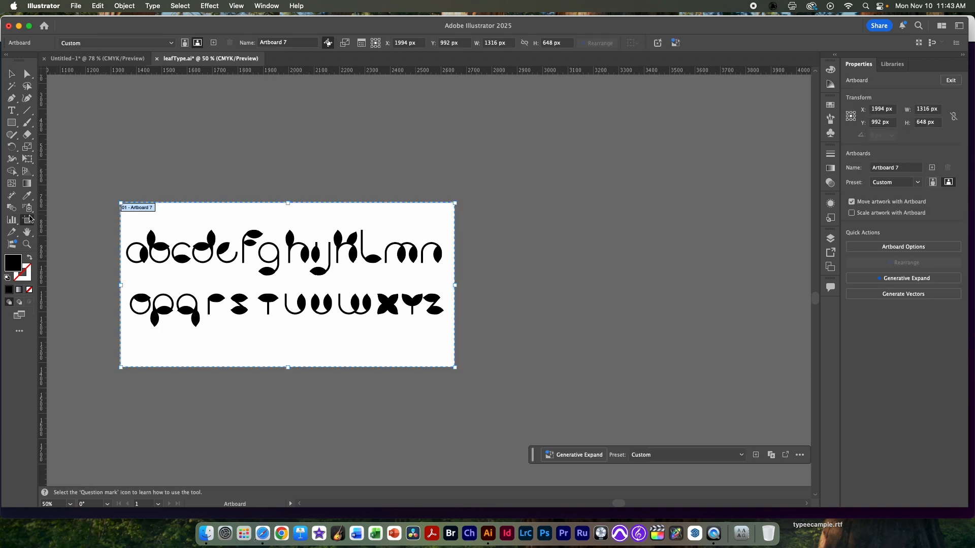
{"action": "left_click", "coordinate": [465, 286]}
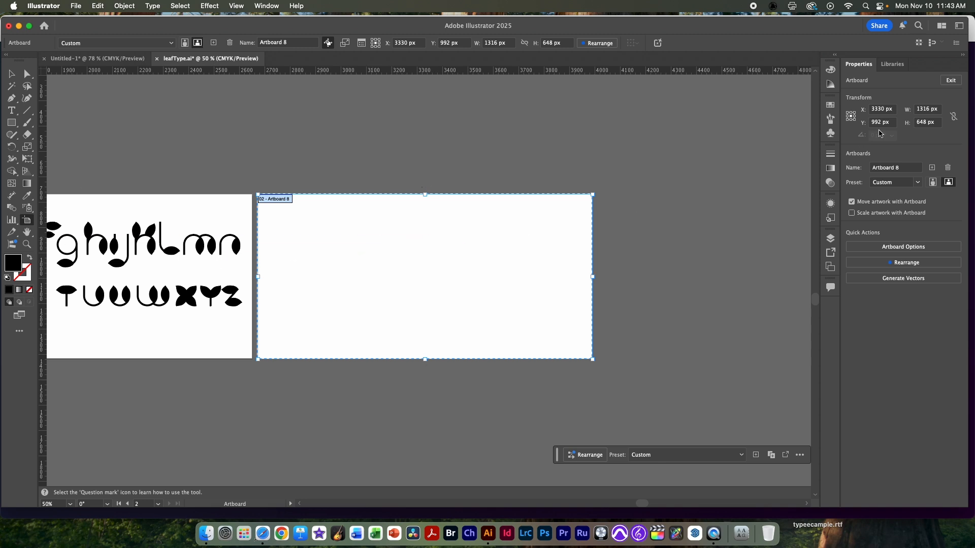
{"action": "left_click", "coordinate": [935, 123]}
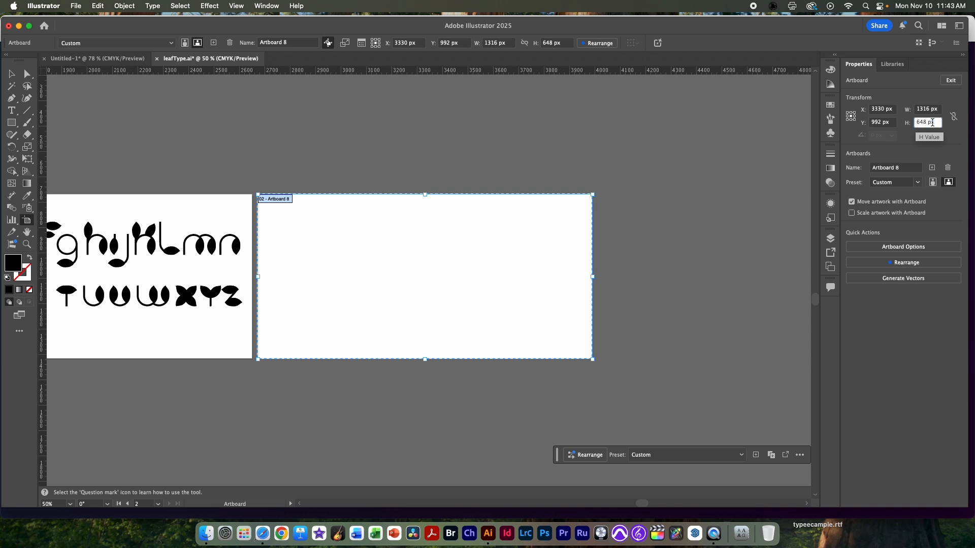
{"action": "key", "text": "Escape"}
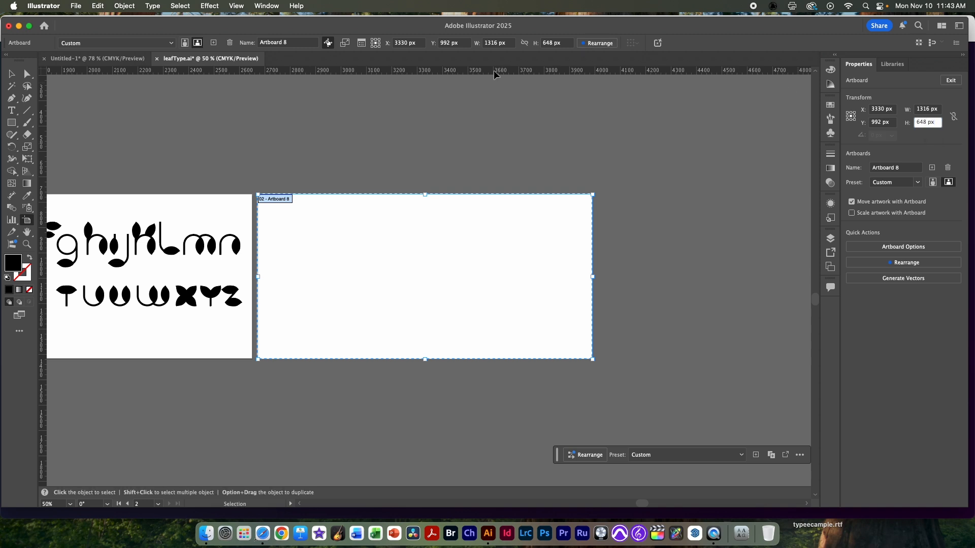
Toggle the rulers off and on, switch the ruler units to inches and restore them to pixels.
{"action": "right_click", "coordinate": [513, 69]}
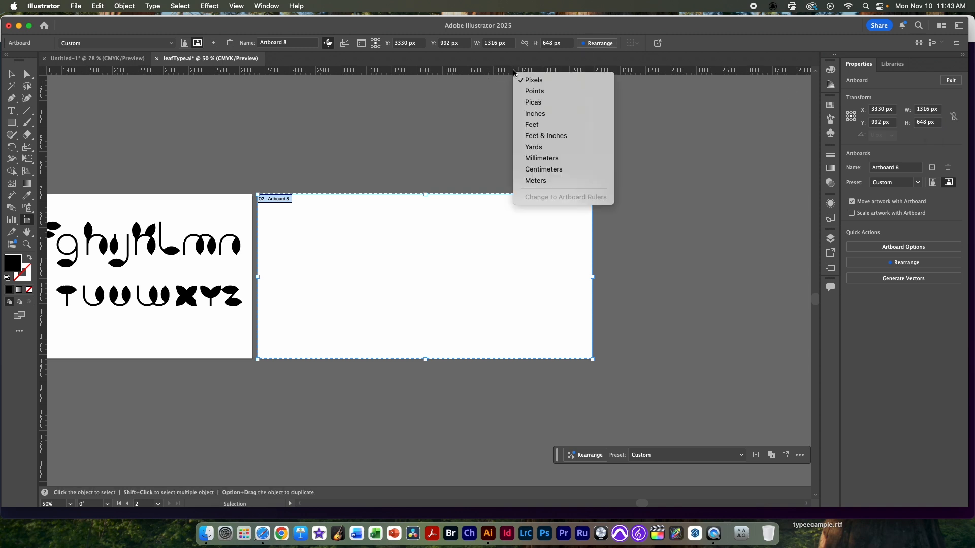
{"action": "key", "text": "Escape"}
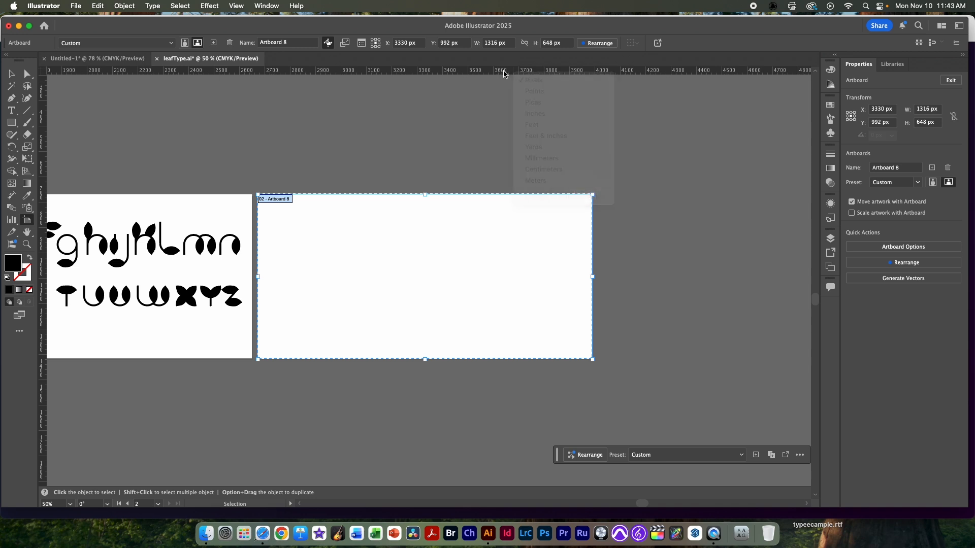
{"action": "key", "text": "super+r"}
{"action": "key", "text": "super+r"}
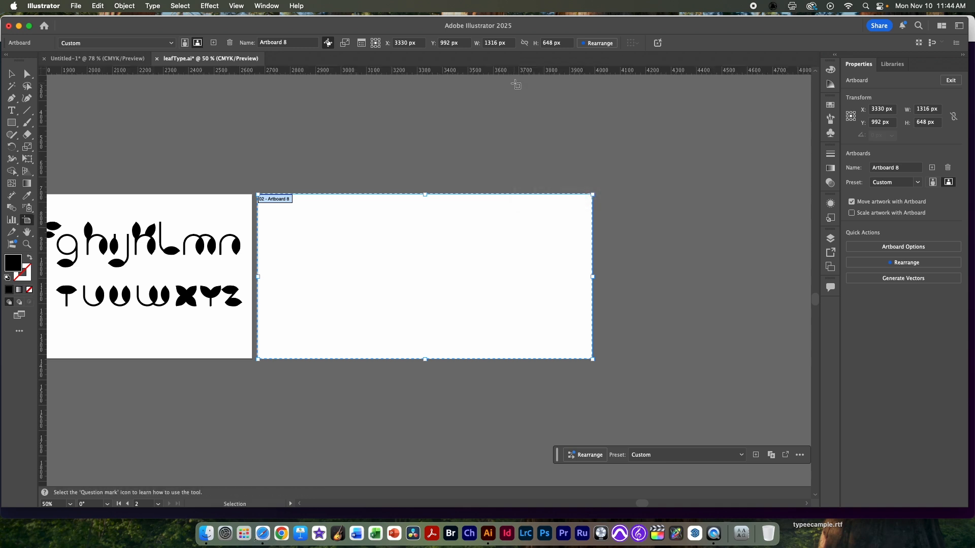
{"action": "right_click", "coordinate": [532, 73]}
{"action": "left_click", "coordinate": [558, 115]}
{"action": "right_click", "coordinate": [570, 75]}
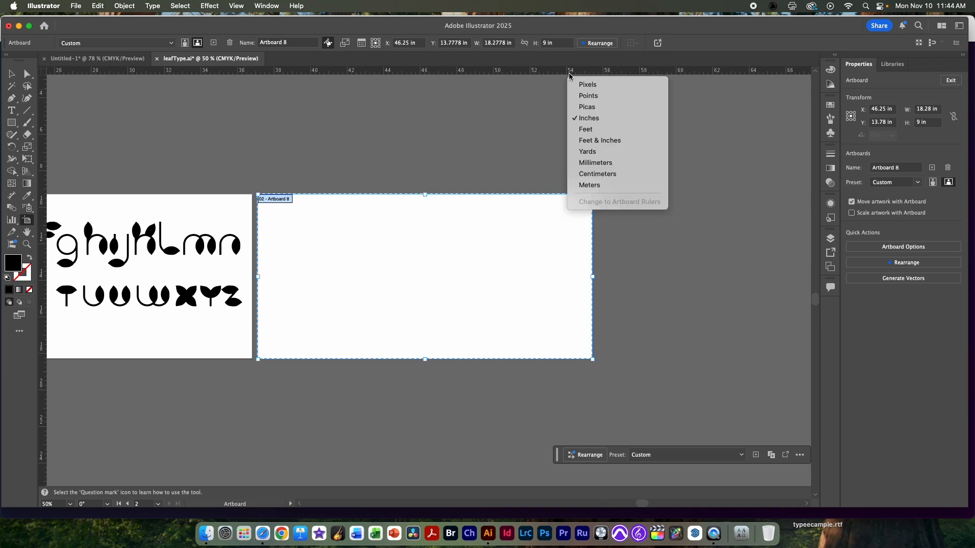
{"action": "left_click", "coordinate": [600, 84]}
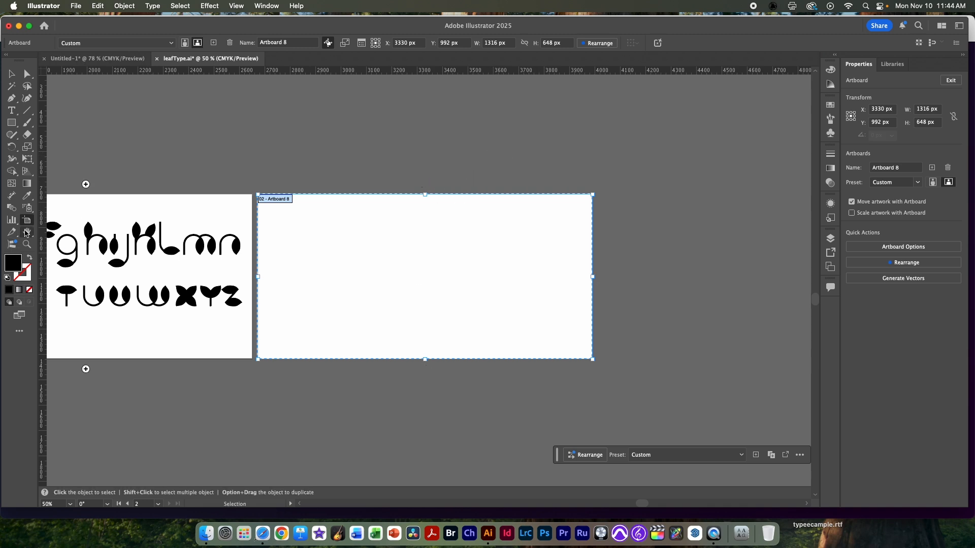
Set the height of the new artboard to 1000 px.
{"action": "left_click", "coordinate": [935, 123]}
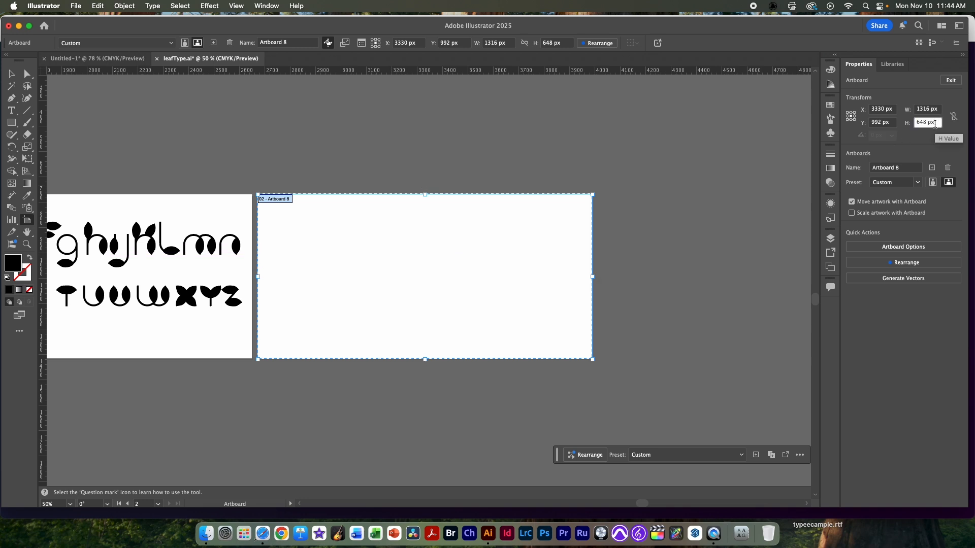
{"action": "type", "text": "11"}
{"action": "type", "text": "000"}
{"action": "key", "text": "Return"}
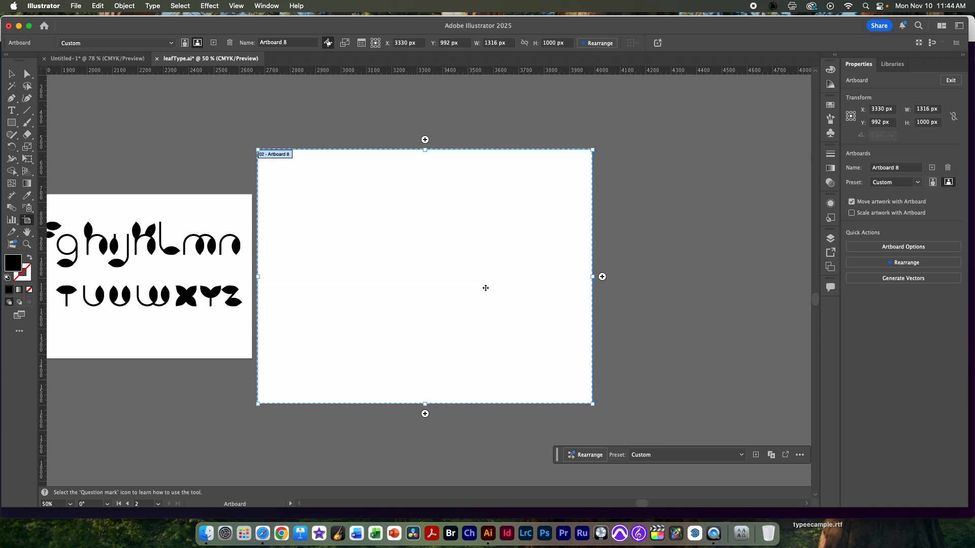
Extend the right edge of the new artboard to a width of about 5073 px.
{"action": "key", "text": "super+minus"}
{"action": "key", "text": "super+minus"}
{"action": "key", "text": "super+minus"}
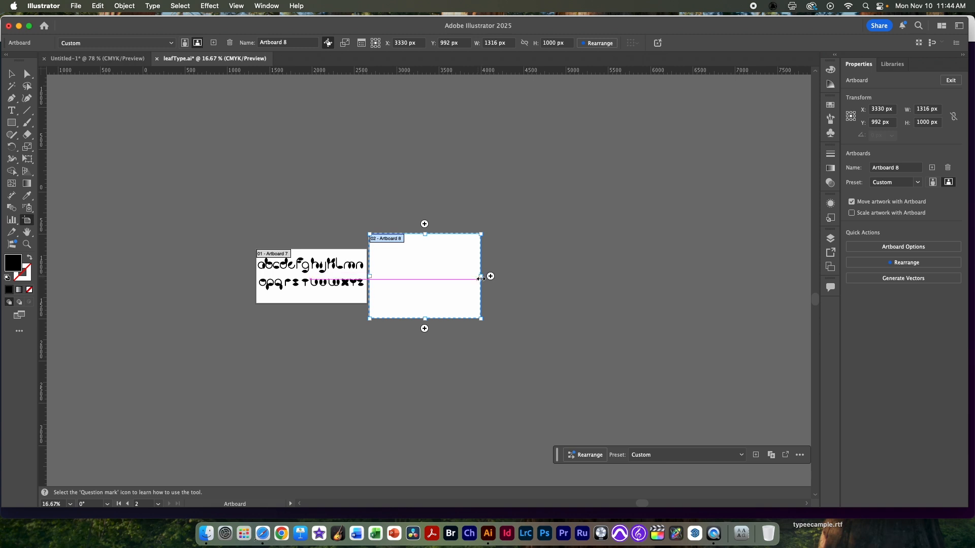
{"action": "left_click_drag", "start_coordinate": [482, 276], "coordinate": [799, 277]}
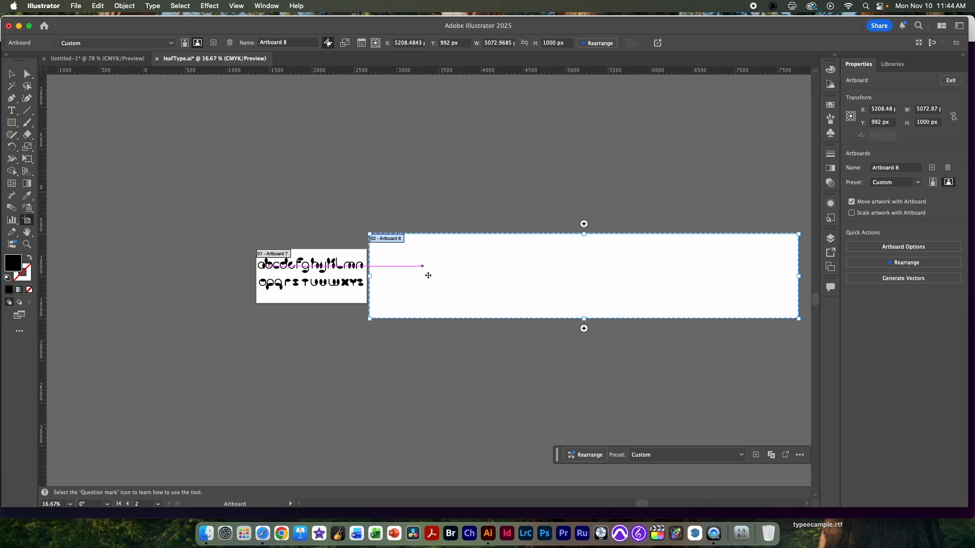
Extend the right edge of the blank artboard to a width of about 5550 px and leave artboard editing.
{"action": "scroll", "coordinate": [599, 343], "scroll_direction": "right", "scroll_amount": 5}
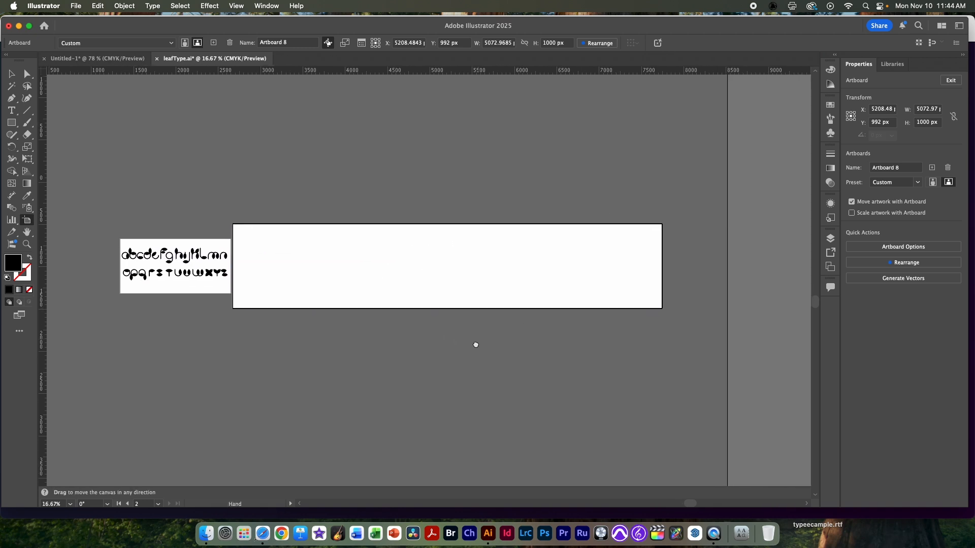
{"action": "mouse_move", "coordinate": [661, 270]}
{"action": "left_mouse_down"}
{"action": "mouse_move", "coordinate": [719, 271]}
{"action": "mouse_move", "coordinate": [702, 274]}
{"action": "left_mouse_up"}
{"action": "key", "text": "Delete"}
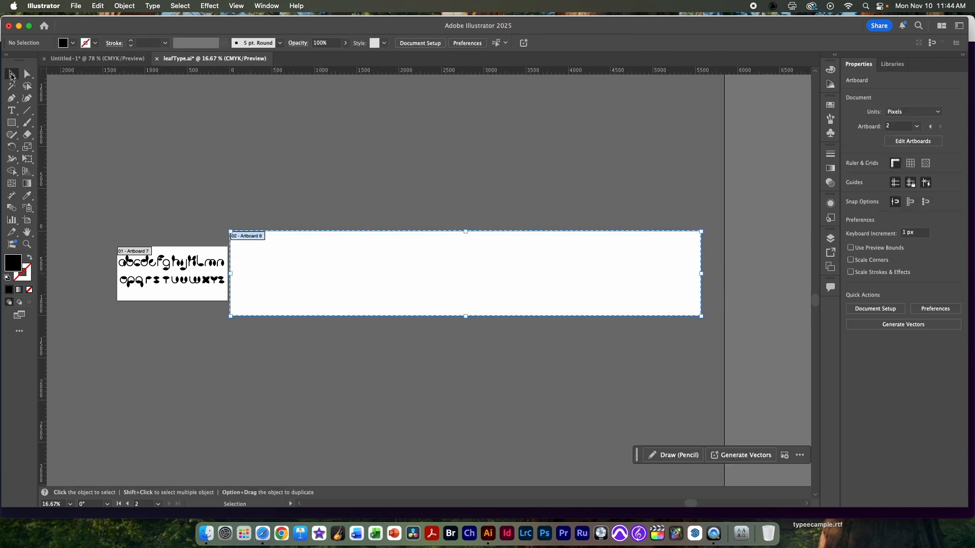
{"action": "left_click", "coordinate": [11, 73]}
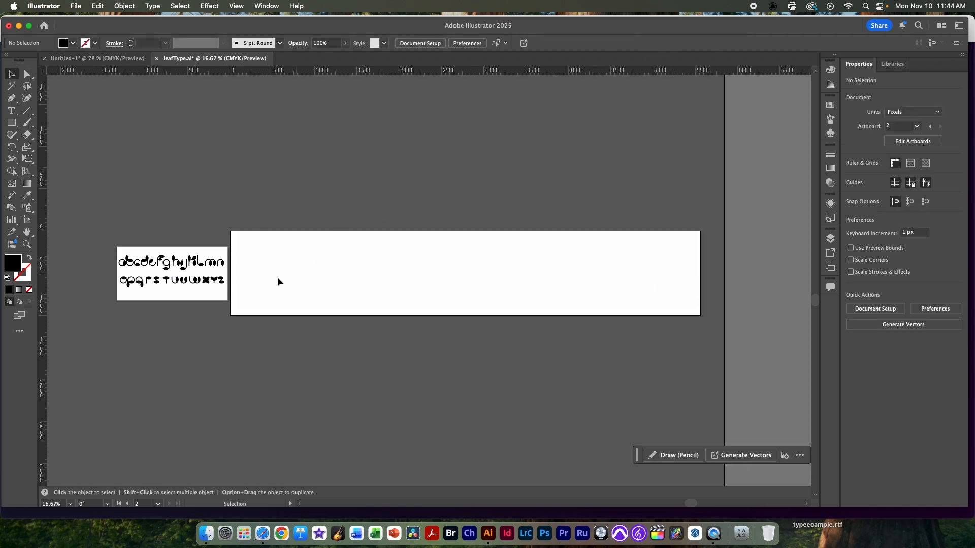
Create a 500 × 500 px square on the wide artboard and centre it vertically at Y 500 px.
{"action": "scroll", "coordinate": [270, 275], "scroll_direction": "up", "scroll_amount": 3}
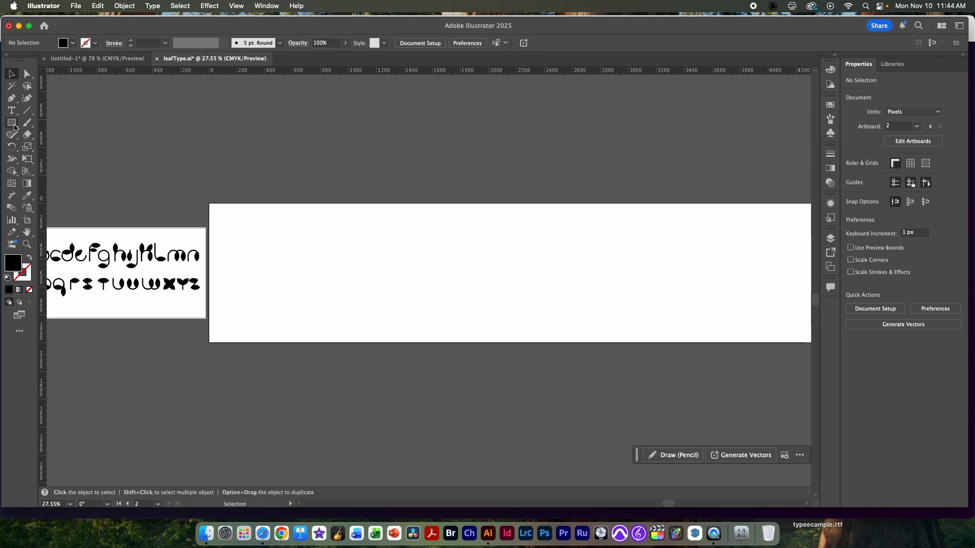
{"action": "scroll", "coordinate": [362, 270], "scroll_direction": "down", "scroll_amount": 1}
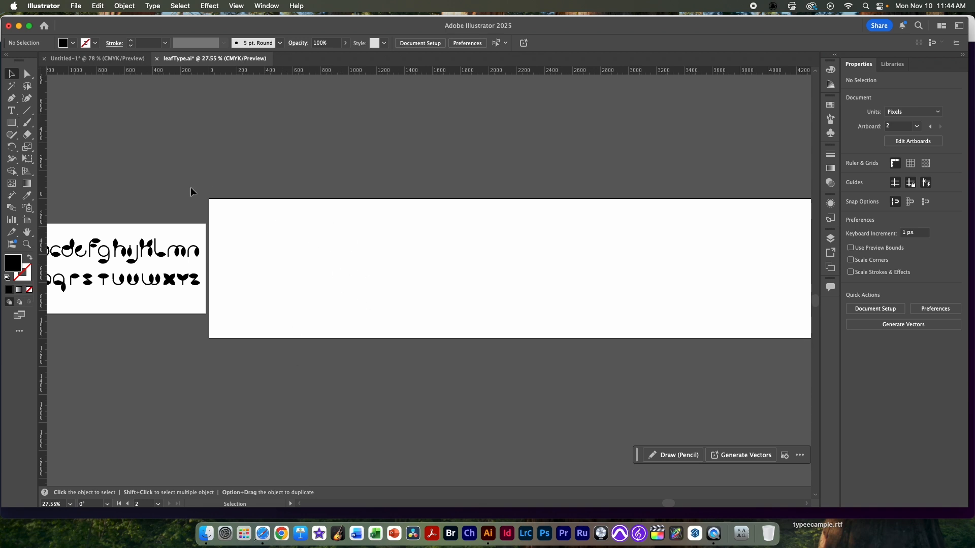
{"action": "left_click", "coordinate": [13, 125]}
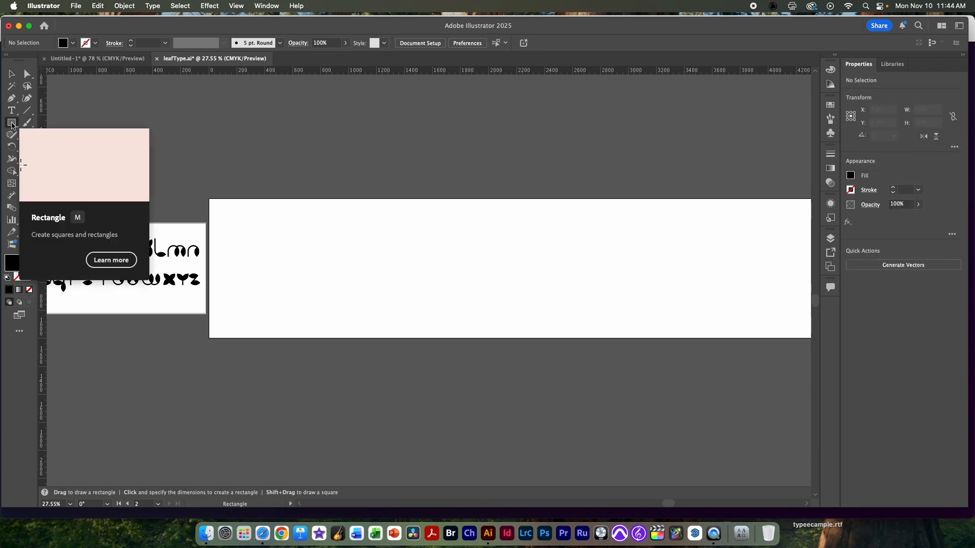
{"action": "left_click", "coordinate": [301, 272]}
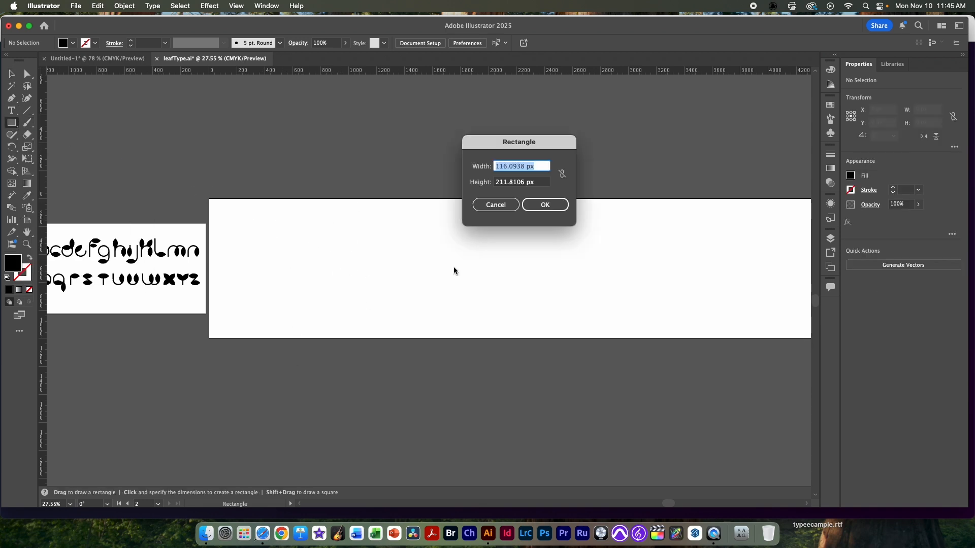
{"action": "type", "text": "500"}
{"action": "key", "text": "Tab"}
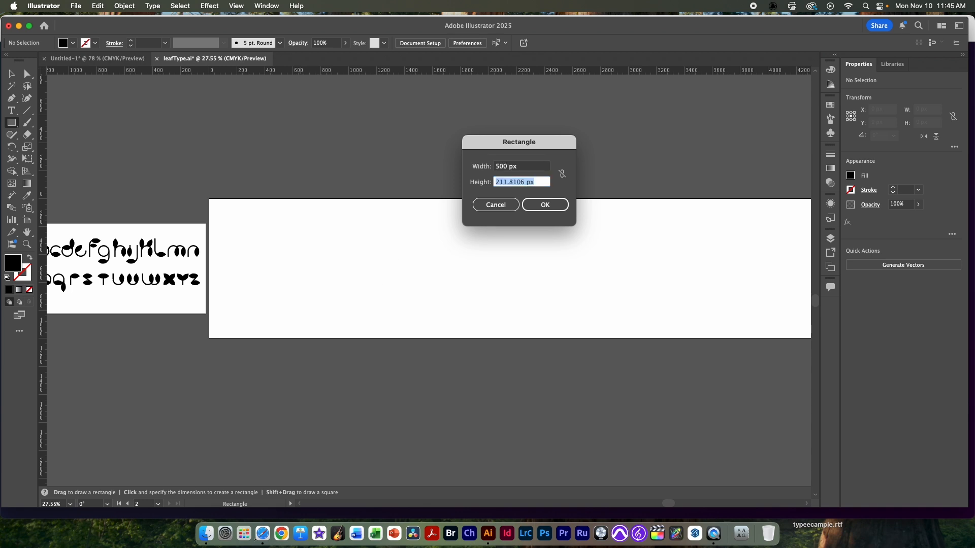
{"action": "type", "text": "500"}
{"action": "key", "text": "Return"}
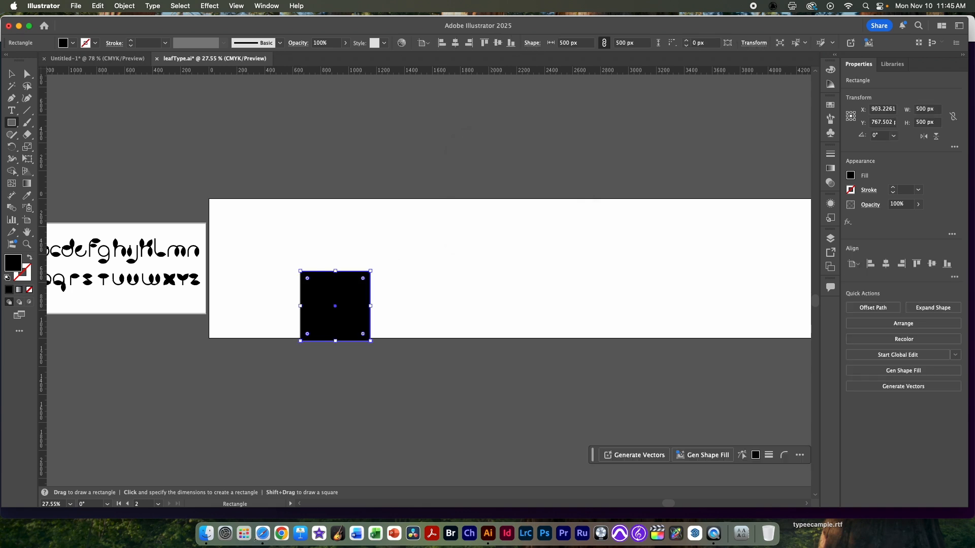
{"action": "left_click", "coordinate": [13, 74]}
{"action": "left_click_drag", "start_coordinate": [351, 325], "coordinate": [372, 287]}
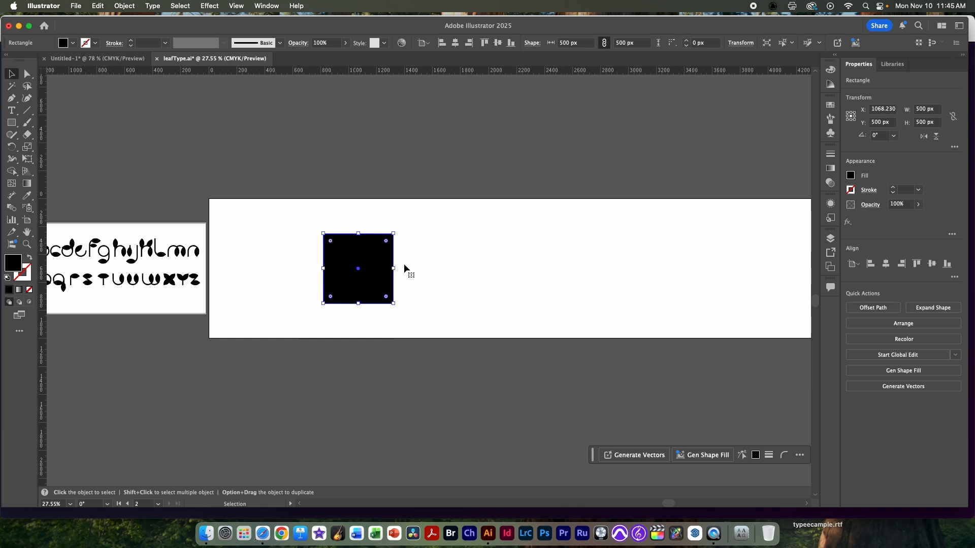
Place horizontal guides along the square's top and bottom edges and delete the square.
{"action": "left_click_drag", "start_coordinate": [317, 74], "coordinate": [358, 234]}
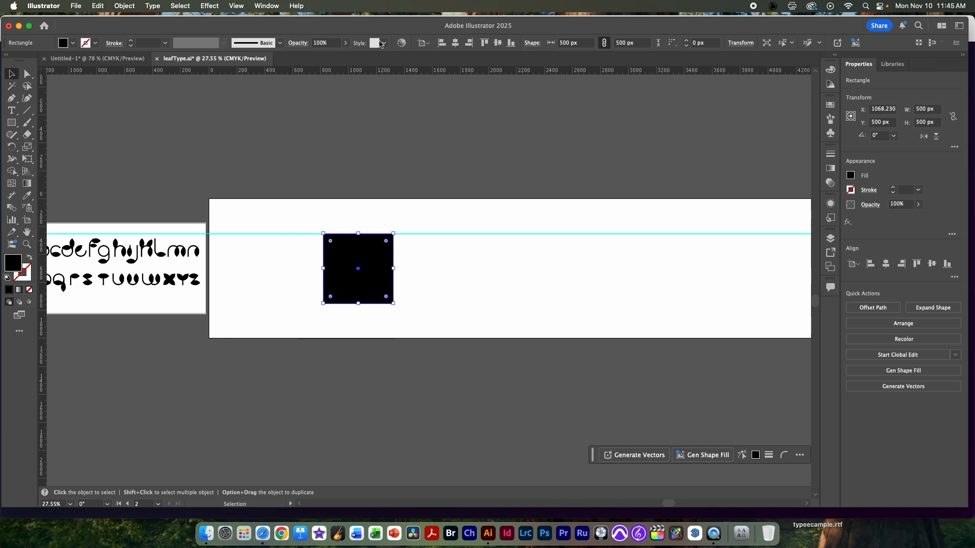
{"action": "left_click_drag", "start_coordinate": [377, 70], "coordinate": [364, 282]}
{"action": "left_click_drag", "start_coordinate": [357, 306], "coordinate": [358, 303]}
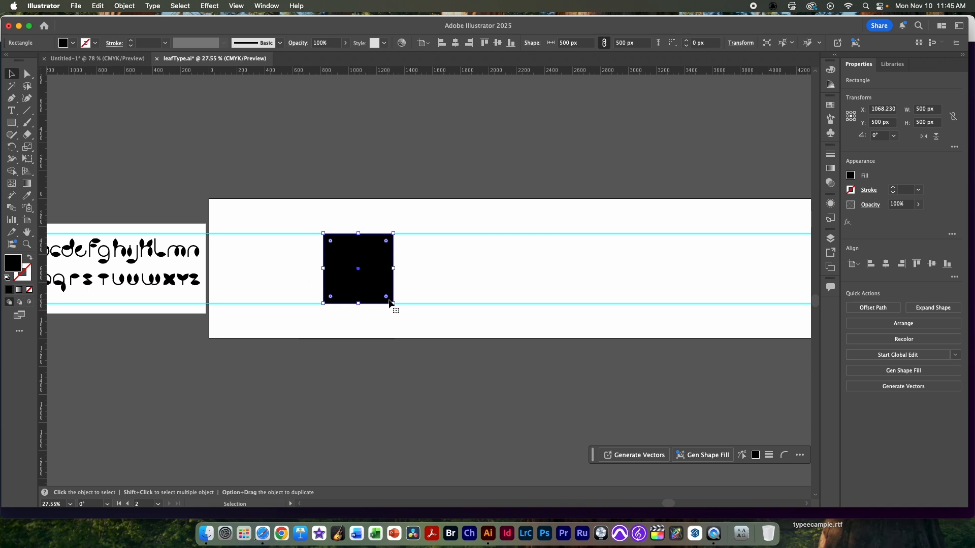
{"action": "scroll", "coordinate": [365, 279], "scroll_direction": "up", "scroll_amount": 1}
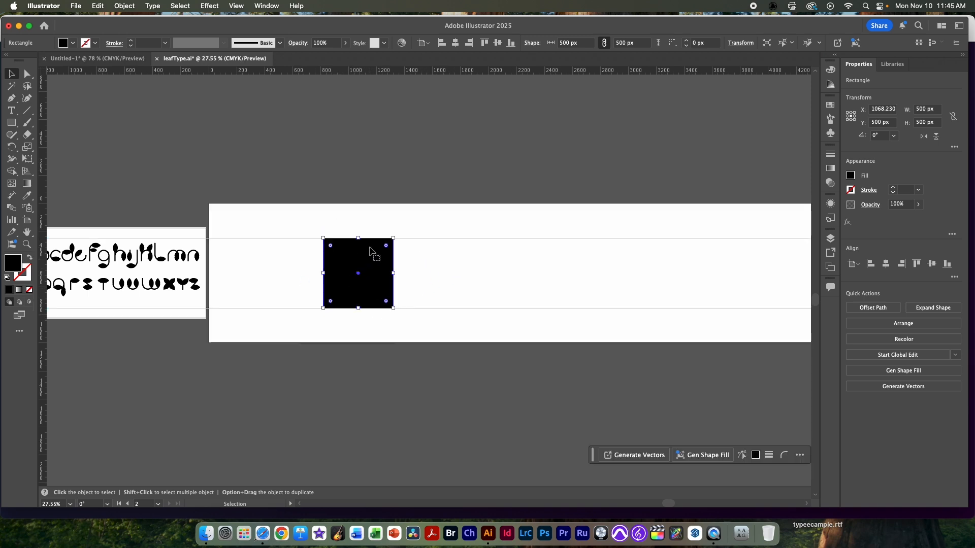
{"action": "key", "text": "Delete"}
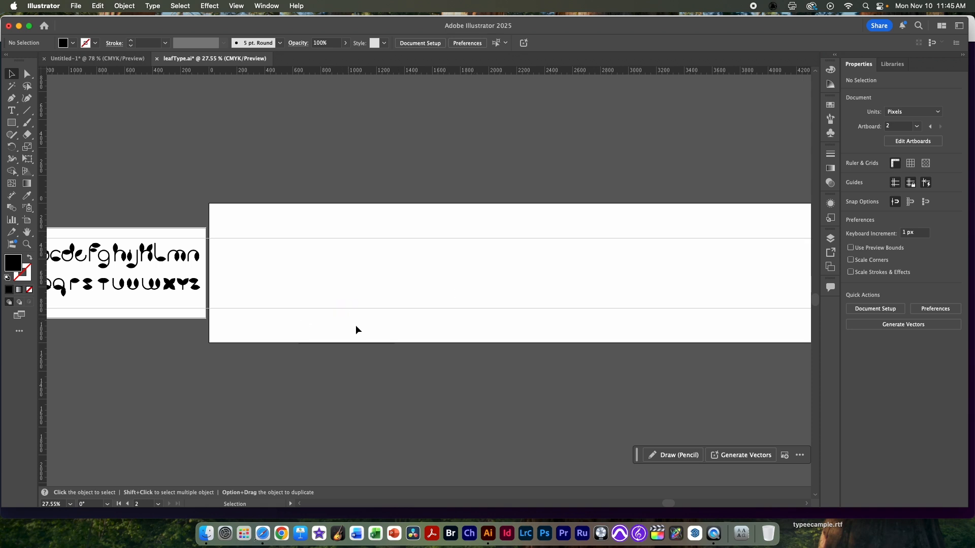
{"action": "left_click", "coordinate": [237, 6]}
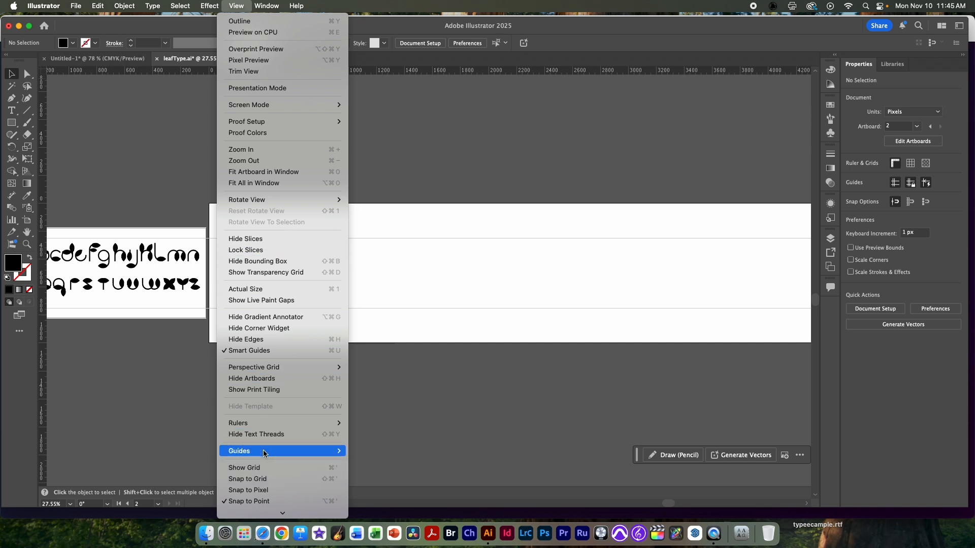
{"action": "mouse_move", "coordinate": [263, 451]}
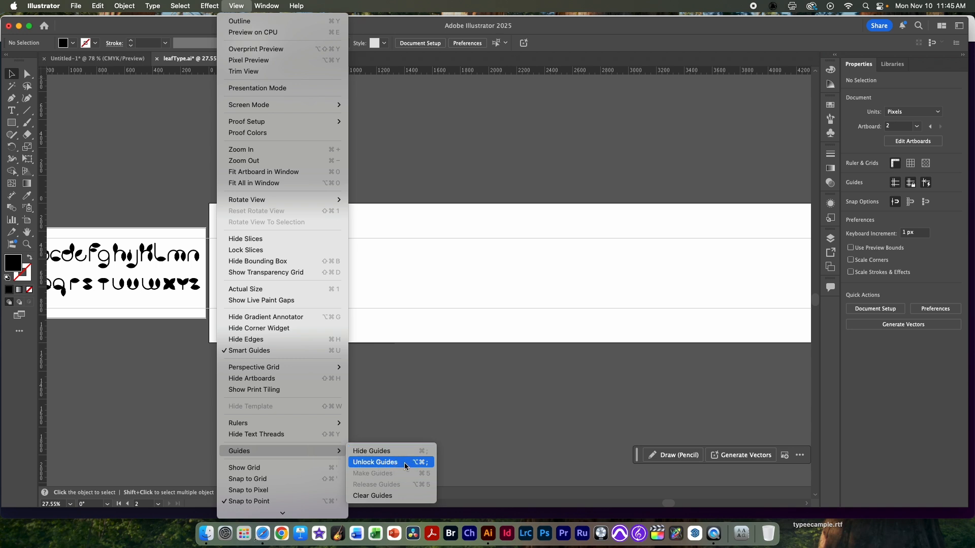
{"action": "left_click", "coordinate": [390, 500]}
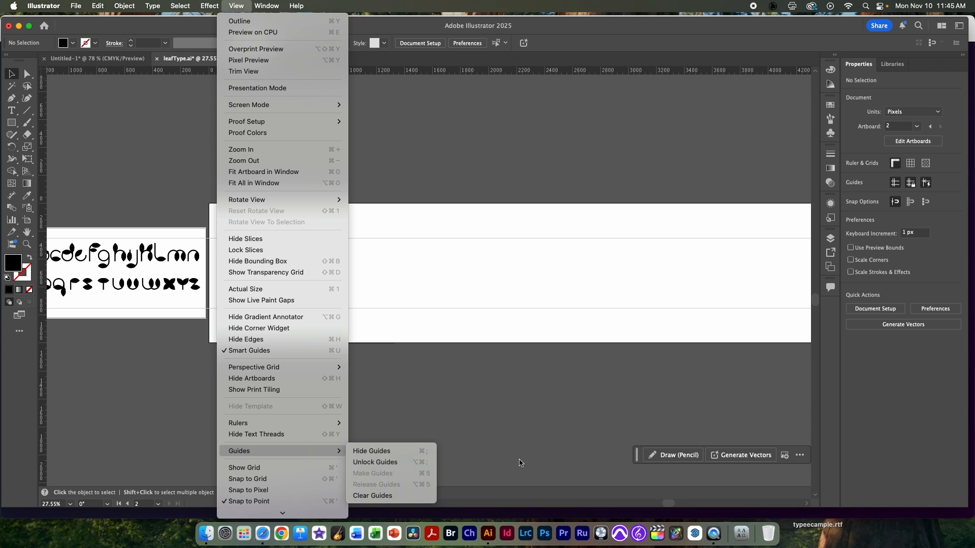
Duplicate the first row of letters, a to n, onto the wide artboard and enlarge the copy to about 3298 px wide.
{"action": "scroll", "coordinate": [435, 229], "scroll_direction": "down", "scroll_amount": 2}
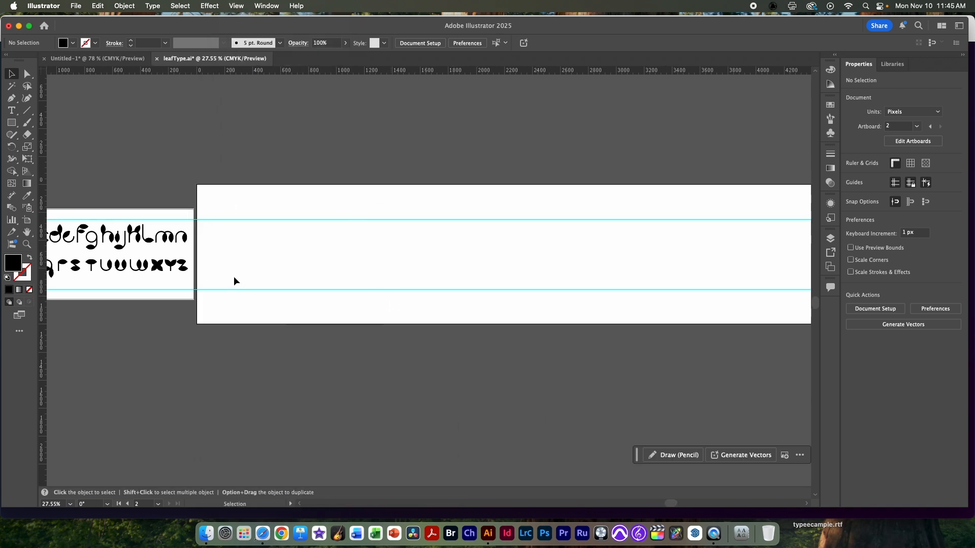
{"action": "scroll", "coordinate": [218, 251], "scroll_direction": "left", "scroll_amount": 6}
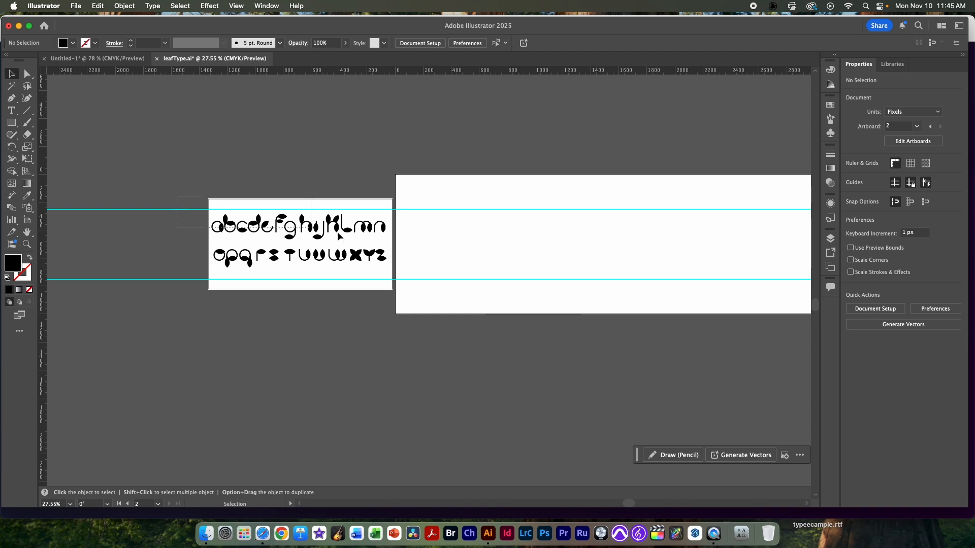
{"action": "left_click", "coordinate": [386, 239]}
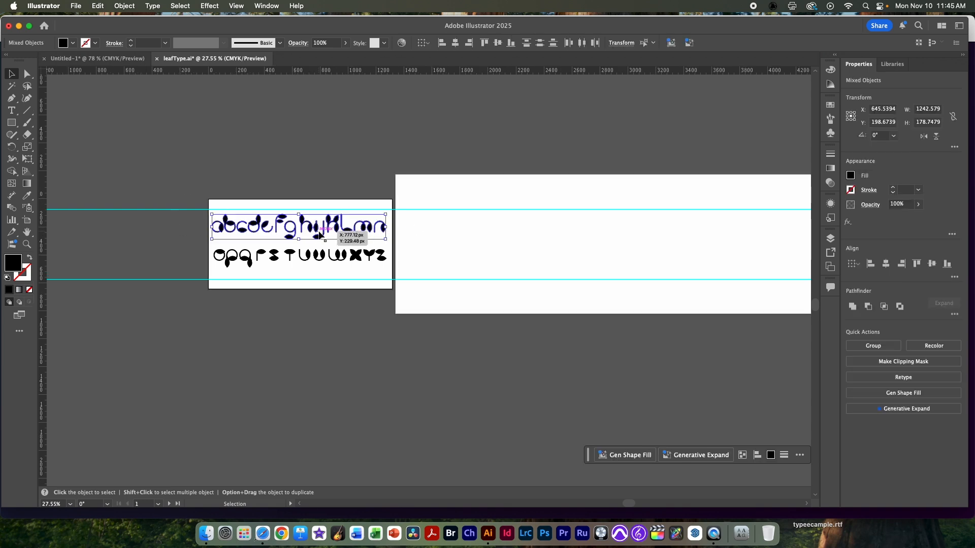
{"action": "left_click_drag", "start_coordinate": [395, 231], "coordinate": [323, 256]}
{"action": "left_click_drag", "start_coordinate": [196, 200], "coordinate": [395, 234]}
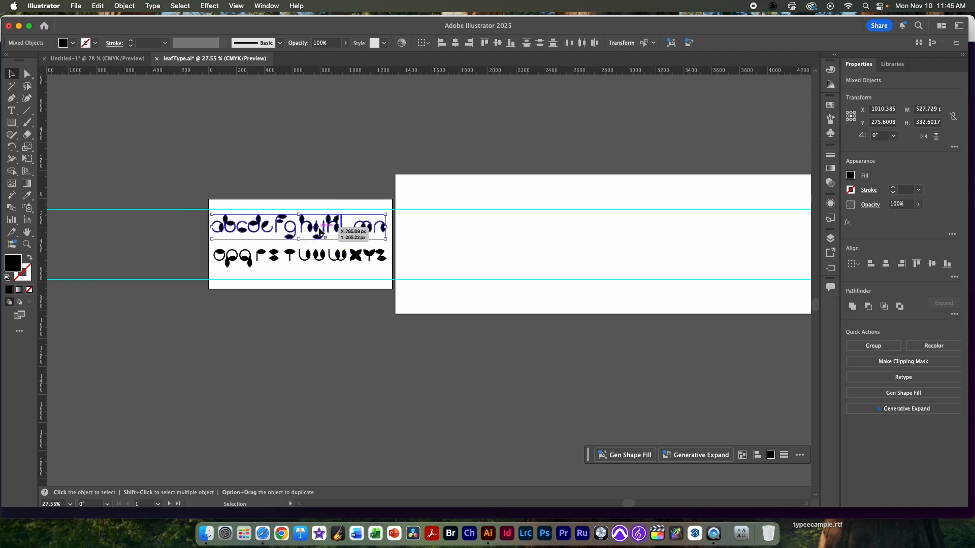
{"action": "left_click_drag", "start_coordinate": [317, 236], "coordinate": [566, 297]}
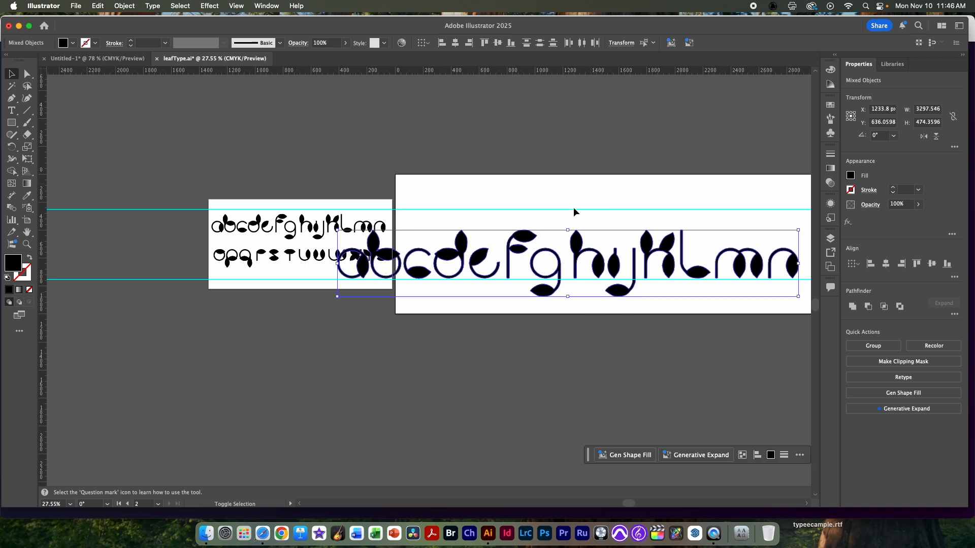
Scale the copied letter row proportionally to about 7621 × 1096 px to match its lowercase bowls to the guides.
{"action": "left_click_drag", "start_coordinate": [568, 230], "coordinate": [579, 177]}
{"action": "left_click_drag", "start_coordinate": [568, 298], "coordinate": [570, 319]}
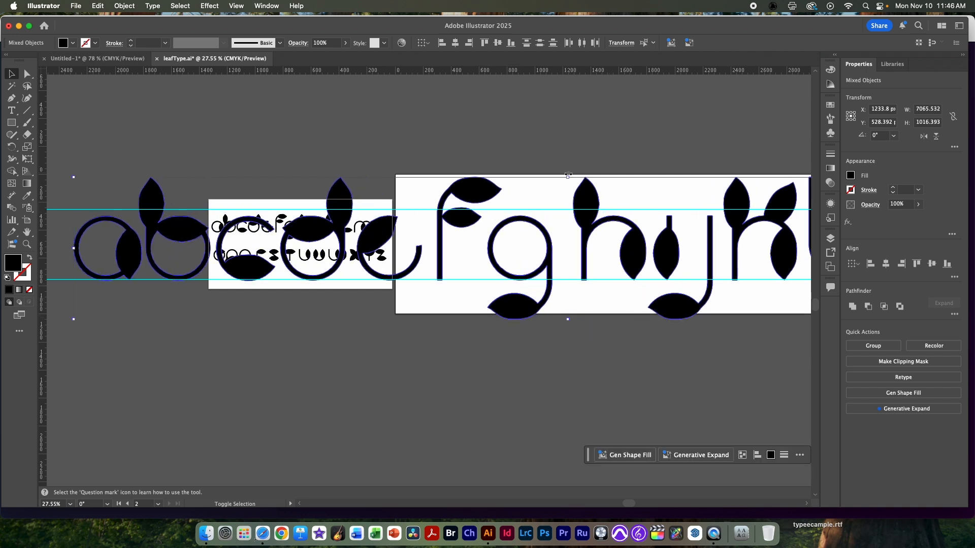
{"action": "left_click_drag", "start_coordinate": [568, 178], "coordinate": [574, 167]}
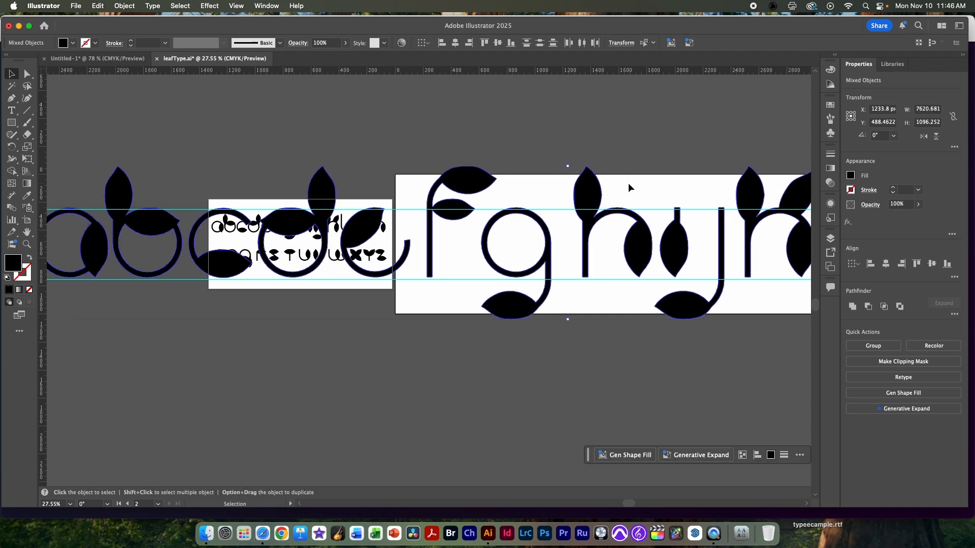
Nudge the enlarged letter row down 14 px and check the g's bowl against the two guides.
{"action": "key", "text": "Down"}
{"action": "key", "text": "Down"}
{"action": "key", "text": "Down"}
{"action": "key", "text": "Down"}
{"action": "key", "text": "Down"}
{"action": "key", "text": "Down"}
{"action": "key", "text": "Down"}
{"action": "key", "text": "Down"}
{"action": "key", "text": "Down"}
{"action": "key", "text": "Down"}
{"action": "key", "text": "Down"}
{"action": "key", "text": "Down"}
{"action": "key", "text": "Down"}
{"action": "key", "text": "Down"}
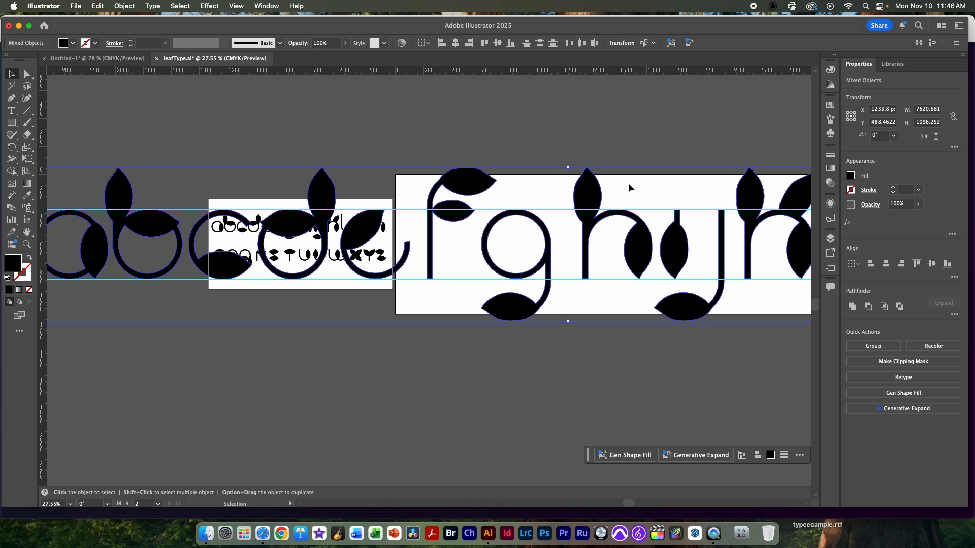
{"action": "key", "text": "z"}
{"action": "left_click_drag", "start_coordinate": [559, 240], "coordinate": [736, 272]}
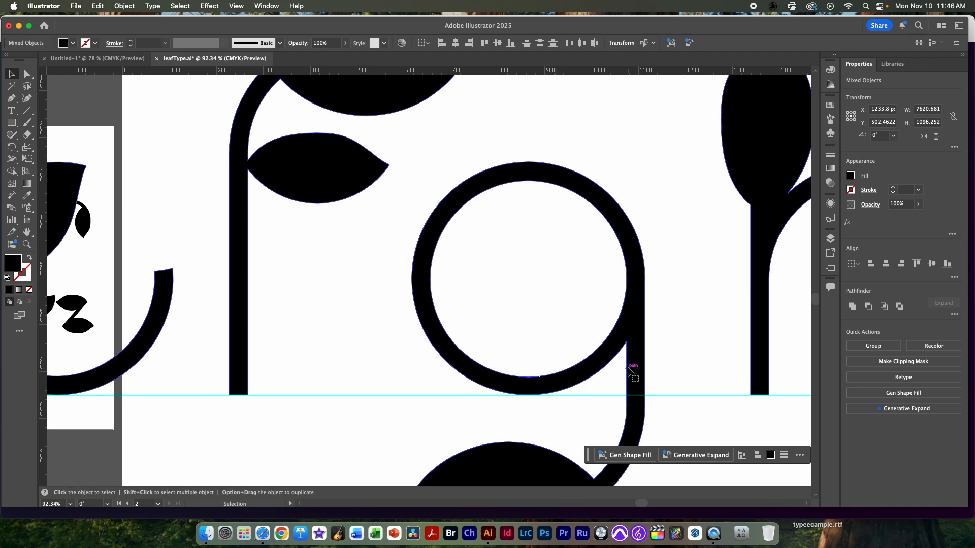
Move the letter row horizontally until the n ends at the wide artboard's right edge.
{"action": "key", "text": "super+0"}
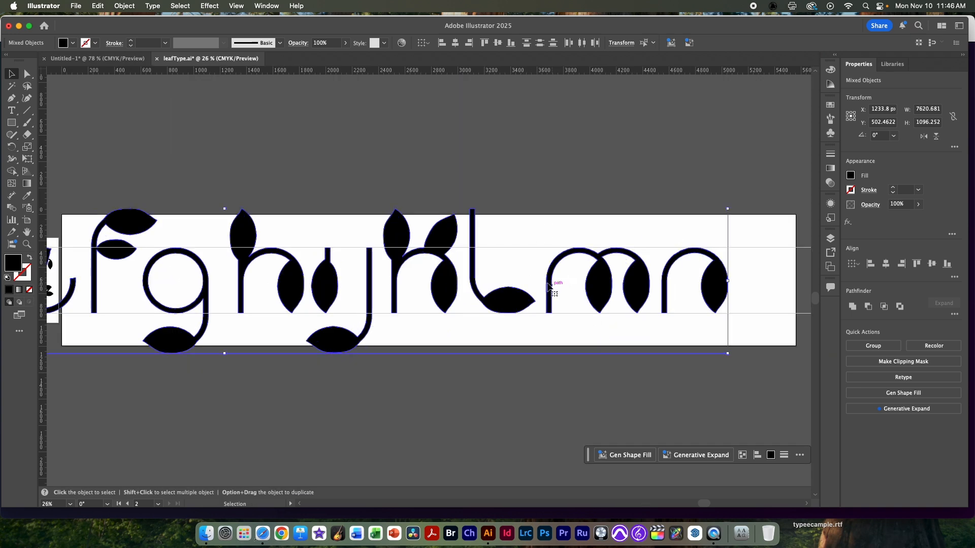
{"action": "key", "text": "super+minus"}
{"action": "key", "text": "super+minus"}
{"action": "key", "text": "super+minus"}
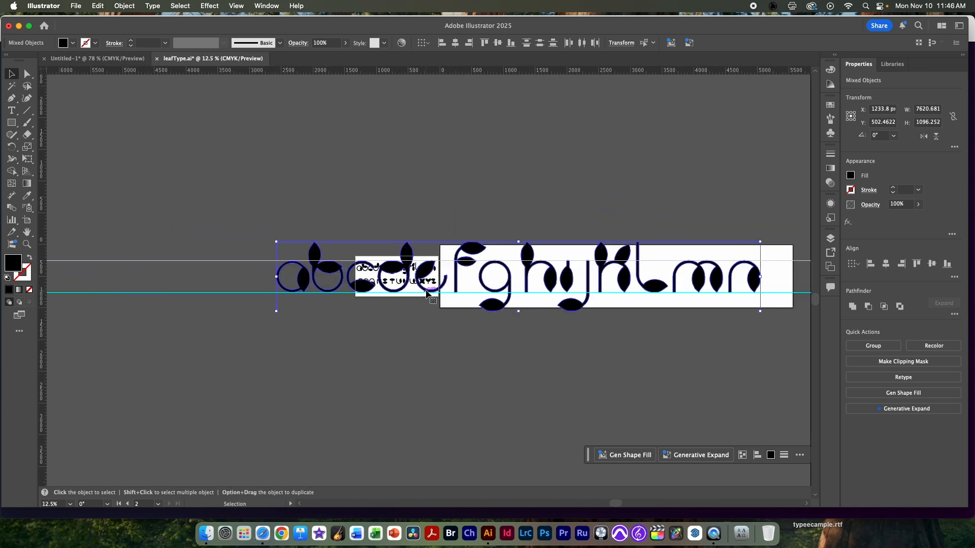
{"action": "left_click_drag", "start_coordinate": [495, 294], "coordinate": [531, 295]}
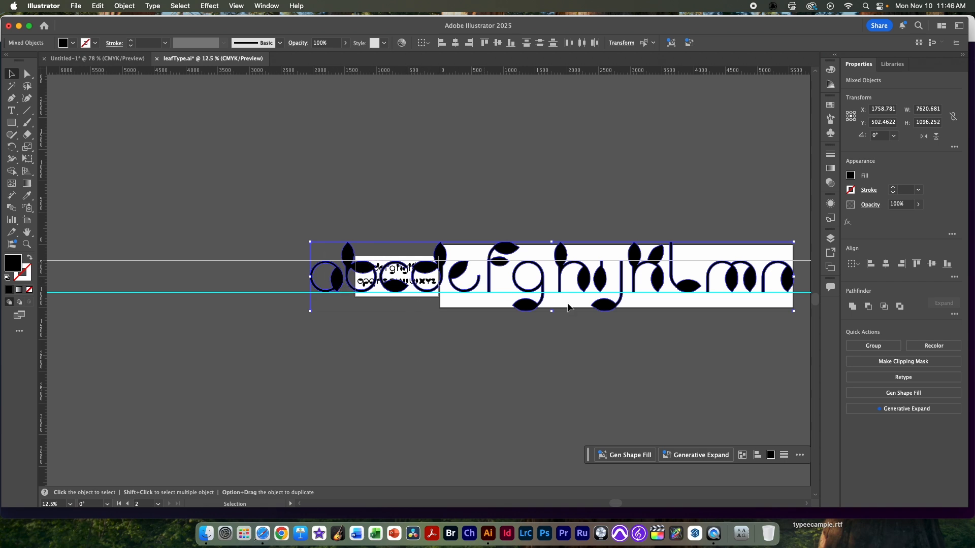
Draw measuring rectangles from the baseline guide: about 244 × 794 px up to the h's top, and about 231 × 300 px down to the g's bottom.
{"action": "scroll", "coordinate": [580, 337], "scroll_direction": "right", "scroll_amount": 5}
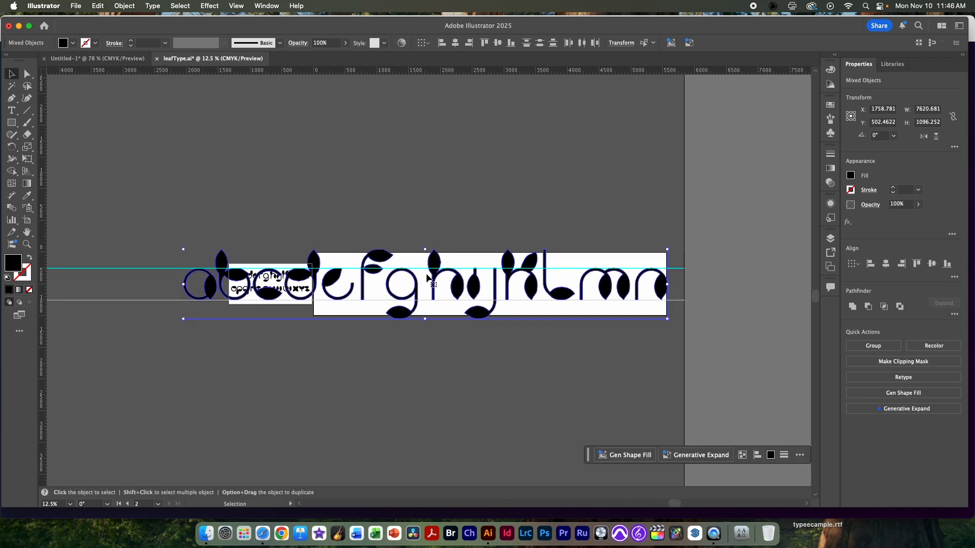
{"action": "scroll", "coordinate": [446, 294], "scroll_direction": "up", "scroll_amount": 5}
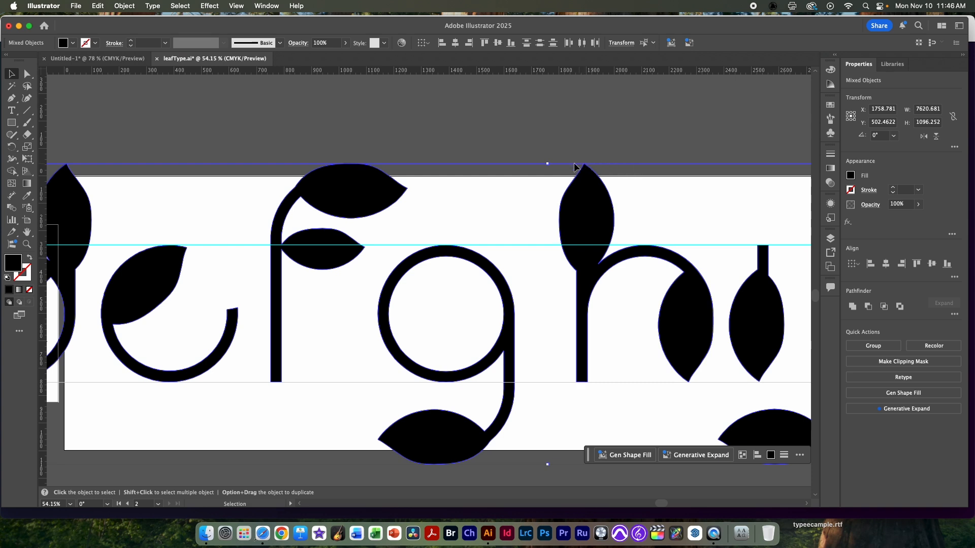
{"action": "left_click", "coordinate": [12, 122]}
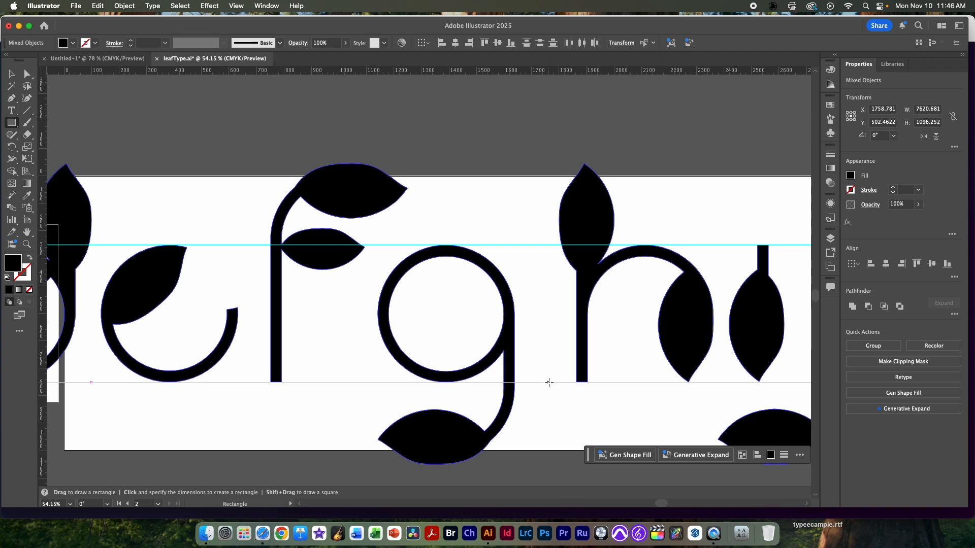
{"action": "left_click_drag", "start_coordinate": [549, 382], "coordinate": [615, 163]}
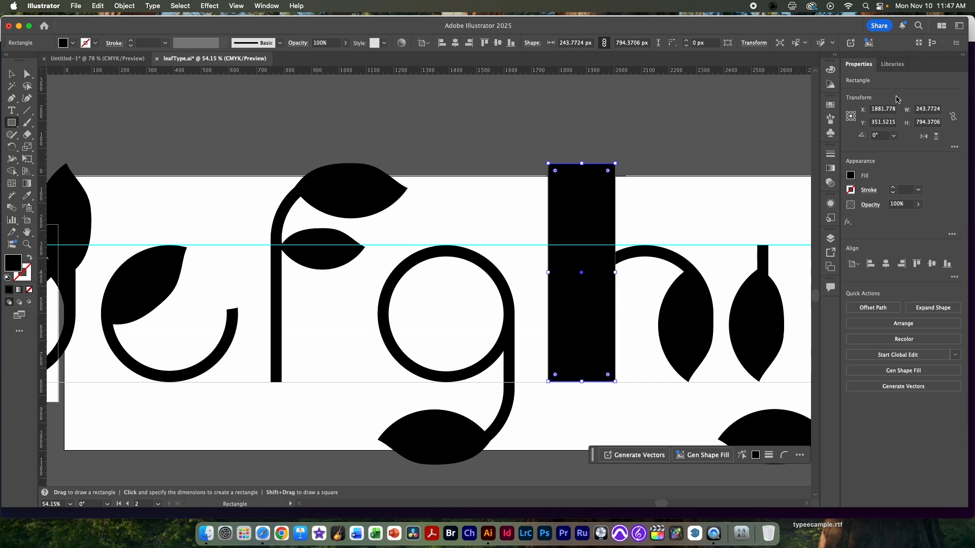
{"action": "left_click", "coordinate": [918, 123]}
{"action": "left_click_drag", "start_coordinate": [385, 382], "coordinate": [450, 463]}
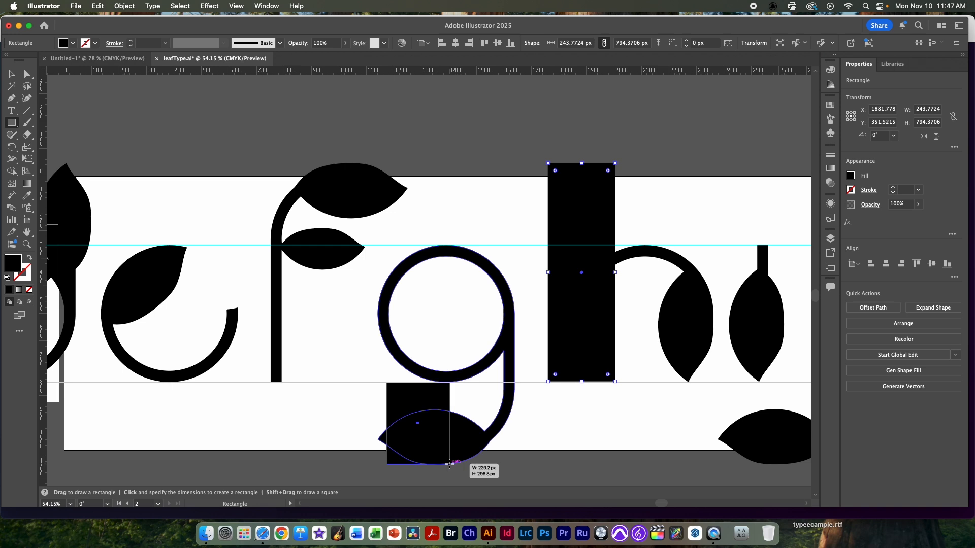
{"action": "left_click_drag", "start_coordinate": [449, 463], "coordinate": [420, 464]}
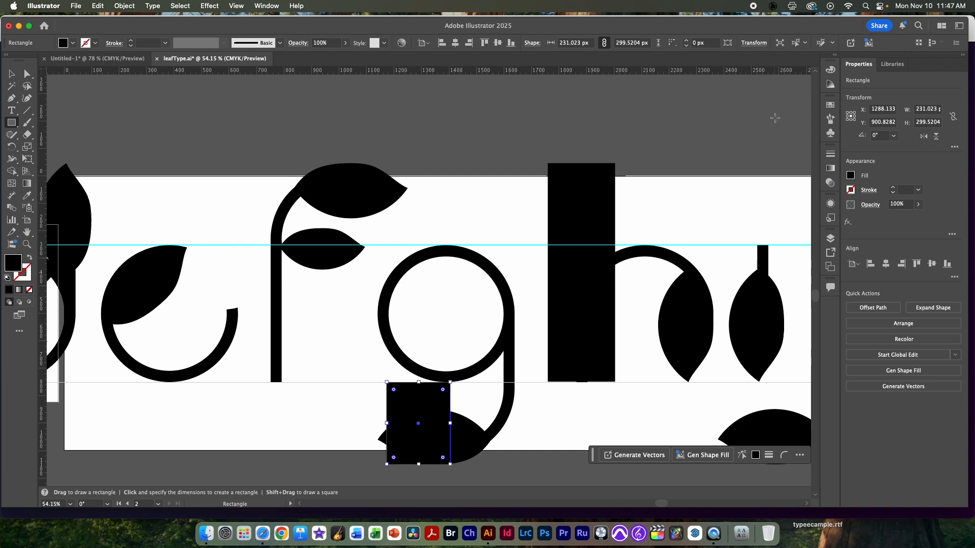
Delete the two black measuring rectangles over the h and below the g.
{"action": "key", "text": "v"}
{"action": "left_click", "coordinate": [569, 202]}
{"action": "key", "text": "Delete"}
{"action": "left_click", "coordinate": [407, 446]}
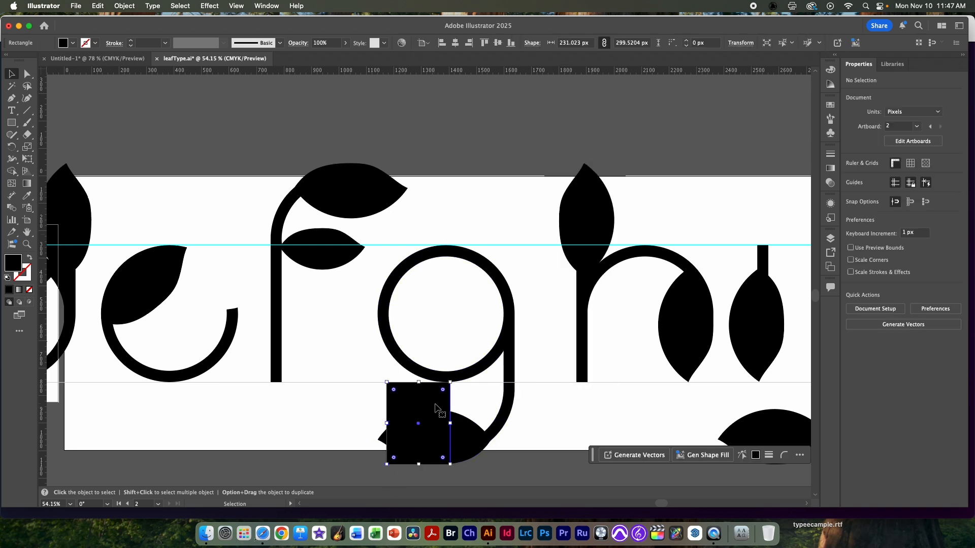
{"action": "key", "text": "Delete"}
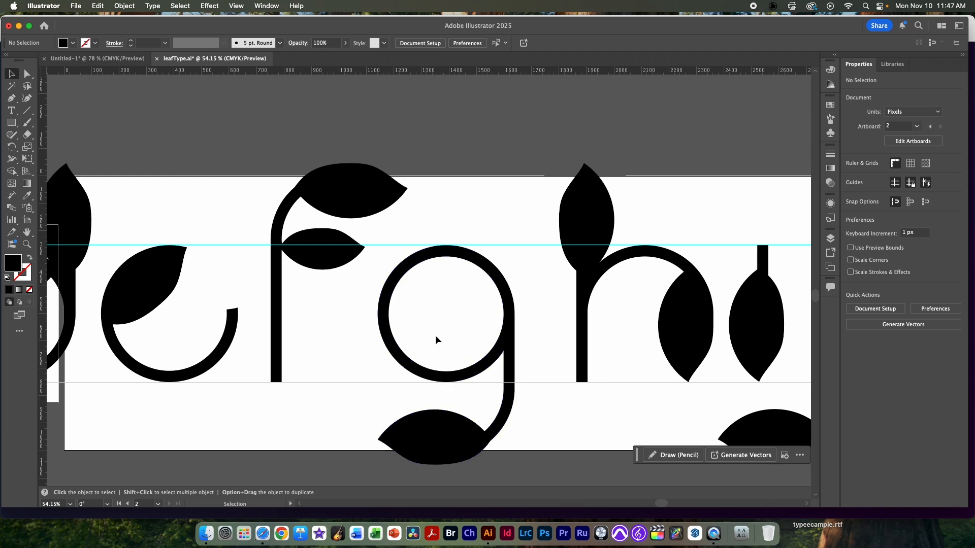
{"action": "mouse_move", "coordinate": [479, 378]}
{"action": "left_mouse_down"}
{"action": "mouse_move", "coordinate": [675, 345]}
{"action": "mouse_move", "coordinate": [730, 370]}
{"action": "mouse_move", "coordinate": [485, 378]}
{"action": "left_mouse_up"}
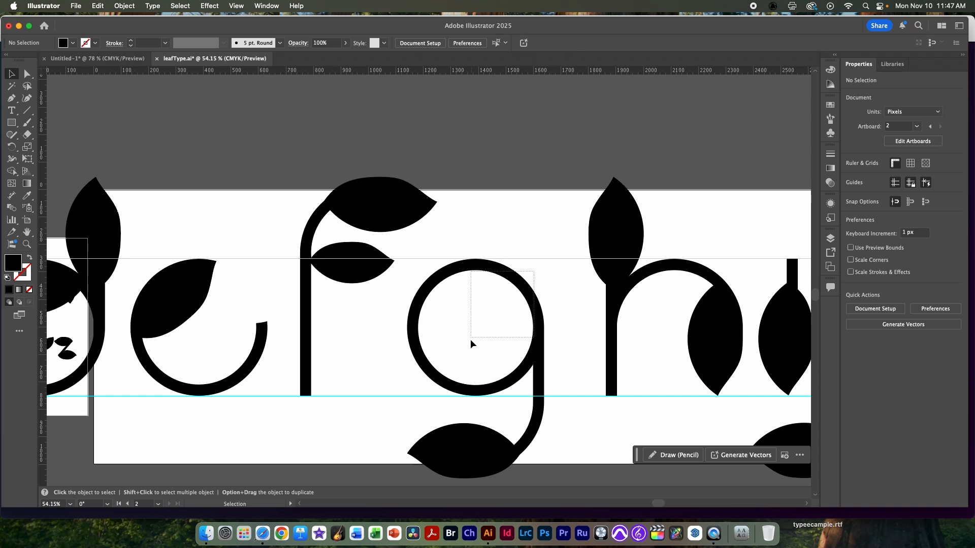
Make the letter g a compound path, then deselect and reselect it to check its object type.
{"action": "left_click", "coordinate": [424, 338]}
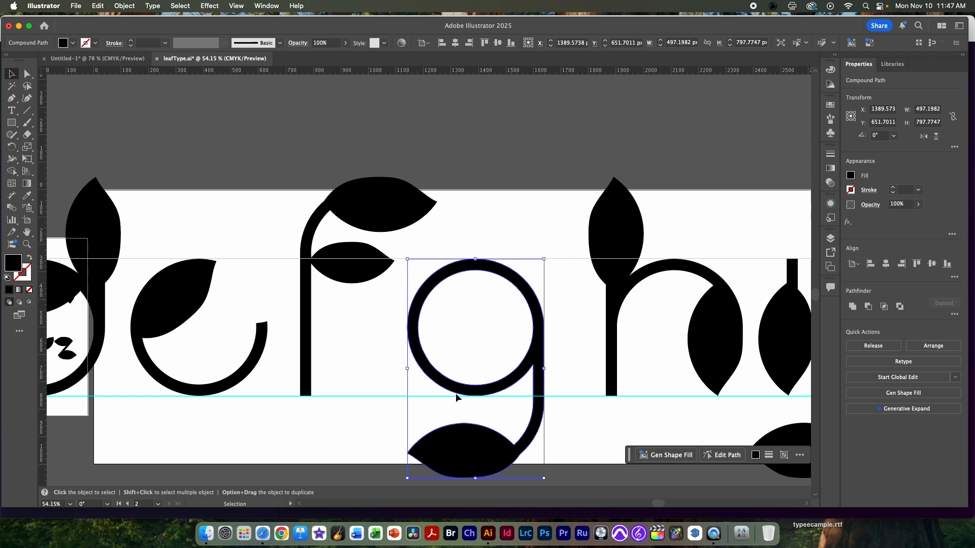
{"action": "scroll", "coordinate": [456, 393], "scroll_direction": "left", "scroll_amount": 10}
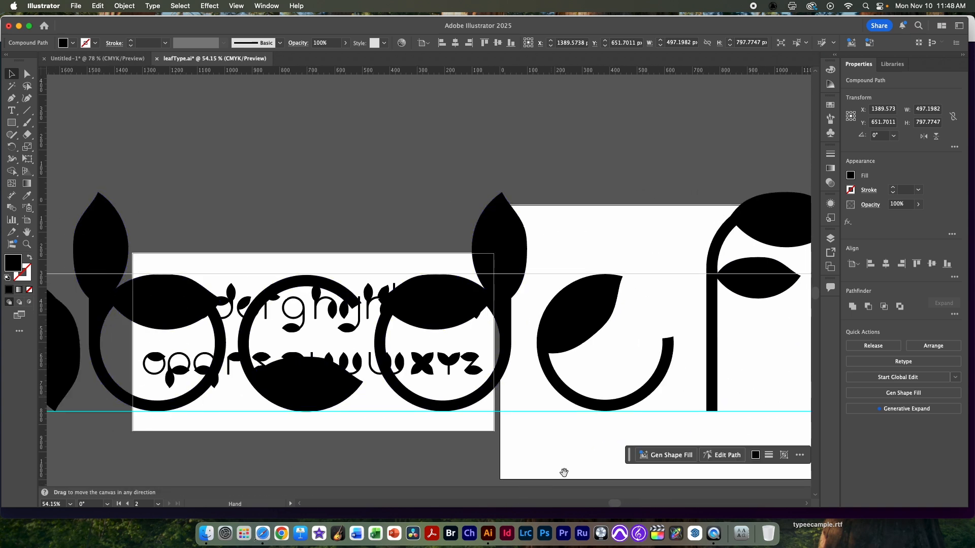
{"action": "scroll", "coordinate": [562, 467], "scroll_direction": "right", "scroll_amount": 6}
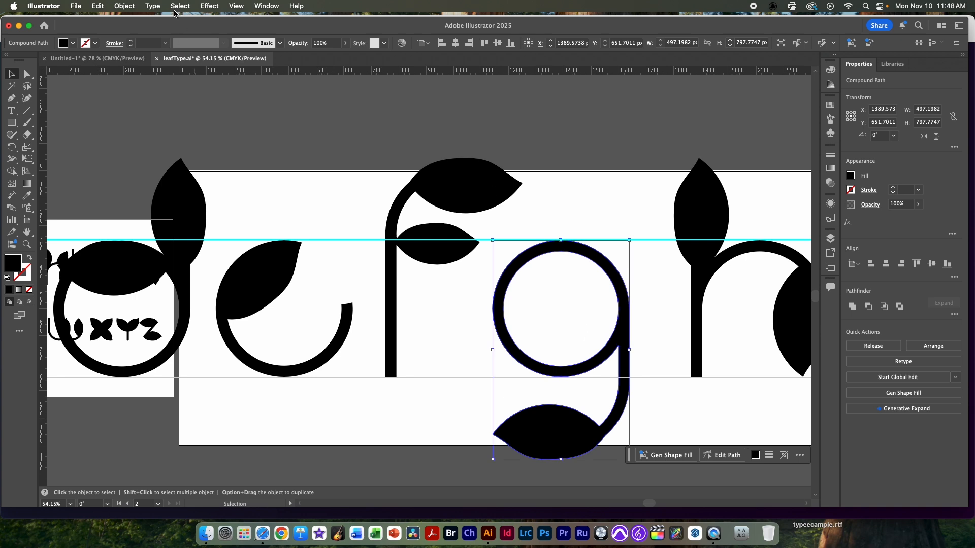
{"action": "left_click", "coordinate": [124, 6]}
{"action": "mouse_move", "coordinate": [179, 496]}
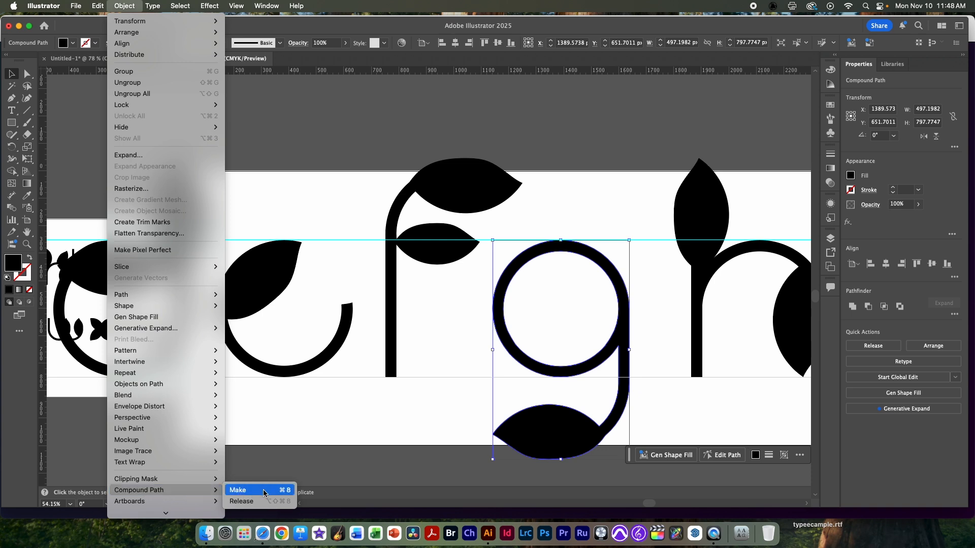
{"action": "left_click", "coordinate": [291, 490]}
{"action": "left_click", "coordinate": [658, 355]}
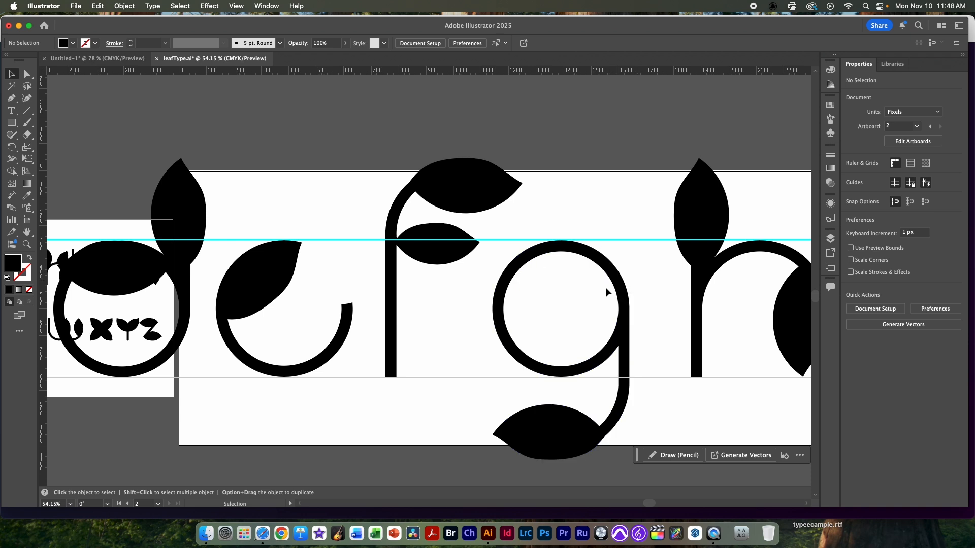
{"action": "left_click", "coordinate": [626, 315]}
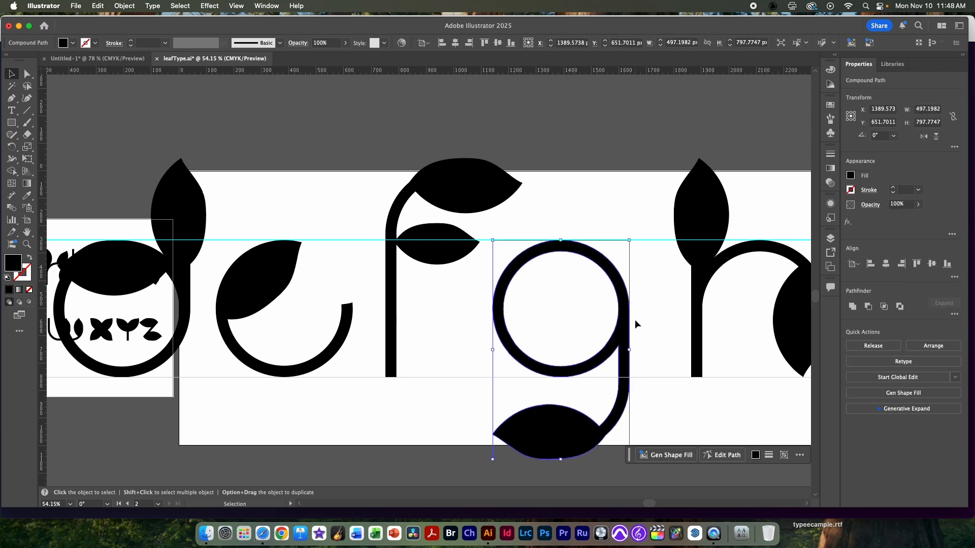
Check the letters d, b and a in turn to see whether each is a single compound path.
{"action": "scroll", "coordinate": [379, 378], "scroll_direction": "left", "scroll_amount": 10}
{"action": "left_click", "coordinate": [430, 367]}
{"action": "key", "text": "a"}
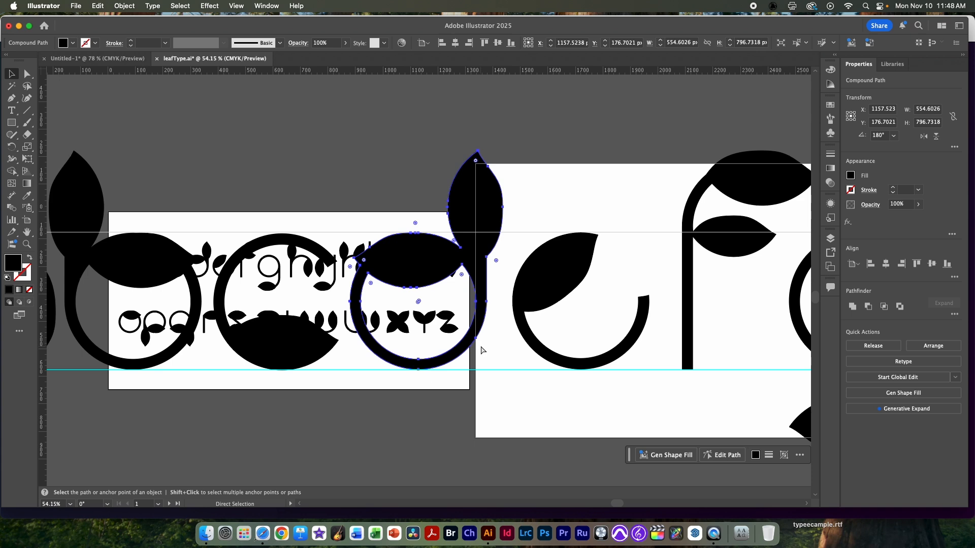
{"action": "key", "text": "v"}
{"action": "left_click", "coordinate": [154, 356]}
{"action": "left_click_drag", "start_coordinate": [155, 355], "coordinate": [154, 356]}
{"action": "key", "text": "a"}
{"action": "key", "text": "v"}
{"action": "key", "text": "space"}
{"action": "left_click_drag", "start_coordinate": [254, 343], "coordinate": [511, 318]}
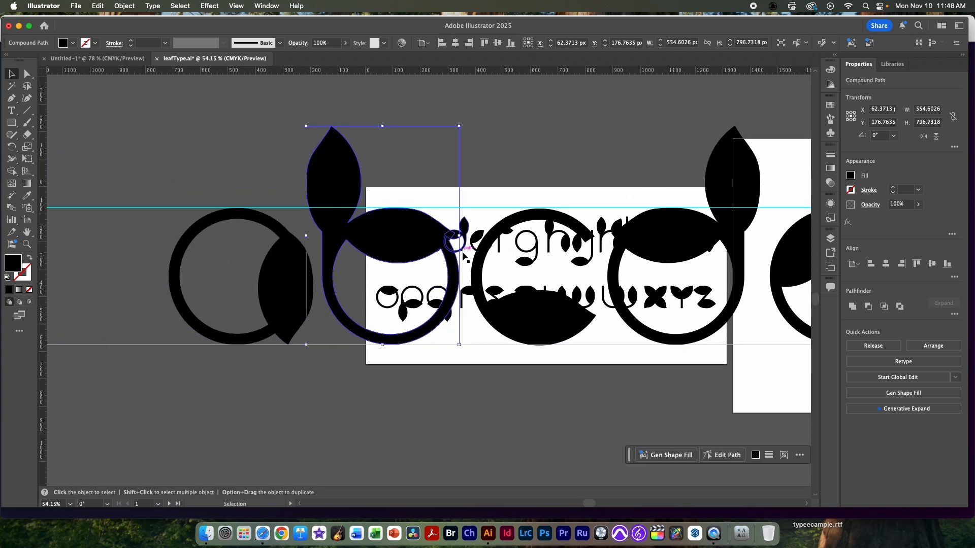
{"action": "key", "text": "a"}
{"action": "scroll", "coordinate": [447, 254], "scroll_direction": "down", "scroll_amount": 1}
{"action": "left_click", "coordinate": [233, 285]}
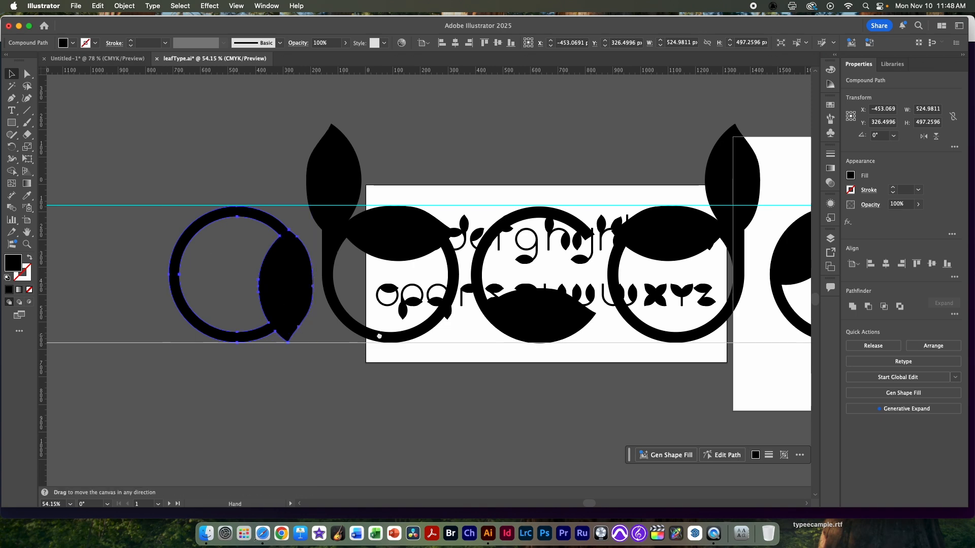
Examine the enlarged letter row from a to n against the guides and wide artboard at 25% zoom.
{"action": "left_click_drag", "start_coordinate": [691, 348], "coordinate": [415, 319]}
{"action": "scroll", "coordinate": [414, 319], "scroll_direction": "right", "scroll_amount": 20}
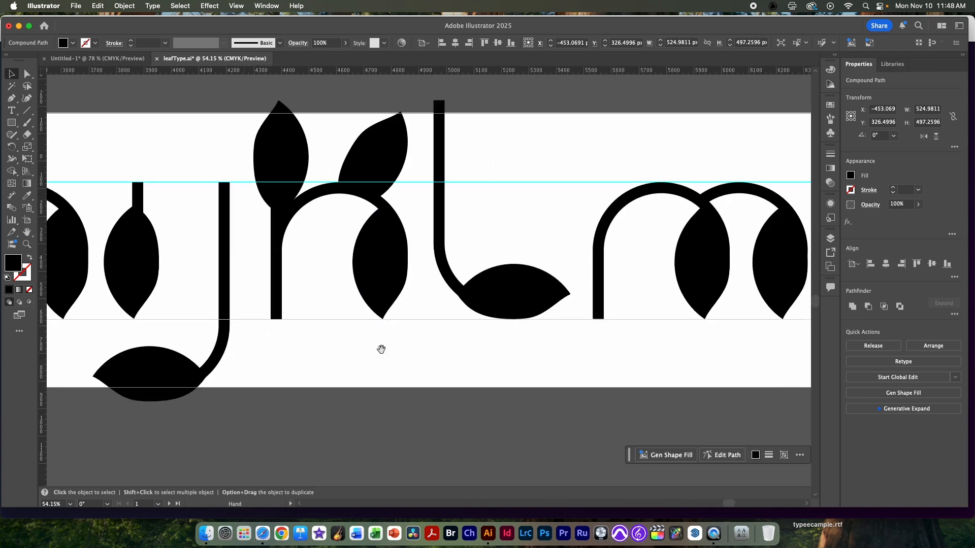
{"action": "left_click_drag", "start_coordinate": [189, 346], "coordinate": [489, 361]}
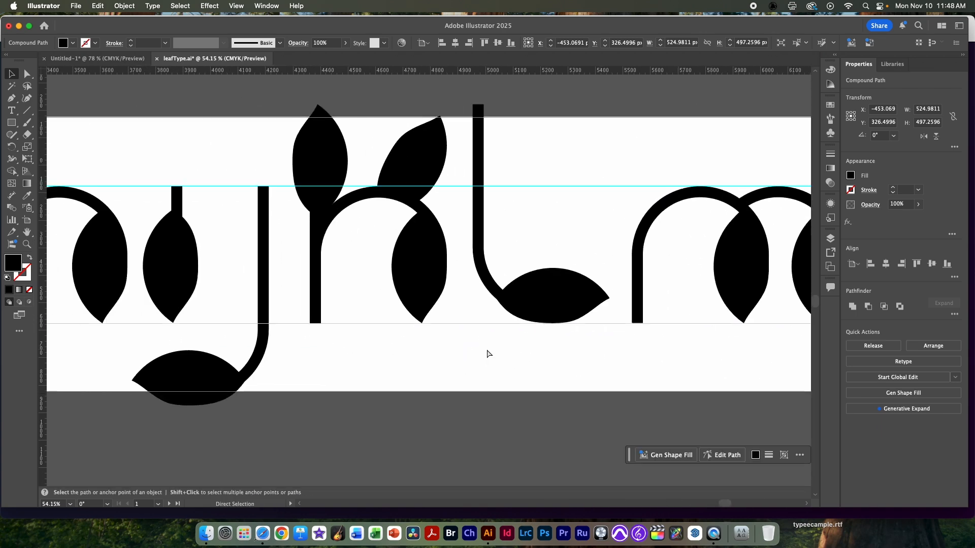
{"action": "key", "text": "super+minus"}
{"action": "key", "text": "v"}
{"action": "key", "text": "super+minus"}
{"action": "key", "text": "super+minus"}
{"action": "key", "text": "super+minus"}
{"action": "scroll", "coordinate": [487, 354], "scroll_direction": "right", "scroll_amount": 10}
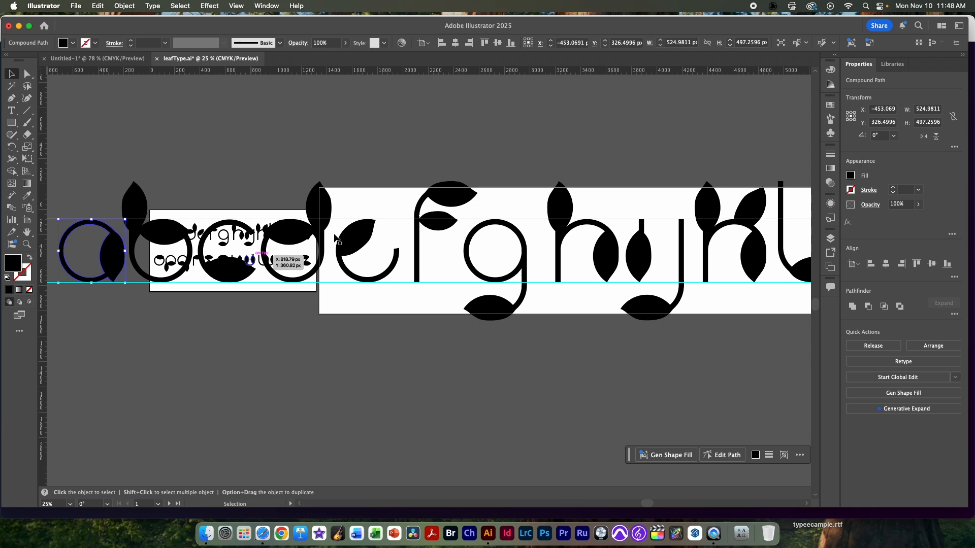
{"action": "scroll", "coordinate": [546, 221], "scroll_direction": "right", "scroll_amount": 8}
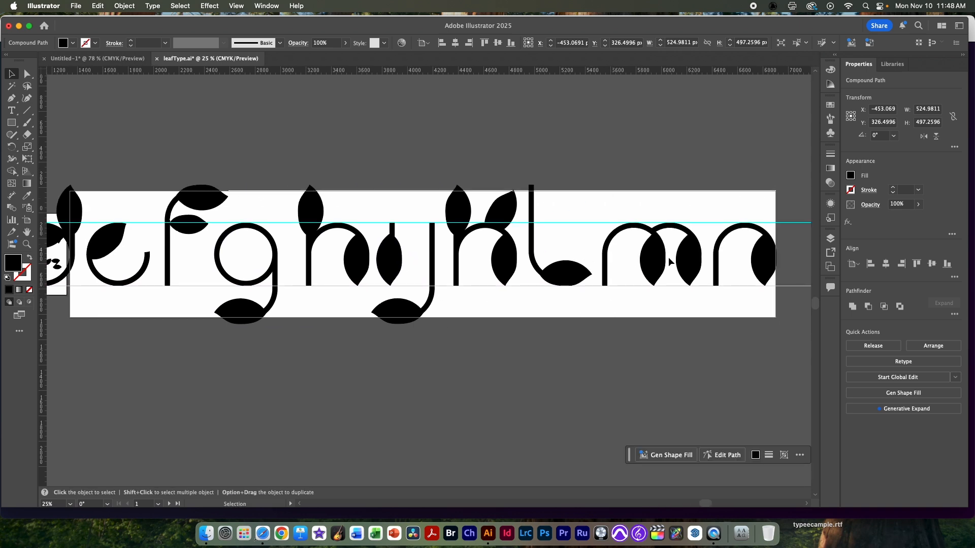
{"action": "scroll", "coordinate": [547, 221], "scroll_direction": "left", "scroll_amount": 4}
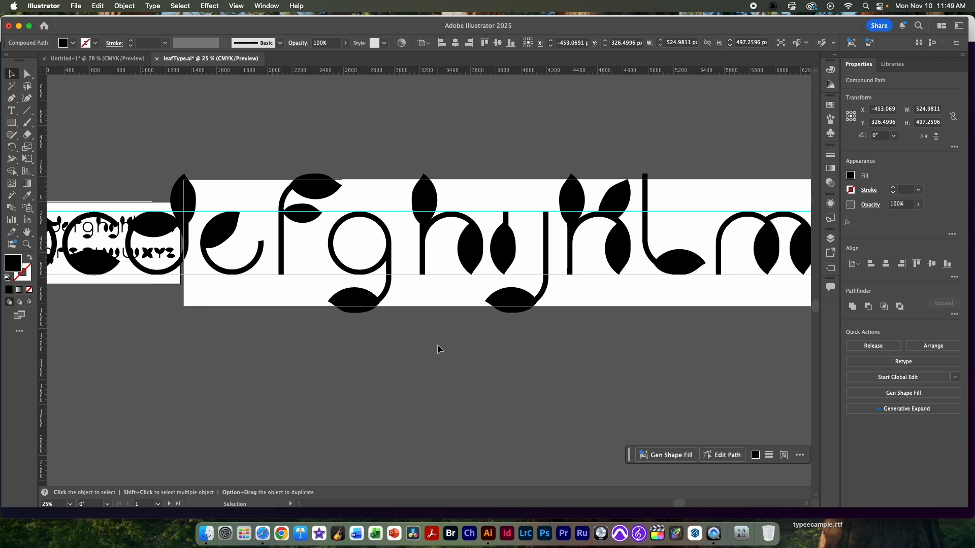
Switch to Glyphr Studio in Safari and create a new font project from scratch named leaf.
{"action": "key", "text": "super+Tab"}
{"action": "key", "text": "super+Tab"}
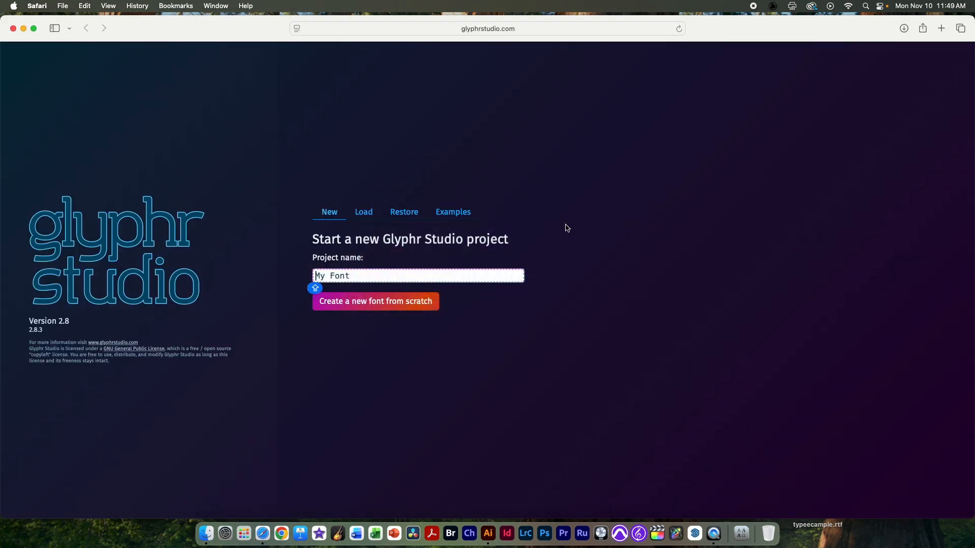
{"action": "triple_click", "coordinate": [358, 277]}
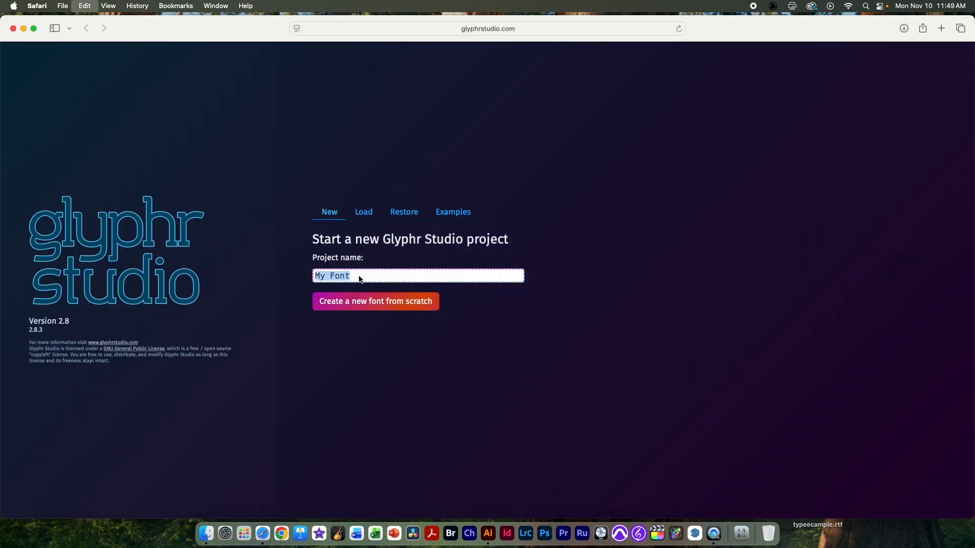
{"action": "type", "text": "LEA"}
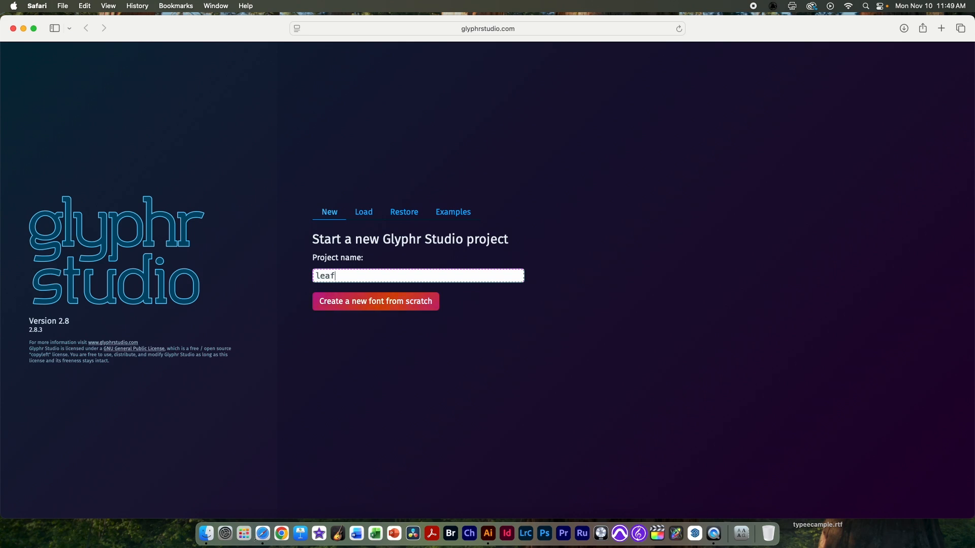
{"action": "left_click", "coordinate": [390, 306]}
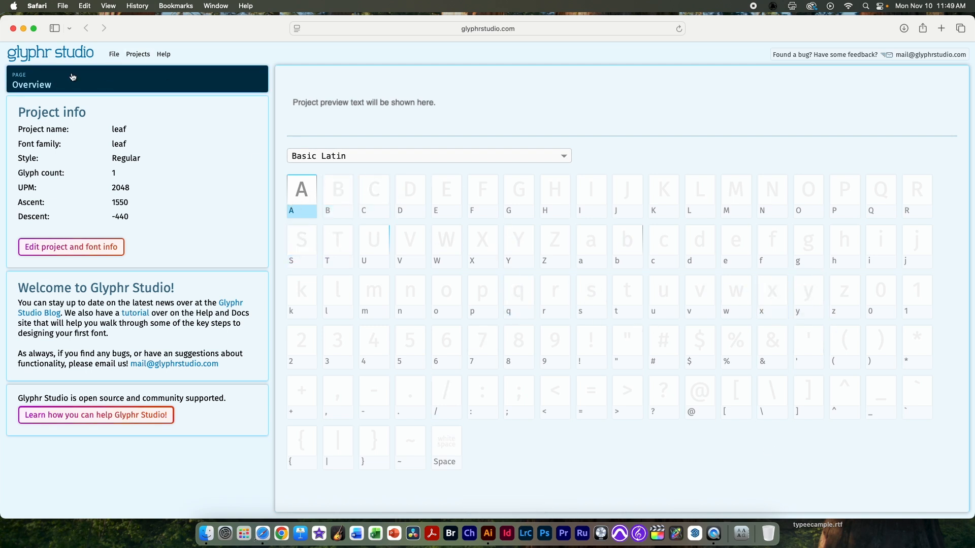
Limit the project's Basic Latin character range to start 0x61 and end 0x7A, and check the characters in the project overview.
{"action": "left_click", "coordinate": [43, 85]}
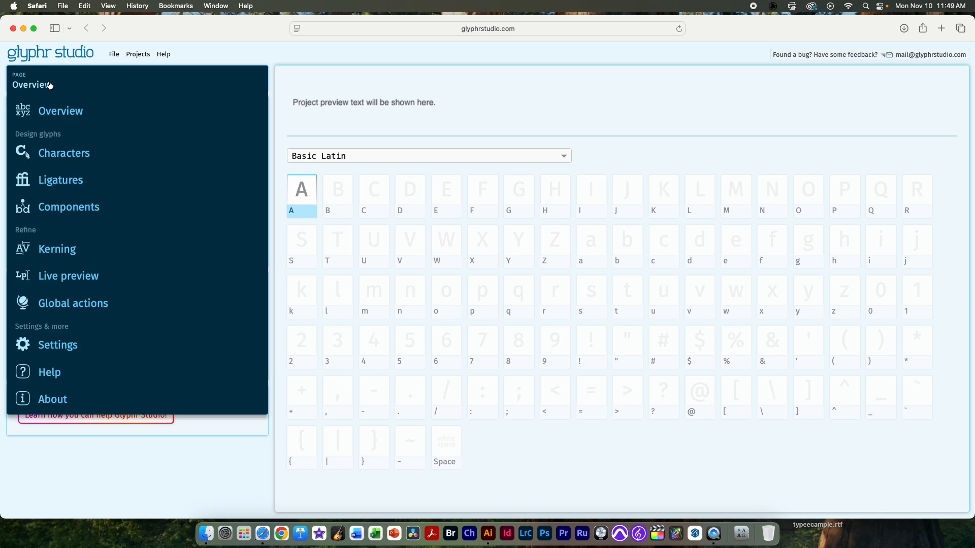
{"action": "left_click", "coordinate": [57, 345]}
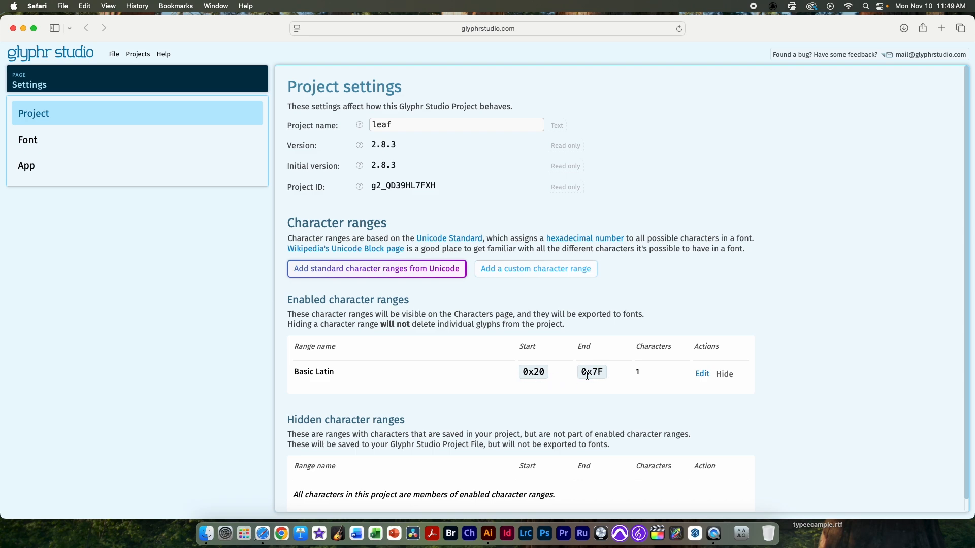
{"action": "left_click", "coordinate": [702, 374]}
{"action": "left_click", "coordinate": [474, 141]}
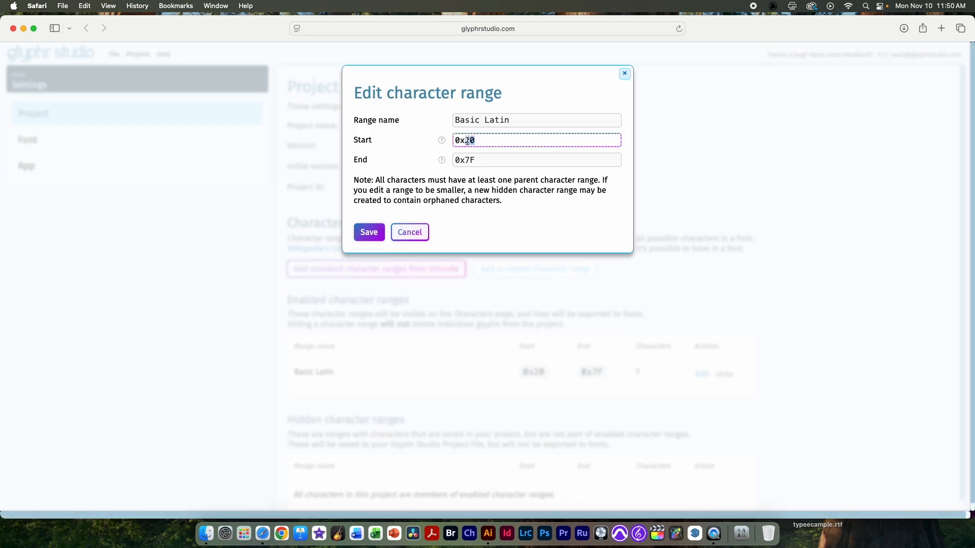
{"action": "type", "text": "61"}
{"action": "left_click", "coordinate": [473, 161]}
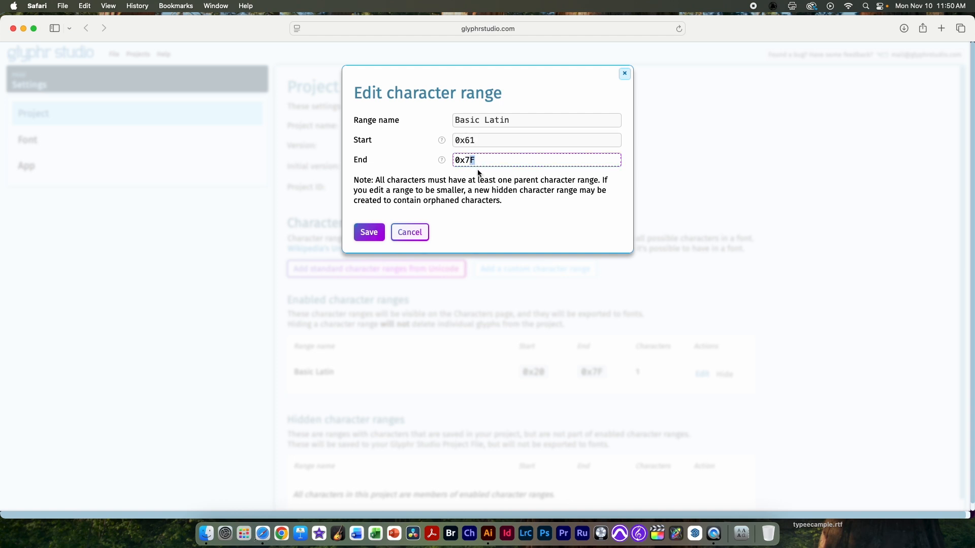
{"action": "type", "text": "A"}
{"action": "left_click", "coordinate": [375, 238]}
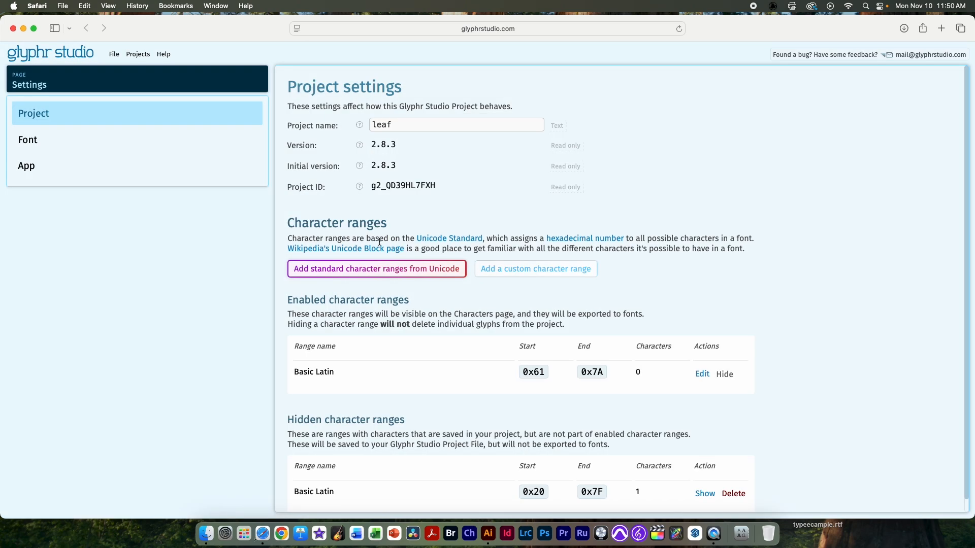
{"action": "left_click", "coordinate": [65, 86]}
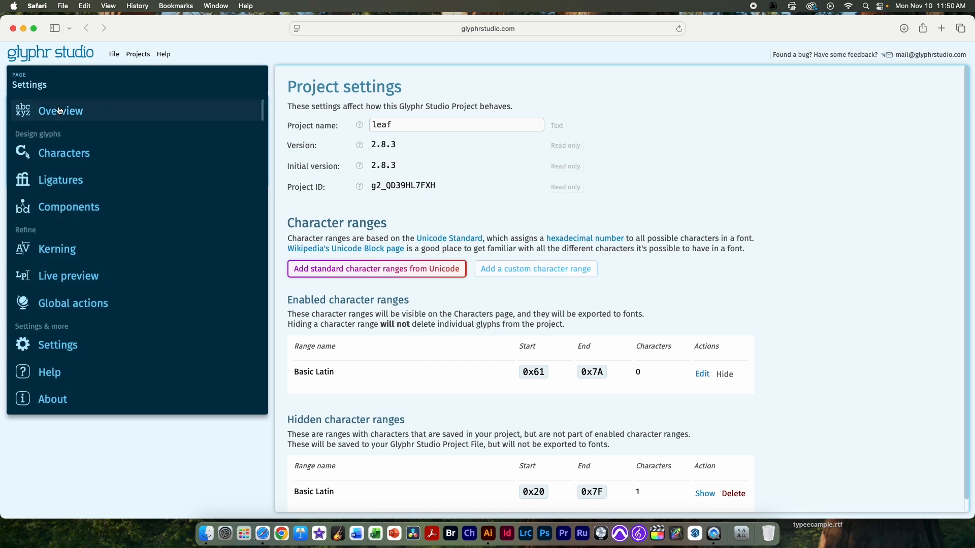
{"action": "left_click", "coordinate": [60, 106]}
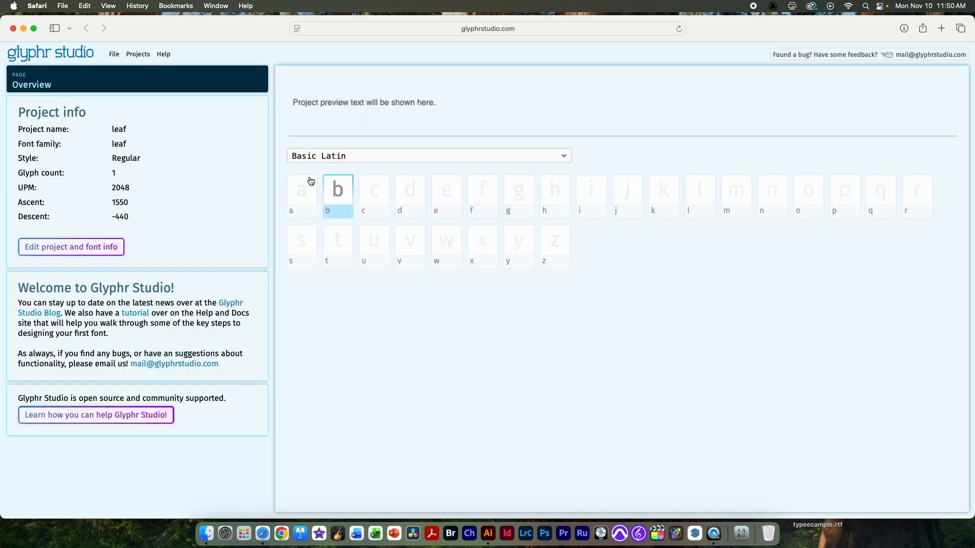
In the font settings, set the units per em to 1000 and the ascent to 794.
{"action": "left_click", "coordinate": [46, 82]}
{"action": "left_click", "coordinate": [75, 345]}
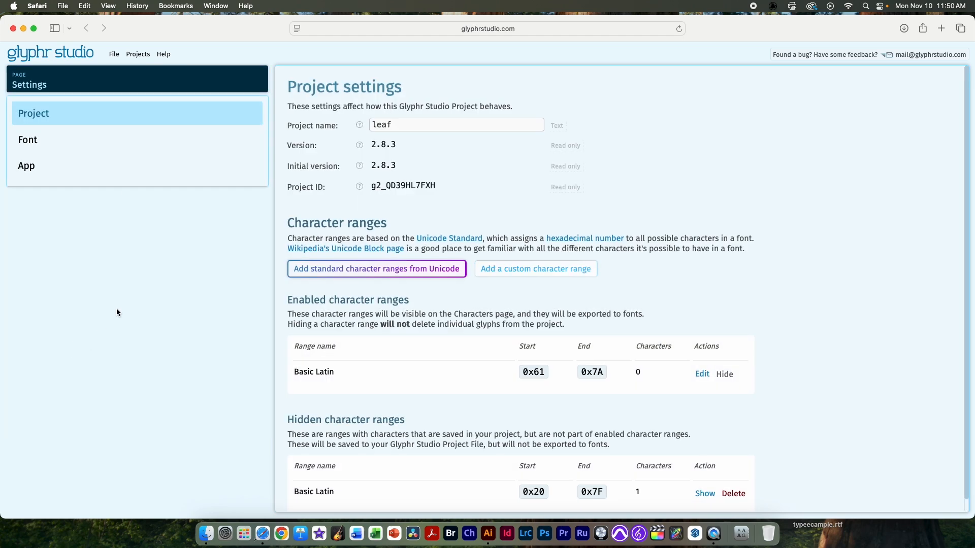
{"action": "left_click", "coordinate": [58, 143]}
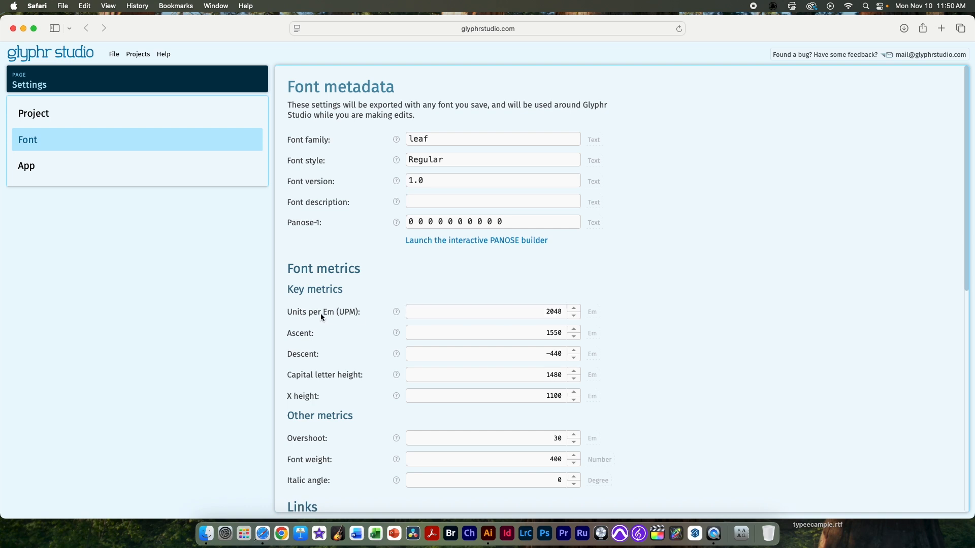
{"action": "left_click", "coordinate": [537, 313]}
{"action": "type", "text": "1000"}
{"action": "left_click", "coordinate": [546, 334]}
{"action": "type", "text": "1"}
{"action": "type", "text": "94"}
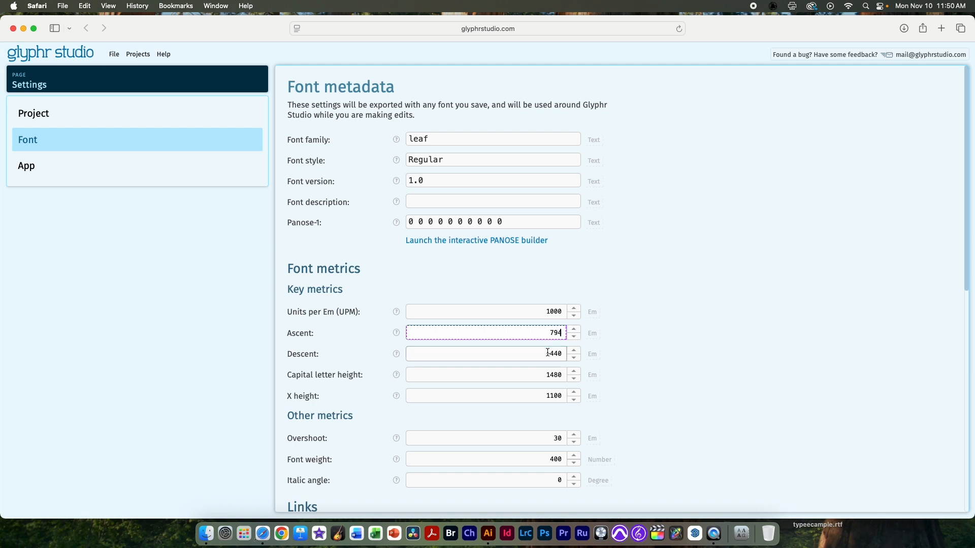
Set the font's descent to -300, the capital letter height to 794 and the x height to 500.
{"action": "left_click", "coordinate": [546, 354]}
{"action": "key", "text": "BackSpace"}
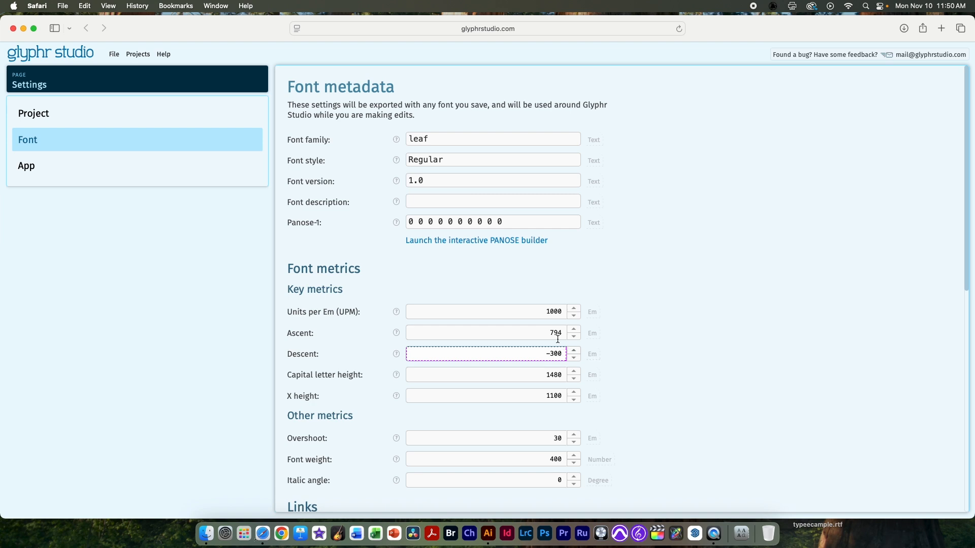
{"action": "left_click", "coordinate": [548, 374]}
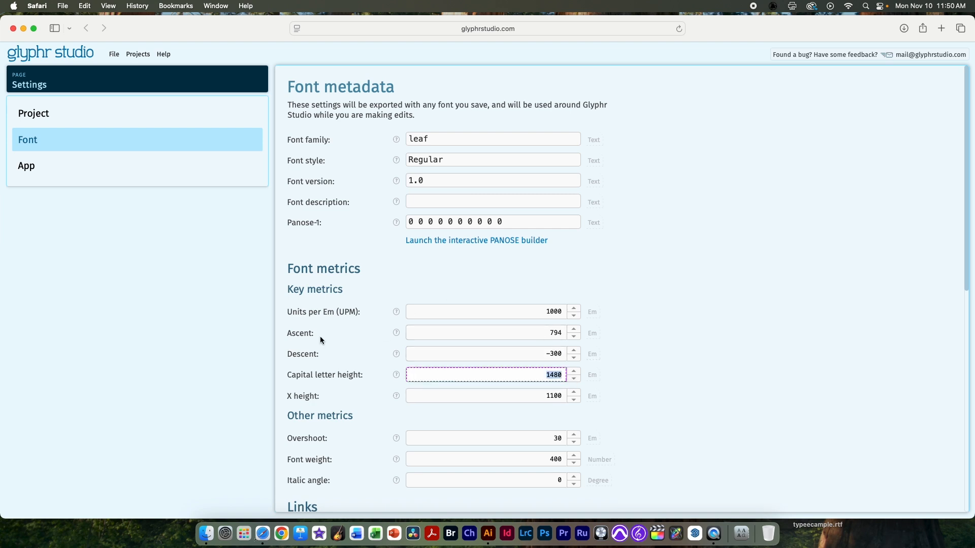
{"action": "type", "text": "794"}
{"action": "scroll", "coordinate": [509, 391], "scroll_direction": "down", "scroll_amount": 1}
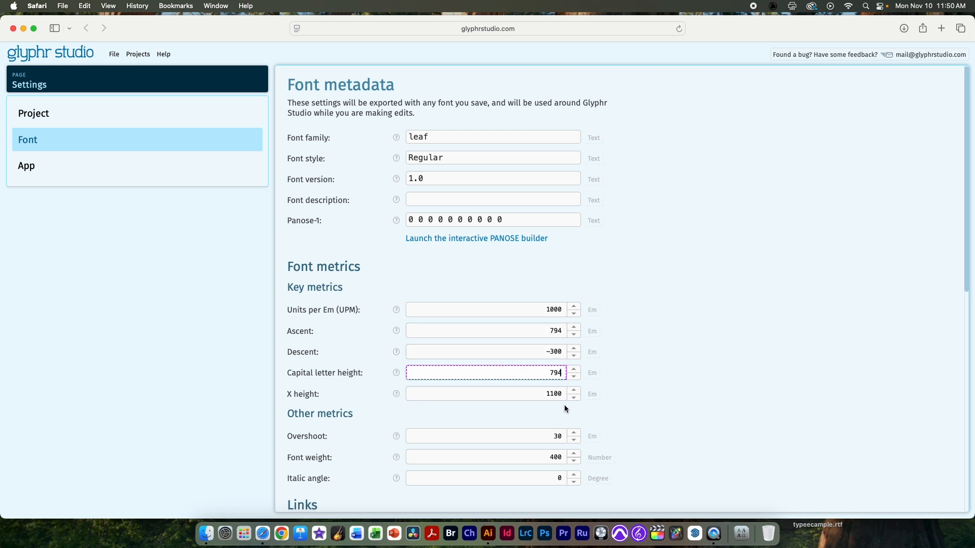
{"action": "left_click", "coordinate": [545, 395]}
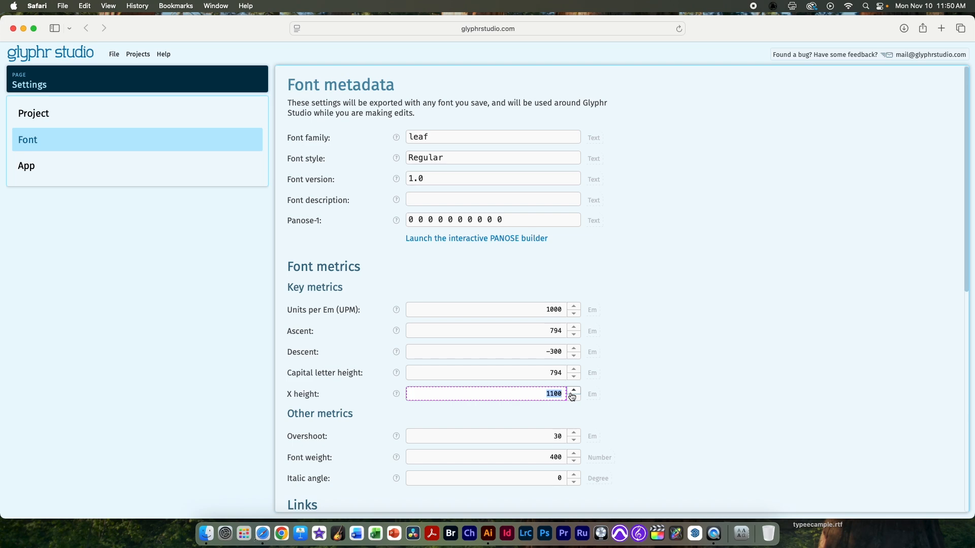
{"action": "type", "text": "500"}
{"action": "left_click", "coordinate": [675, 384]}
In the app preferences, set the default side bearings for SVG import and the default right side bearing for first shapes to 25.
{"action": "left_click", "coordinate": [92, 163]}
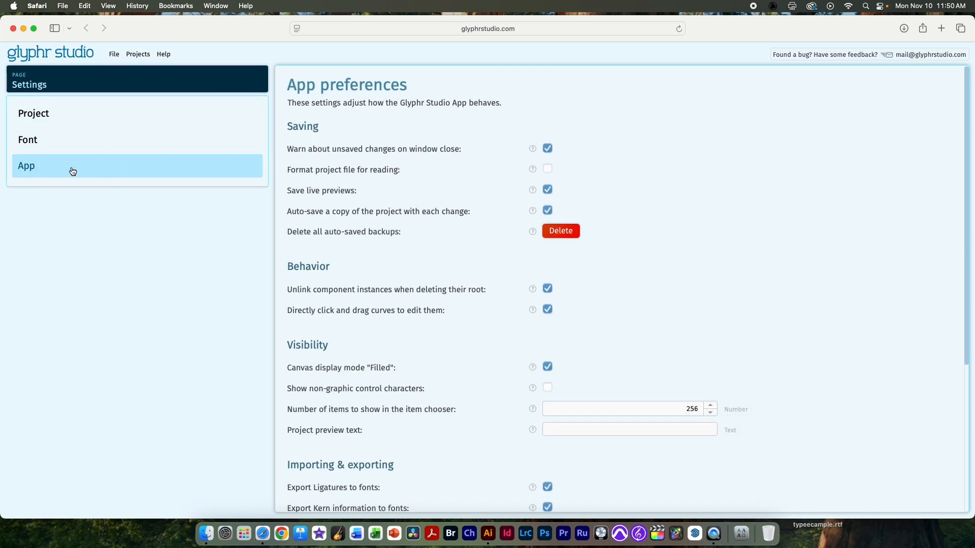
{"action": "scroll", "coordinate": [391, 340], "scroll_direction": "down", "scroll_amount": 5}
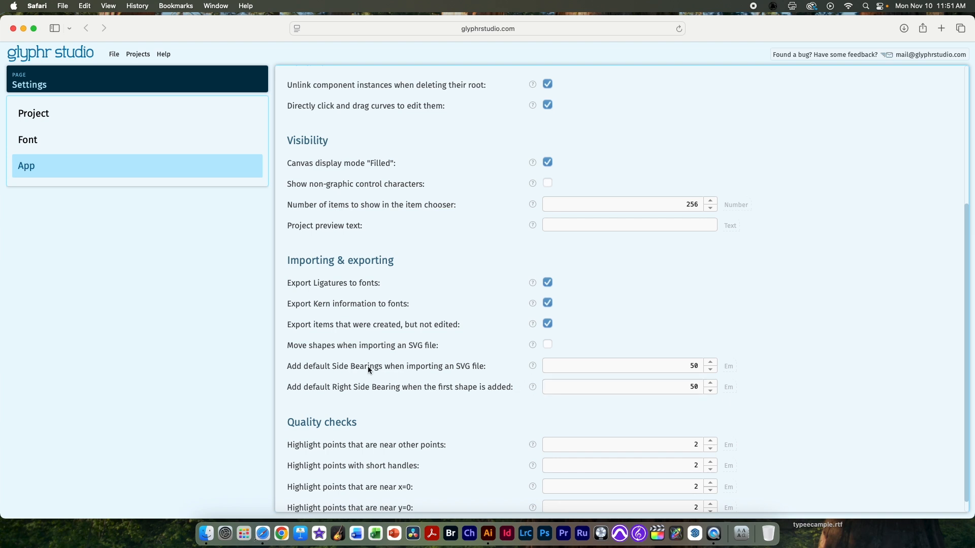
{"action": "left_click", "coordinate": [682, 368]}
{"action": "left_click_drag", "start_coordinate": [691, 366], "coordinate": [700, 365]}
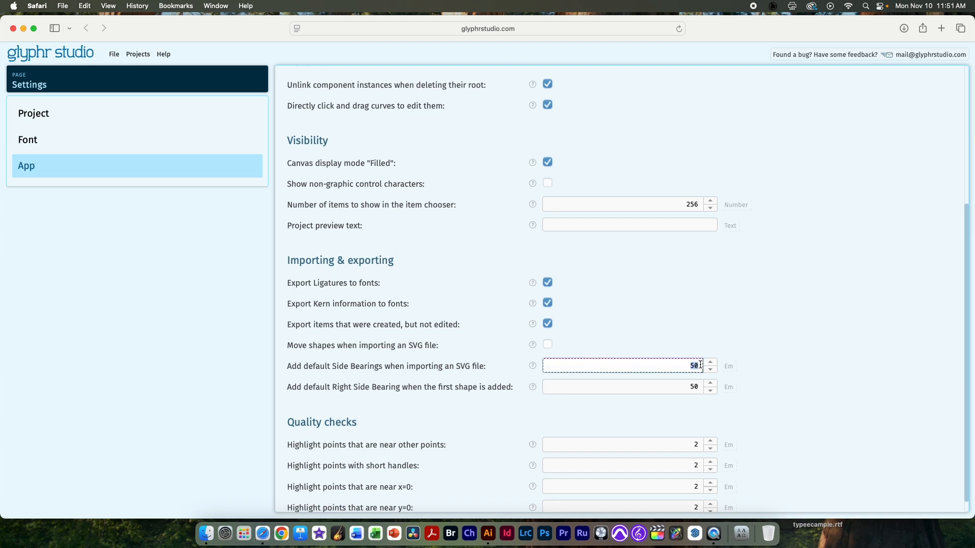
{"action": "type", "text": "25"}
{"action": "left_click_drag", "start_coordinate": [690, 387], "coordinate": [706, 388]}
{"action": "type", "text": "25"}
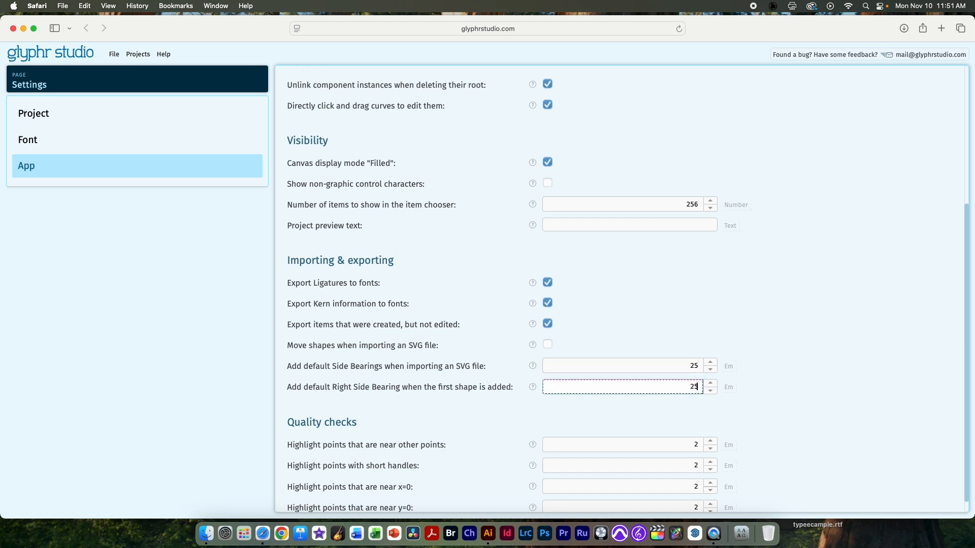
{"action": "left_click", "coordinate": [802, 318]}
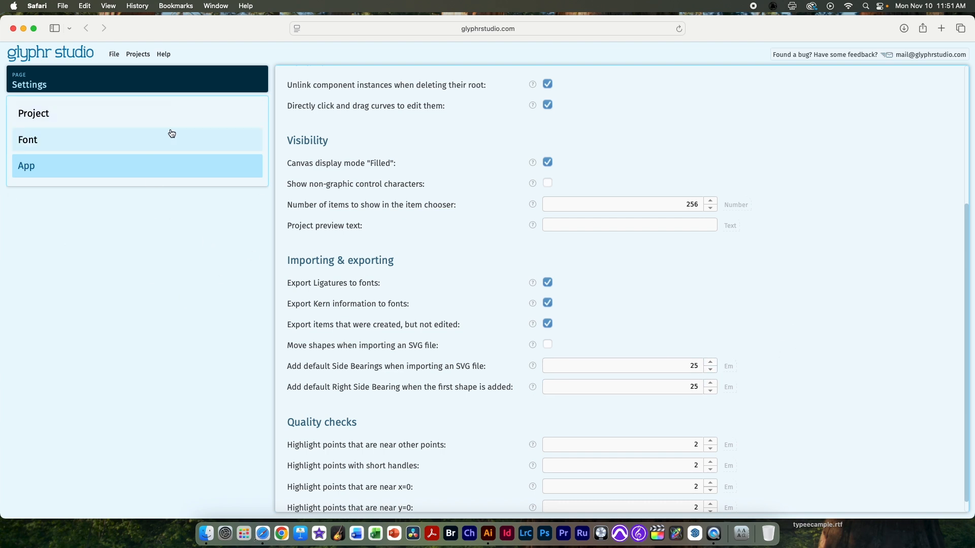
Return to the project overview and open the lowercase a character for editing.
{"action": "left_click", "coordinate": [105, 80]}
{"action": "left_click", "coordinate": [92, 108]}
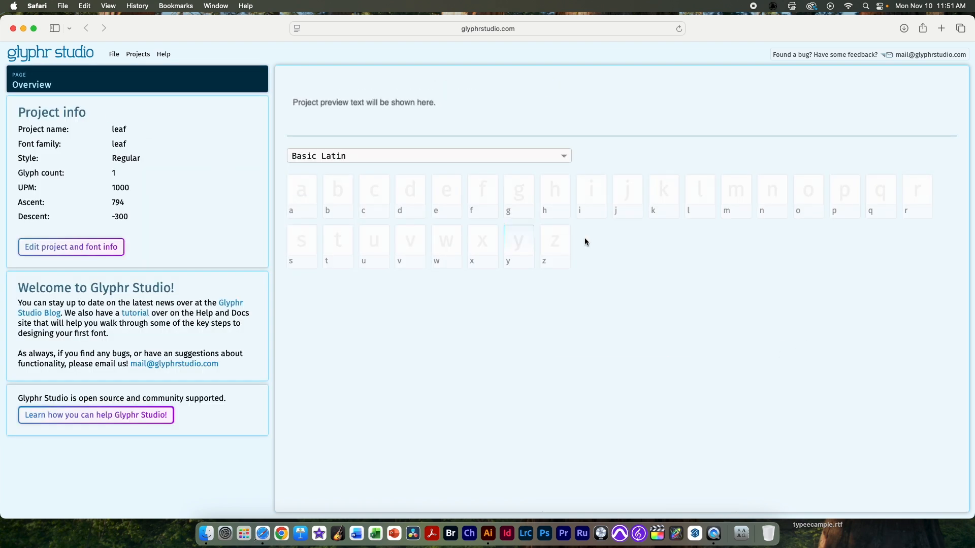
{"action": "left_click", "coordinate": [303, 196]}
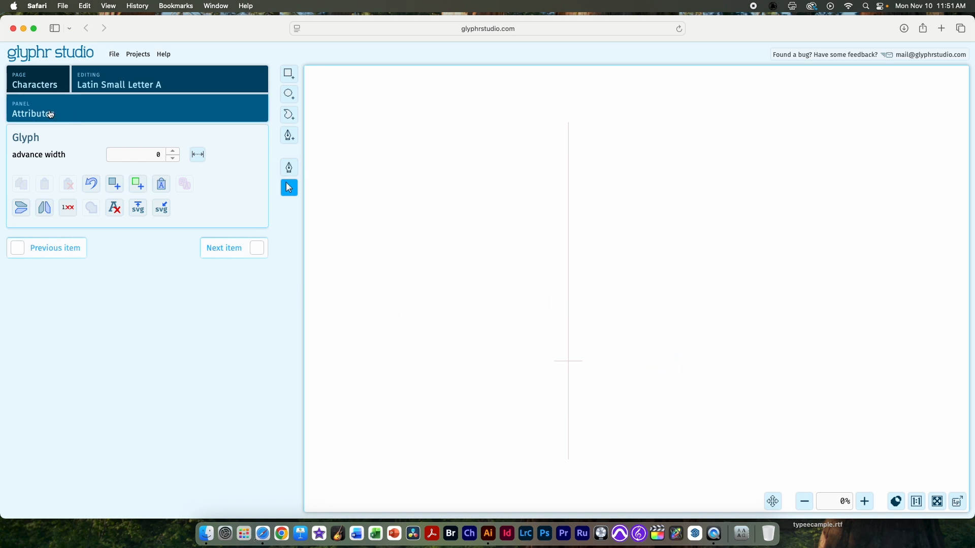
Turn on the ascent, x height and descent key metrics guides, leaving the cap height guide off.
{"action": "left_click", "coordinate": [36, 119]}
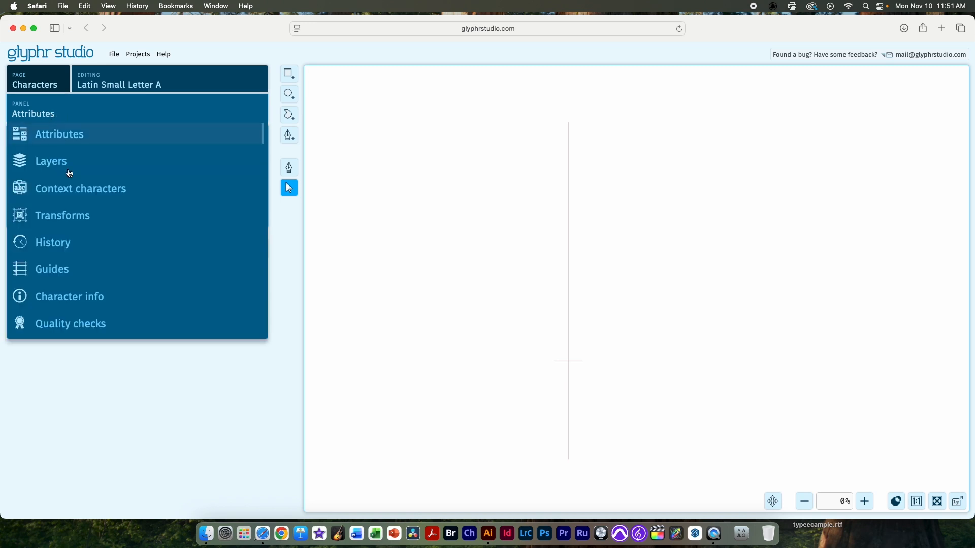
{"action": "left_click", "coordinate": [77, 269]}
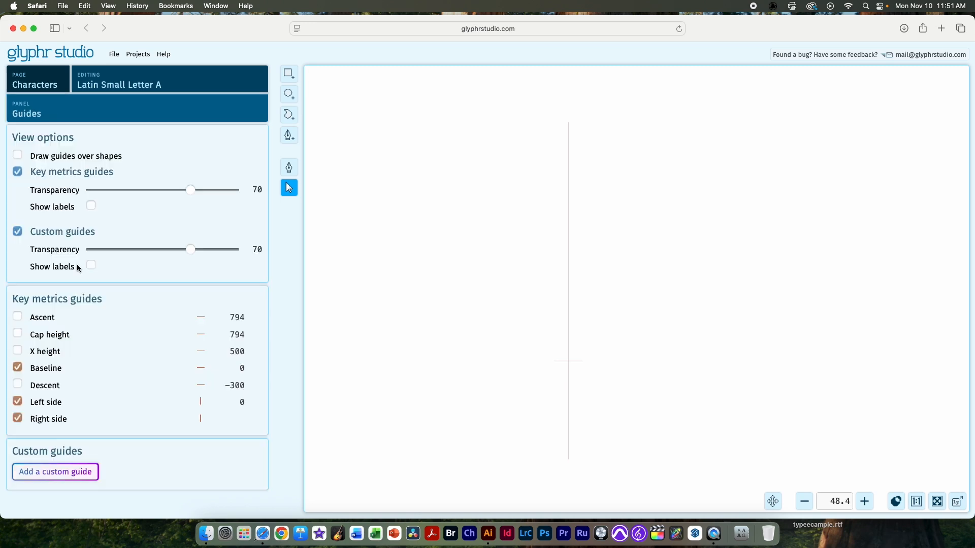
{"action": "left_click", "coordinate": [19, 352]}
{"action": "left_click", "coordinate": [18, 334]}
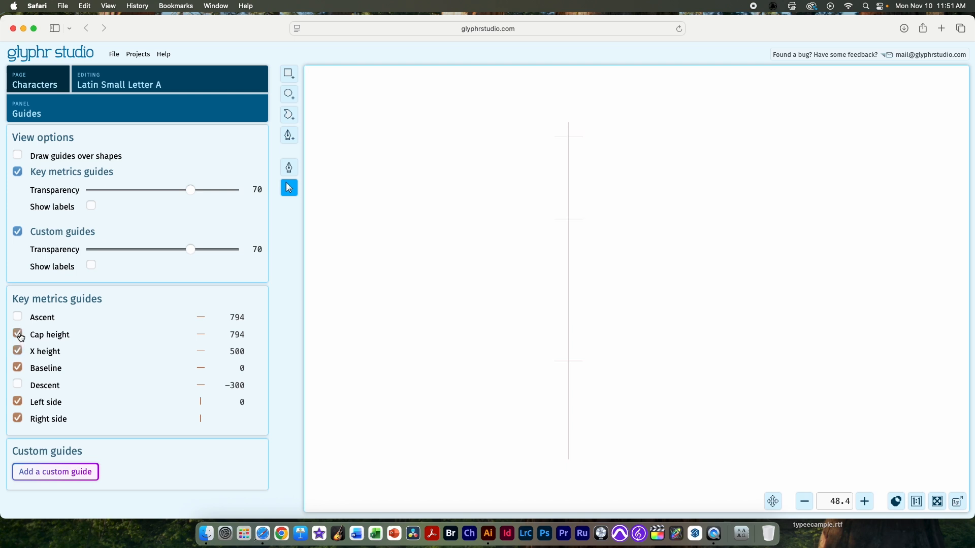
{"action": "left_click", "coordinate": [17, 387]}
{"action": "left_click", "coordinate": [19, 317]}
{"action": "left_click", "coordinate": [48, 335]}
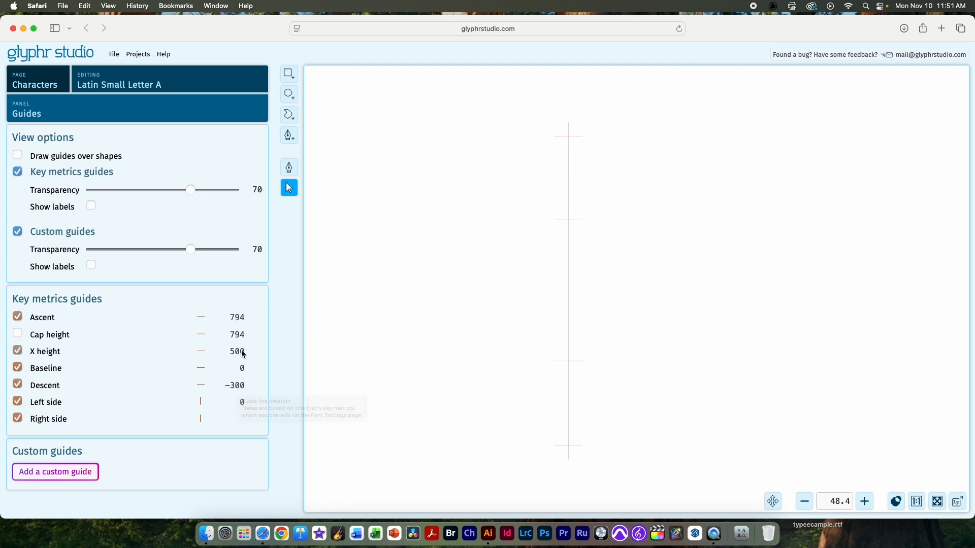
Show labels on the key metrics guides and set their transparency to 0.
{"action": "left_click", "coordinate": [90, 205]}
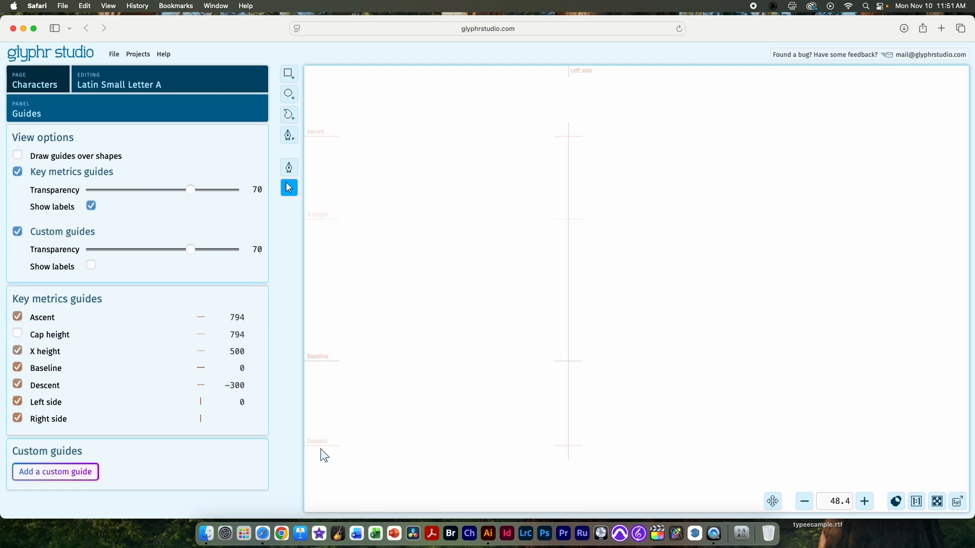
{"action": "left_click_drag", "start_coordinate": [171, 192], "coordinate": [90, 191]}
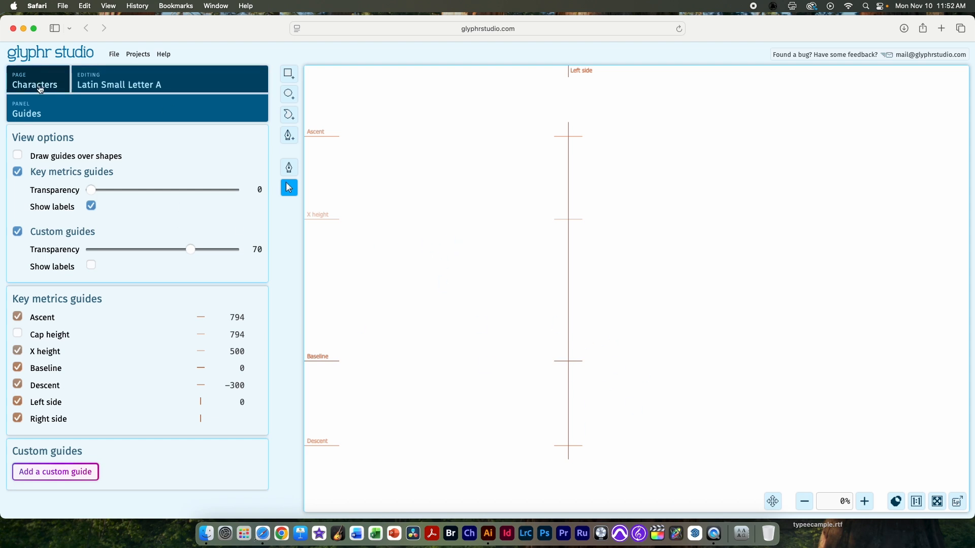
{"action": "left_click", "coordinate": [61, 112]}
{"action": "left_click", "coordinate": [64, 137]}
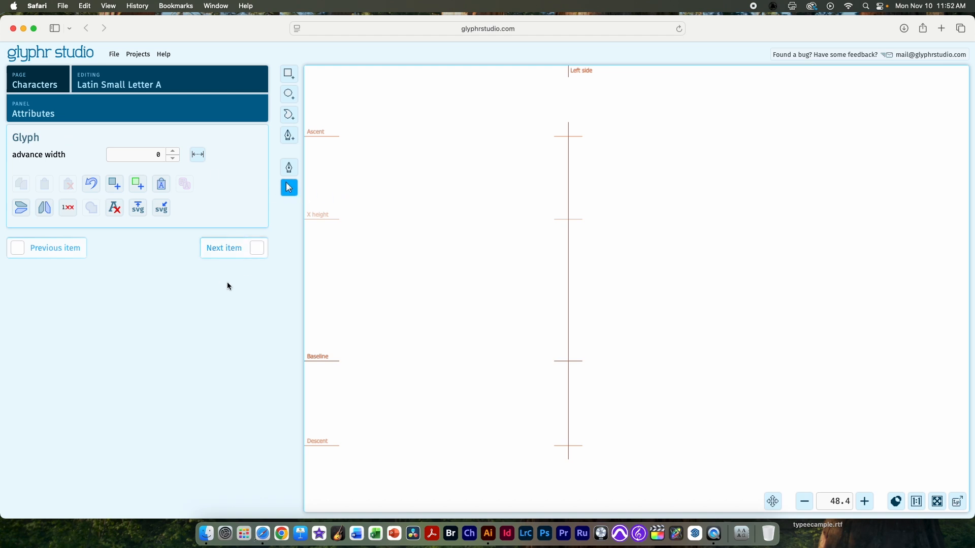
Switch to Illustrator and copy the enlarged leaf-style letter a at the start of the row.
{"action": "key", "text": "super+Tab"}
{"action": "left_click", "coordinate": [472, 281]}
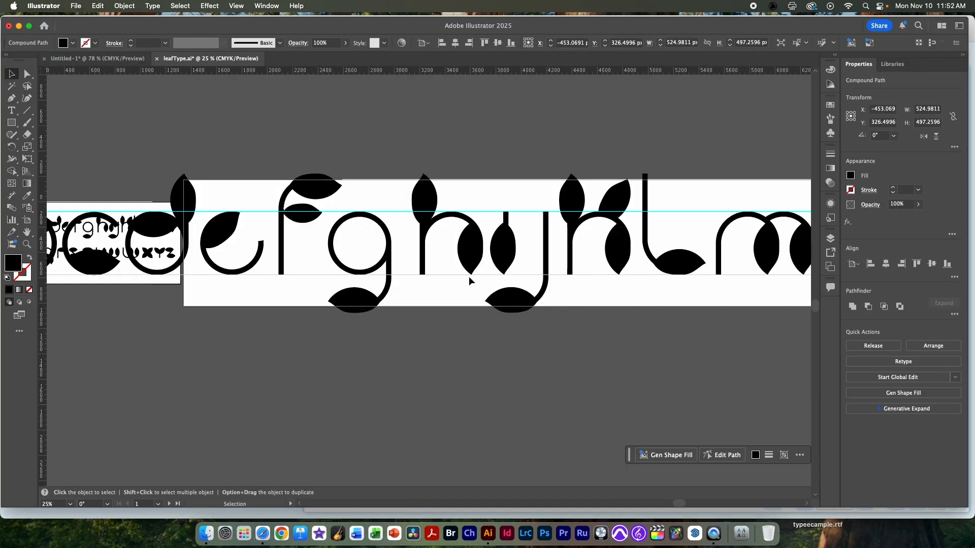
{"action": "left_click", "coordinate": [271, 285]}
{"action": "scroll", "coordinate": [283, 305], "scroll_direction": "left", "scroll_amount": 10}
{"action": "left_click", "coordinate": [333, 270]}
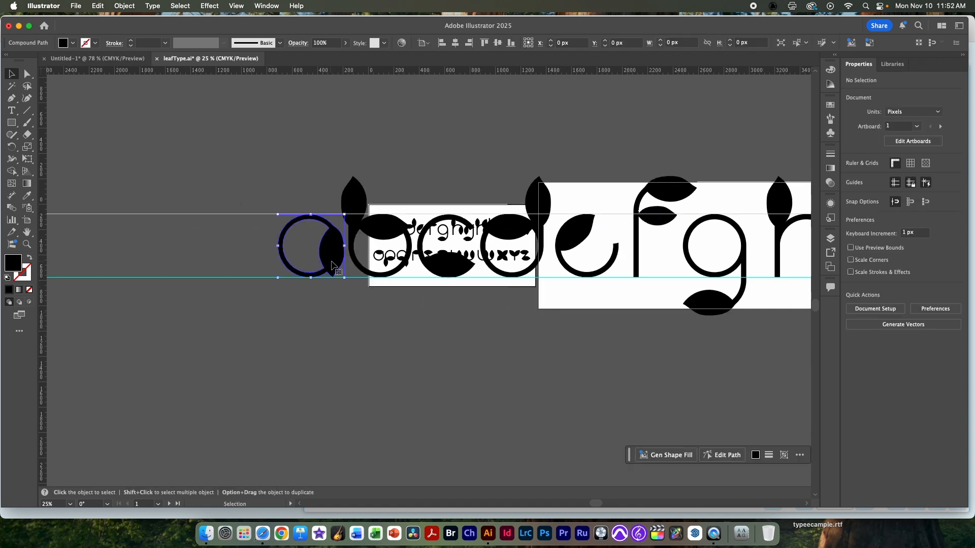
{"action": "key", "text": "v"}
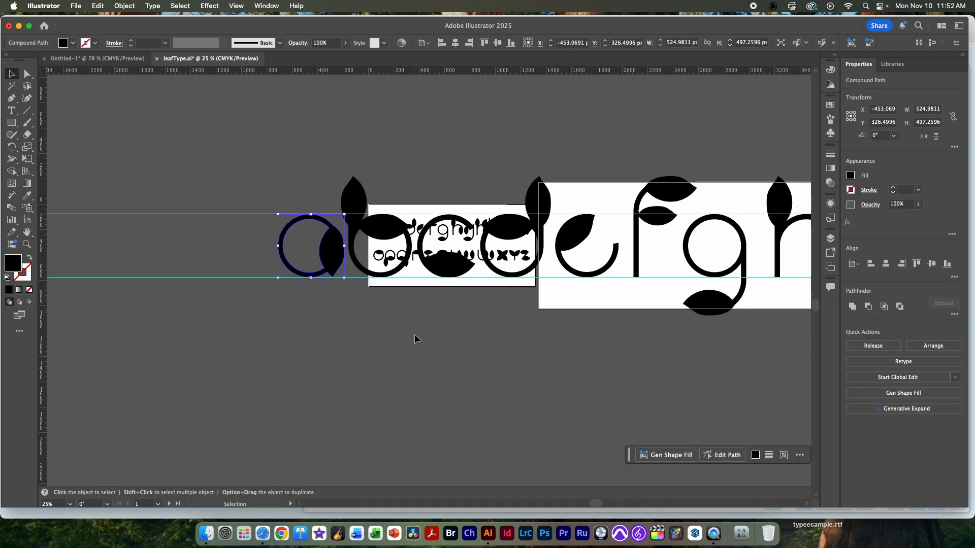
Switch back to Glyphr Studio and paste the copied letter into the Latin Small Letter A glyph.
{"action": "key", "text": "super+Tab"}
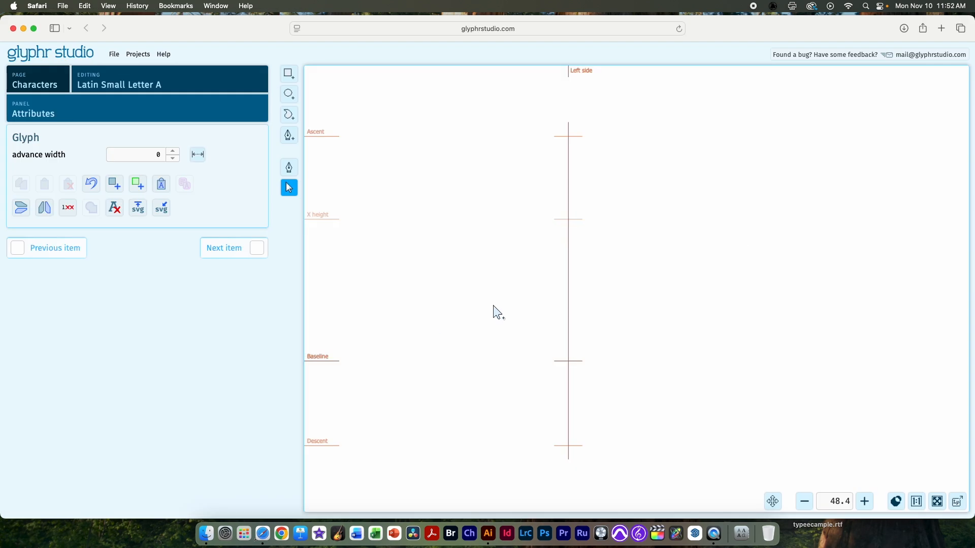
{"action": "left_click_drag", "start_coordinate": [260, 25], "coordinate": [260, 22]}
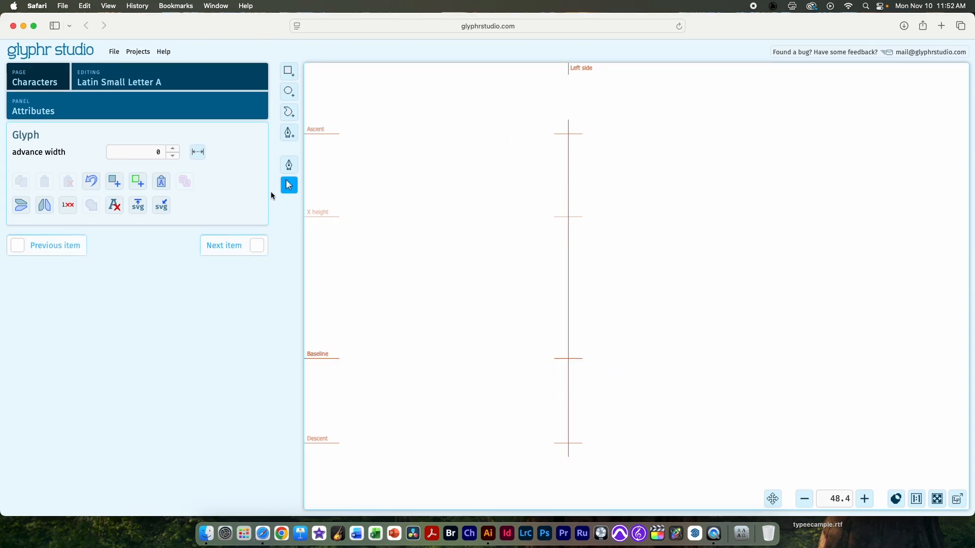
{"action": "right_click", "coordinate": [585, 286]}
{"action": "left_click", "coordinate": [605, 293]}
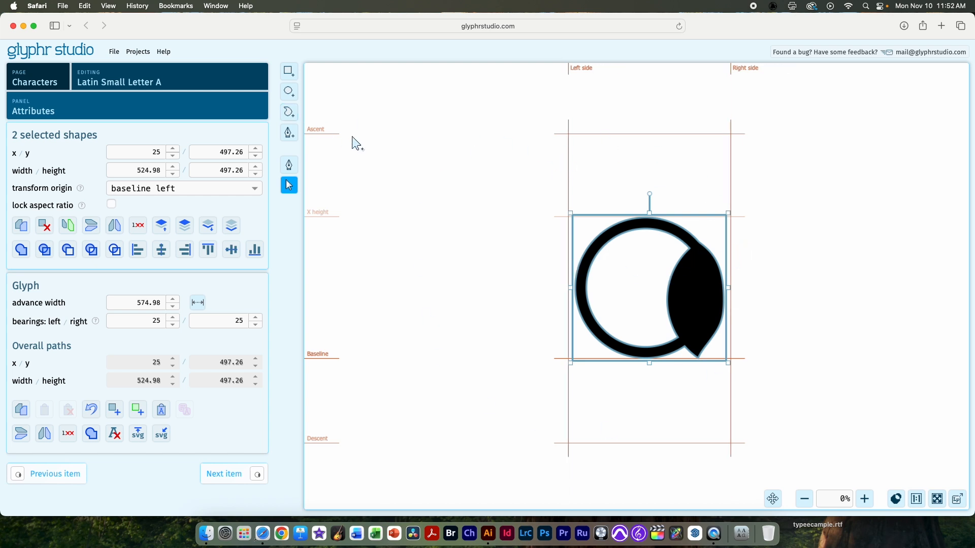
Open the lowercase b character and paste in the leaf-style b copied from Illustrator.
{"action": "left_click", "coordinate": [173, 81]}
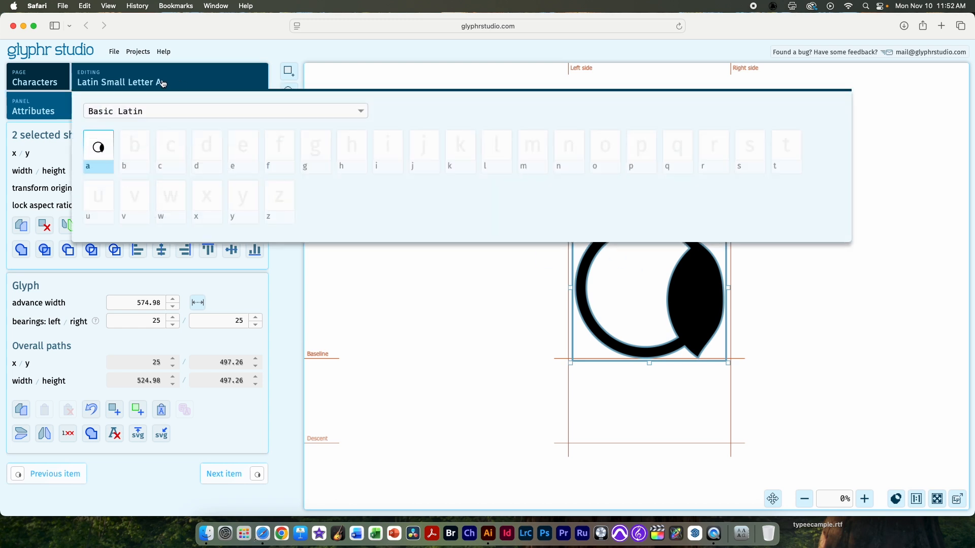
{"action": "left_click", "coordinate": [129, 147]}
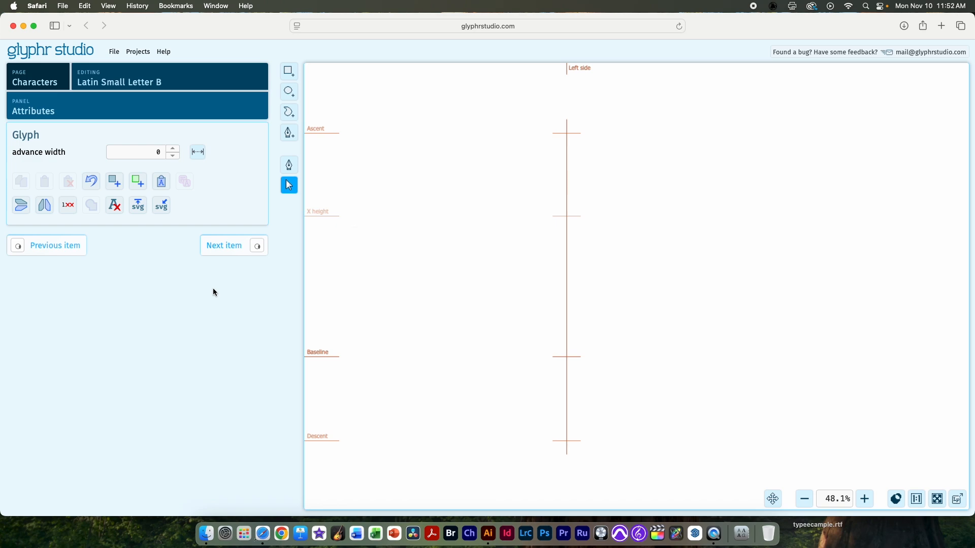
{"action": "key", "text": "super+Tab"}
{"action": "left_click", "coordinate": [394, 274]}
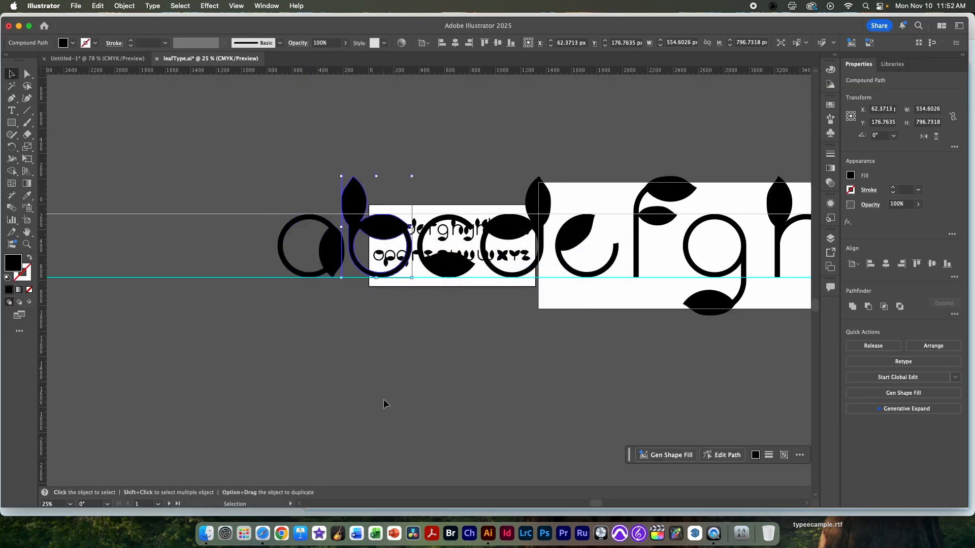
{"action": "key", "text": "a"}
{"action": "key", "text": "super+Tab"}
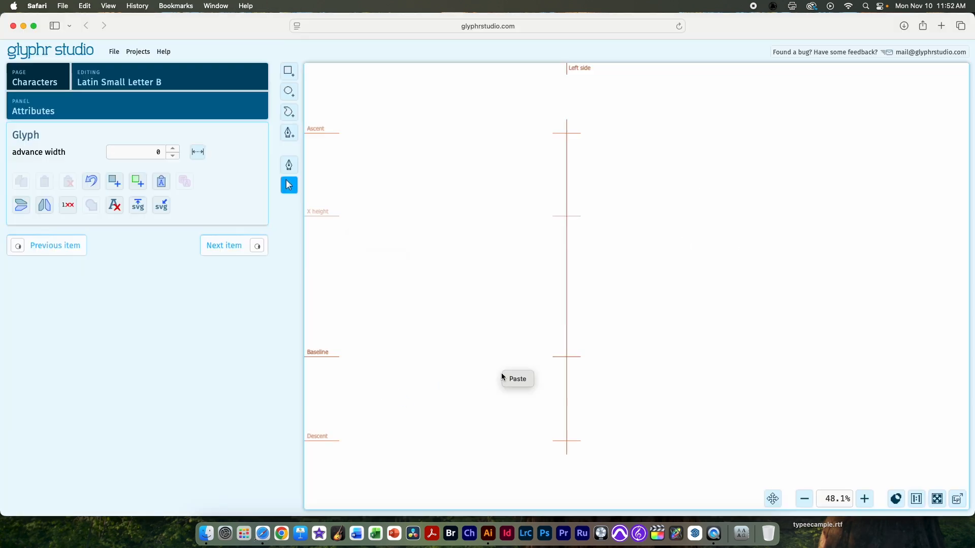
{"action": "left_click", "coordinate": [520, 378]}
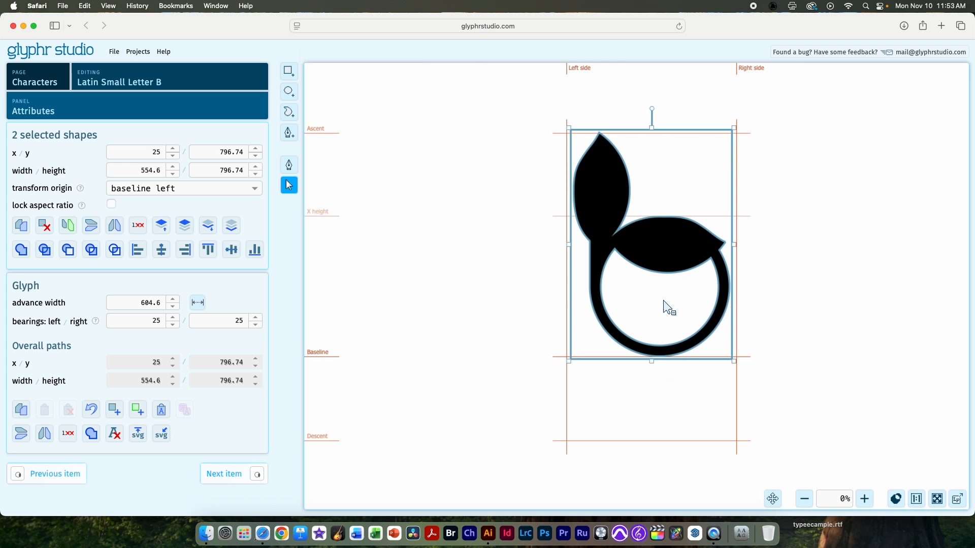
Open the lowercase c character and paste in the leaf-style c copied from Illustrator.
{"action": "left_click", "coordinate": [216, 85]}
{"action": "left_click", "coordinate": [172, 146]}
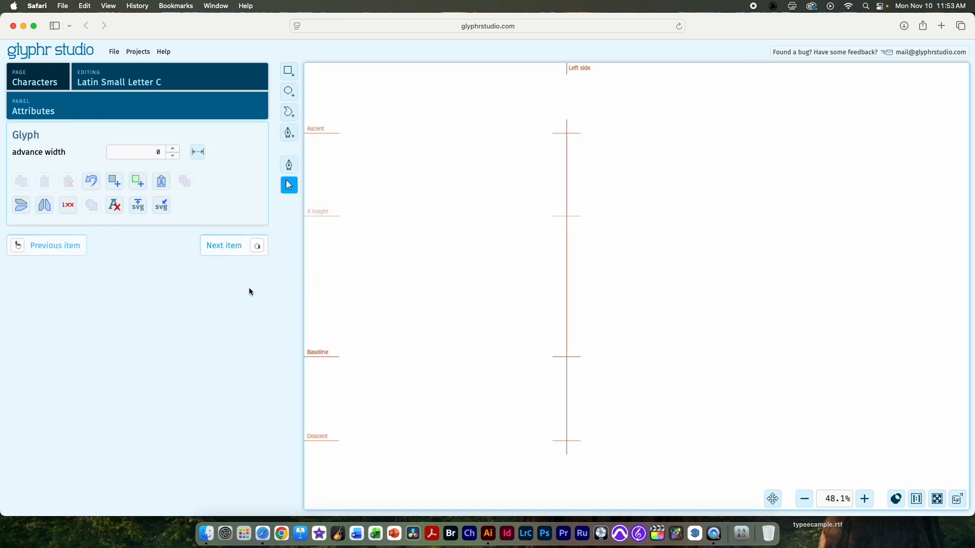
{"action": "key", "text": "super+Tab"}
{"action": "left_click", "coordinate": [445, 269]}
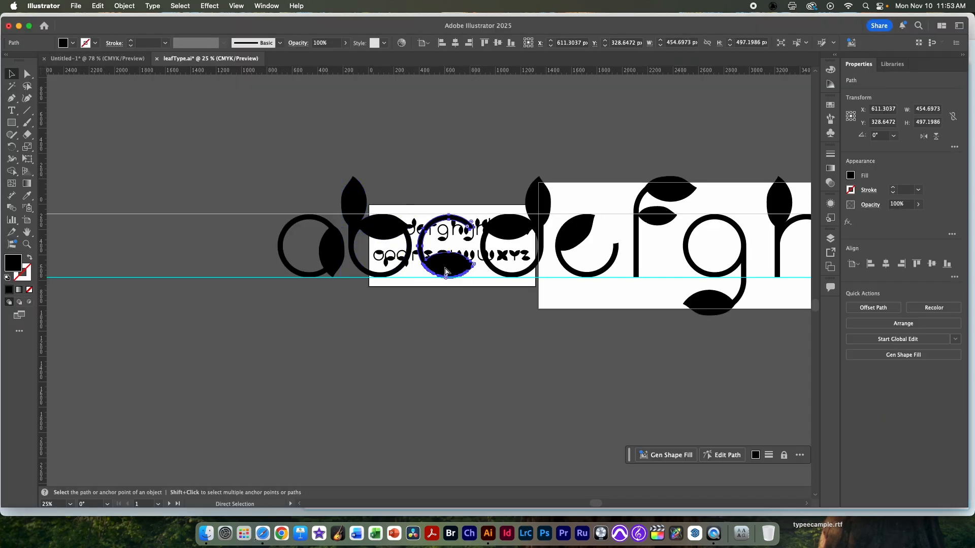
{"action": "key", "text": "super+Tab"}
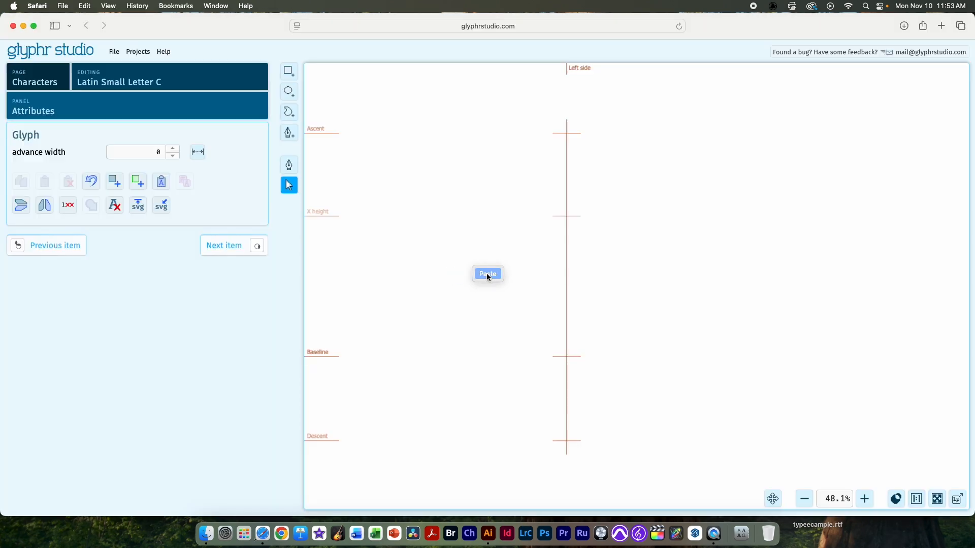
{"action": "left_click", "coordinate": [487, 275]}
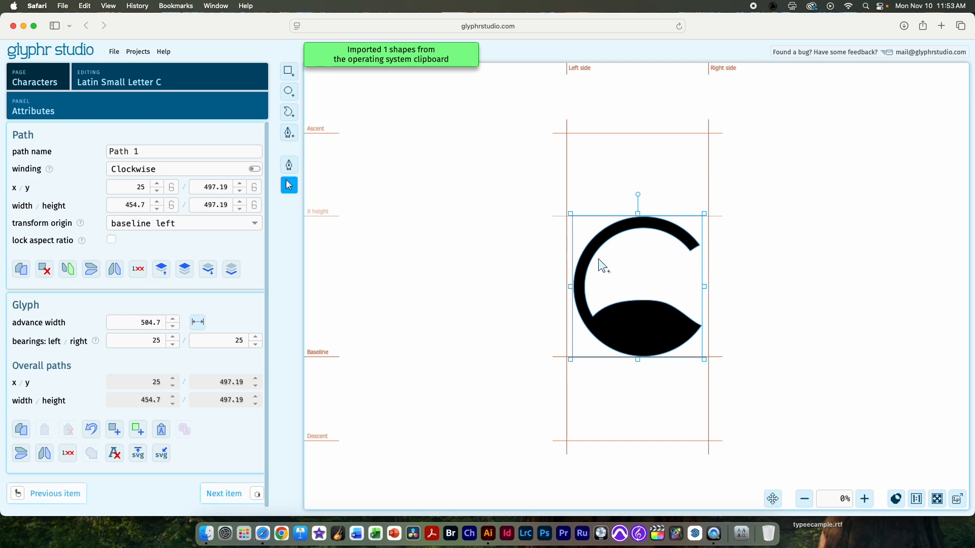
Open the lowercase d character and paste in the leaf-style d copied from Illustrator.
{"action": "left_click", "coordinate": [160, 93]}
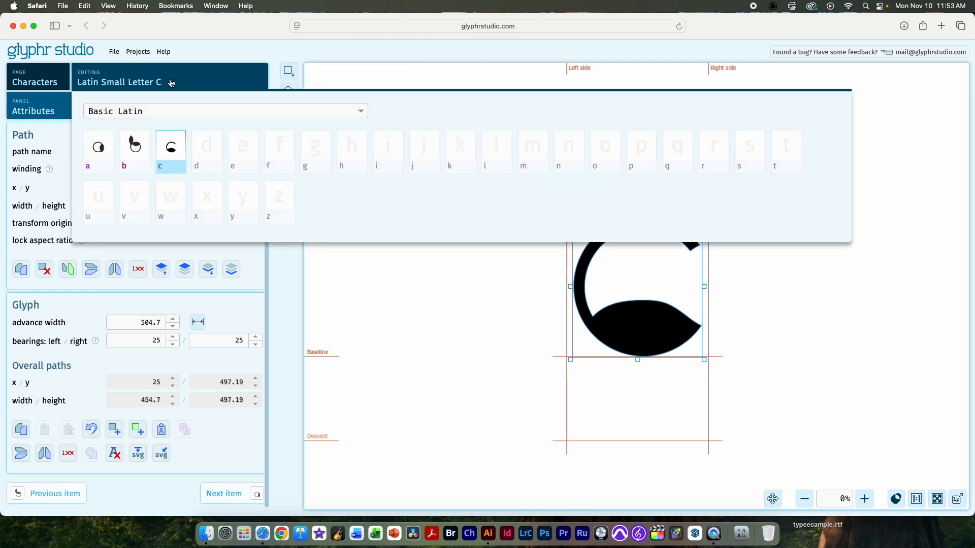
{"action": "left_click", "coordinate": [204, 145]}
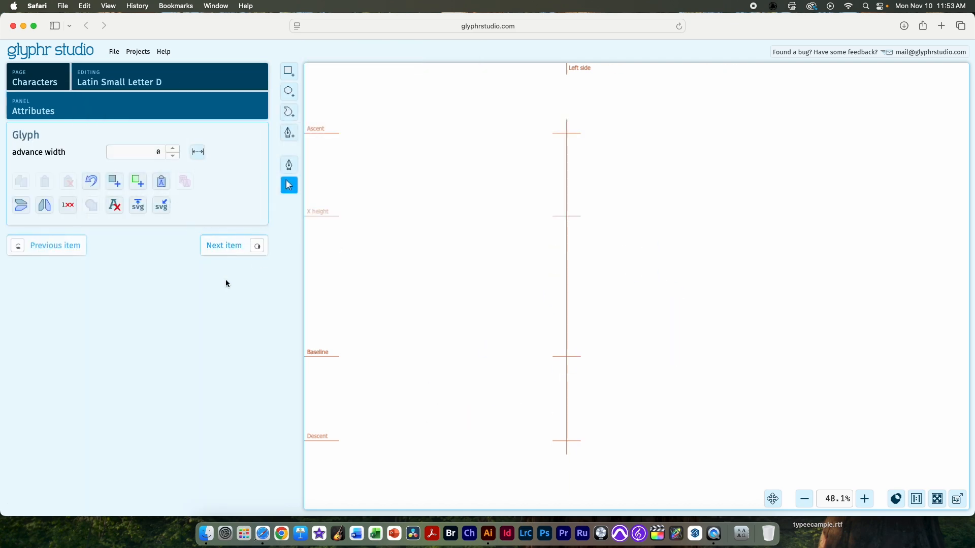
{"action": "key", "text": "super+Tab"}
{"action": "left_click", "coordinate": [513, 278]}
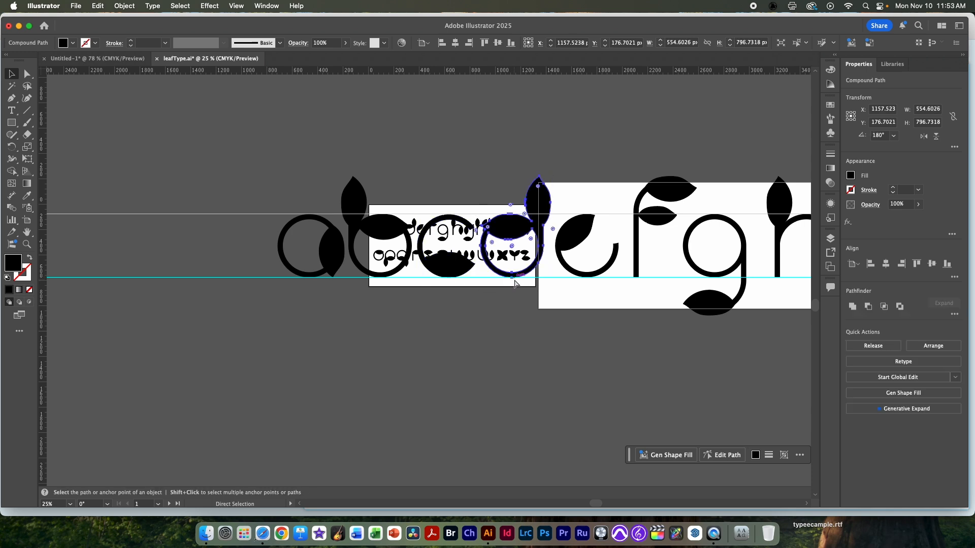
{"action": "key", "text": "super+Tab"}
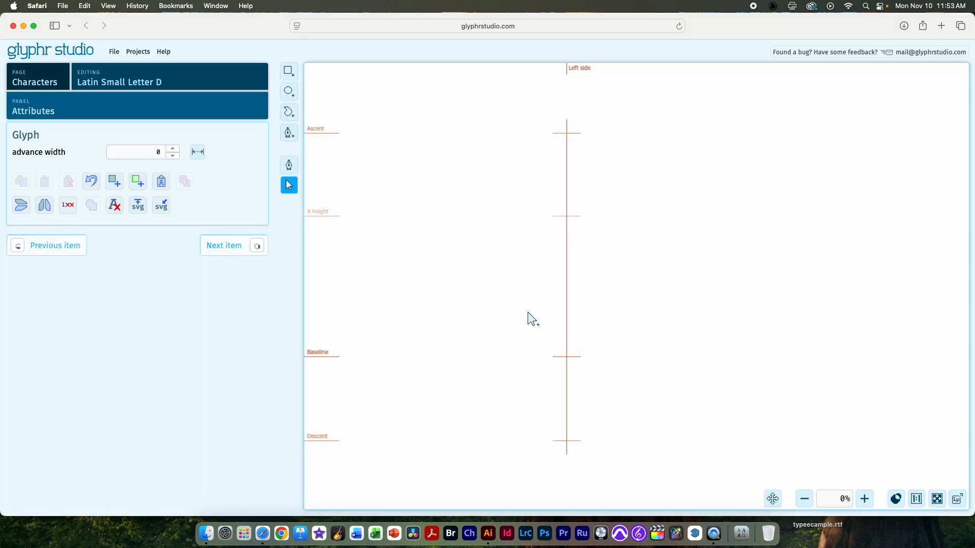
{"action": "left_click", "coordinate": [578, 352]}
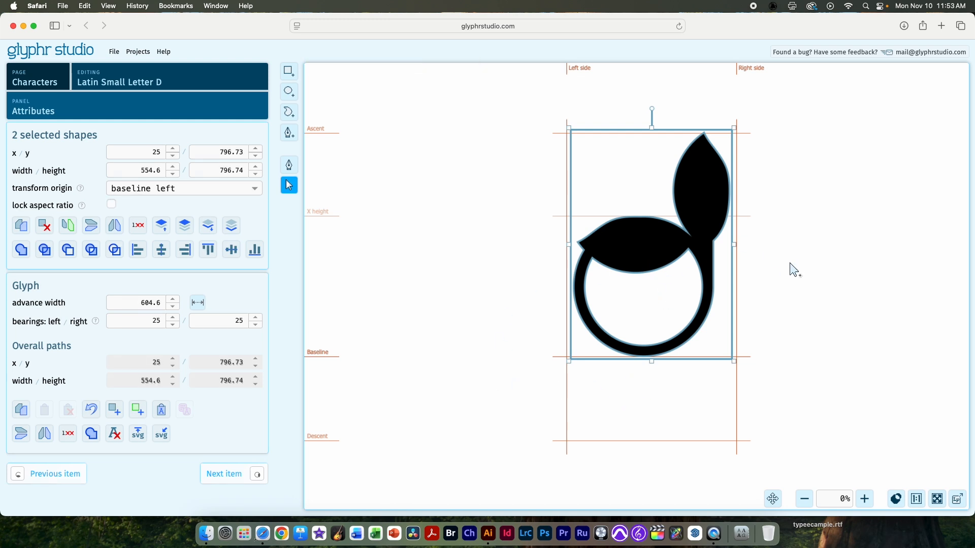
{"action": "left_click", "coordinate": [187, 86]}
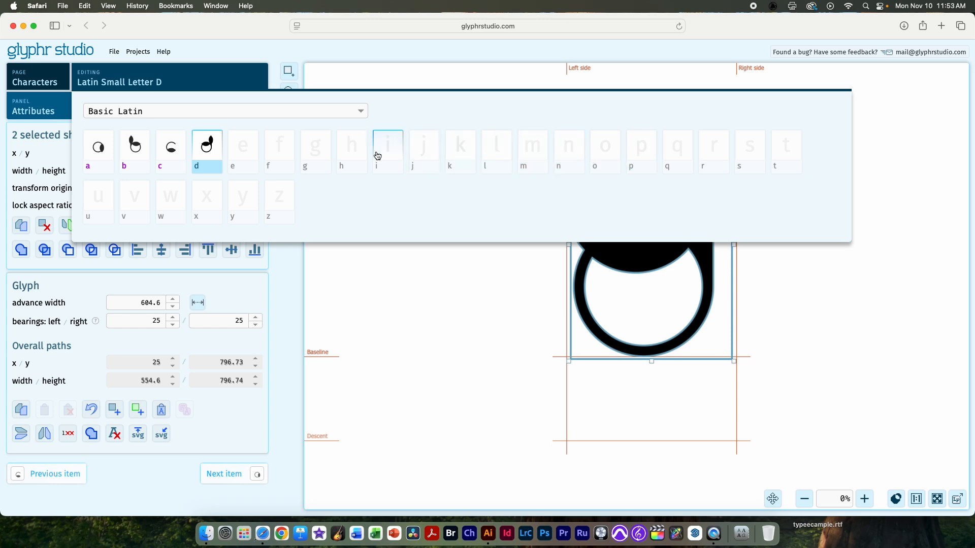
{"action": "left_click", "coordinate": [631, 155]}
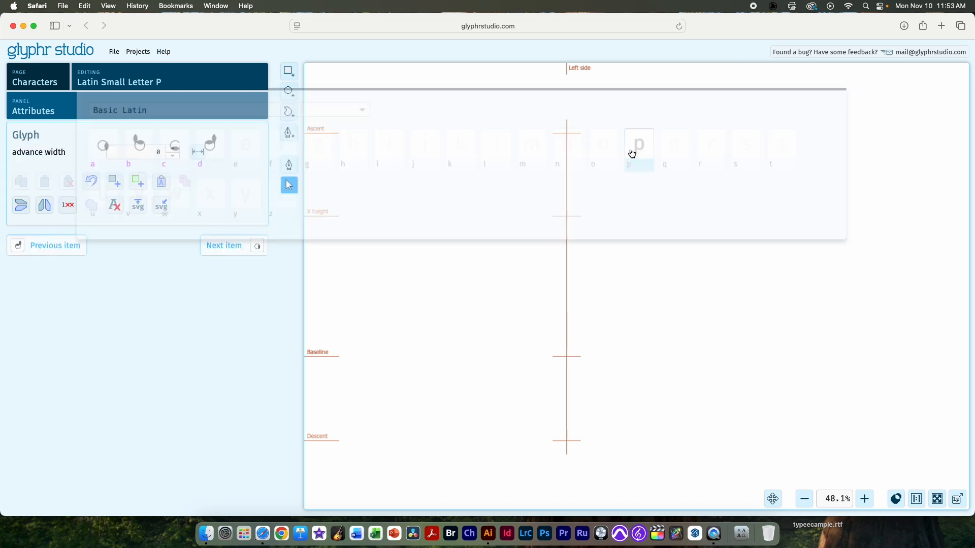
{"action": "key", "text": "super+Tab"}
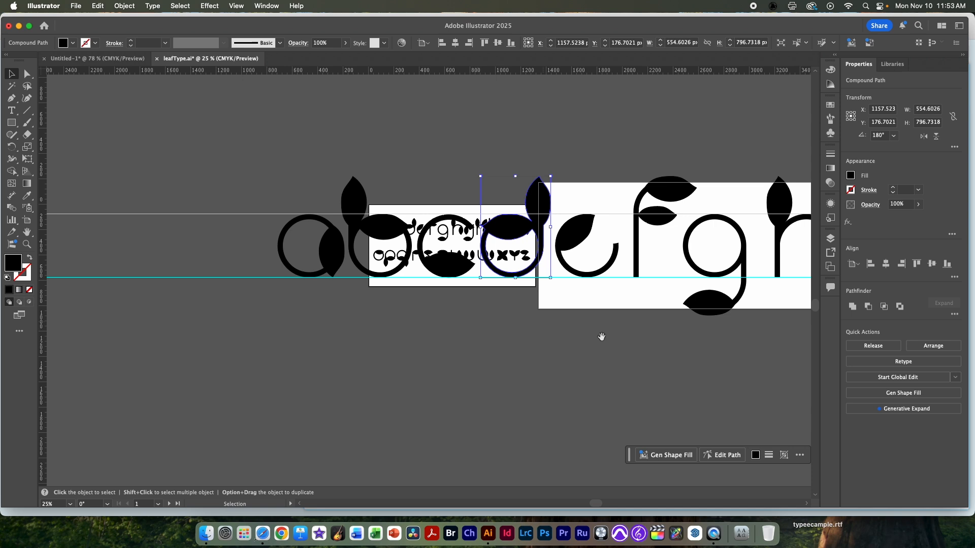
{"action": "scroll", "coordinate": [601, 337], "scroll_direction": "right", "scroll_amount": 6}
{"action": "key", "text": "super+Tab"}
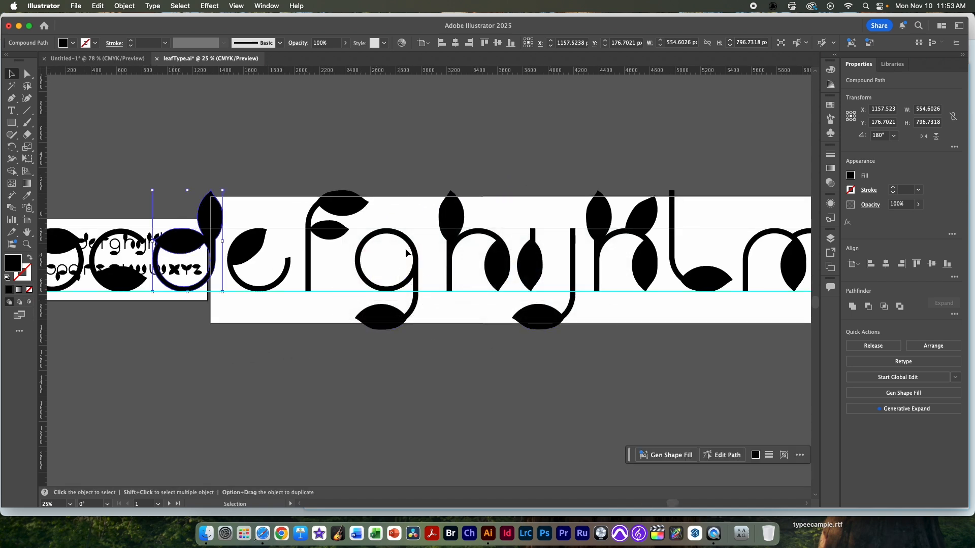
{"action": "key", "text": "super+Tab"}
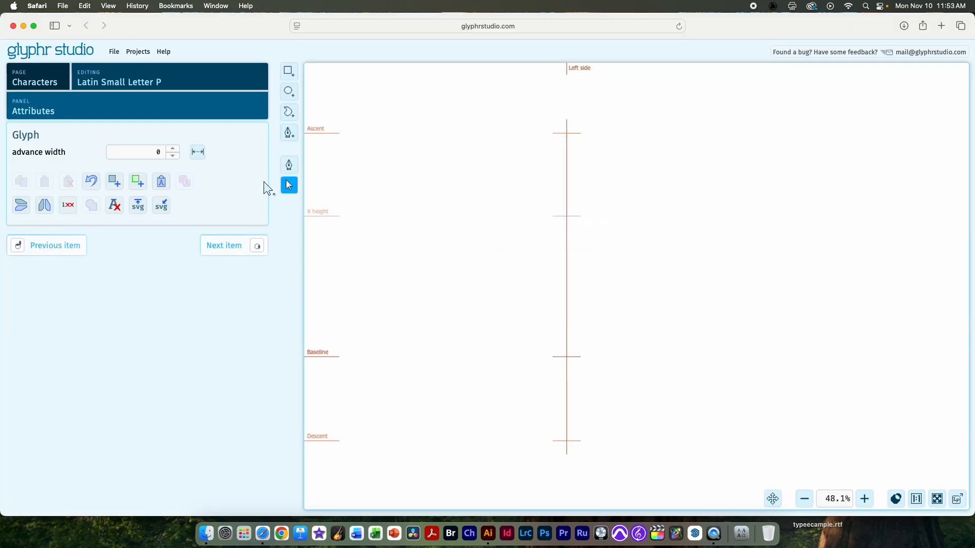
Open the lowercase g character and paste in the leaf-style g copied from Illustrator.
{"action": "left_click", "coordinate": [159, 82]}
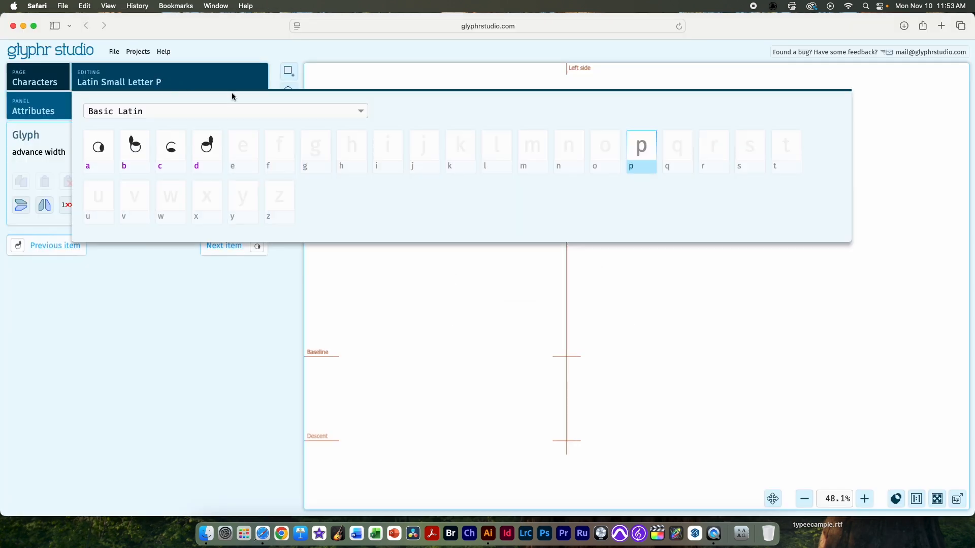
{"action": "left_click", "coordinate": [312, 146]}
{"action": "key", "text": "super+Tab"}
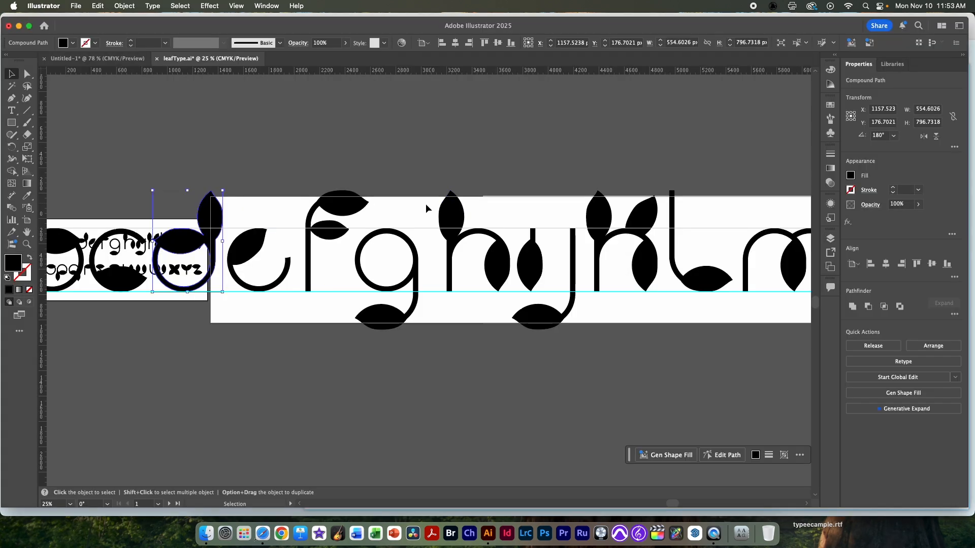
{"action": "left_click", "coordinate": [375, 315]}
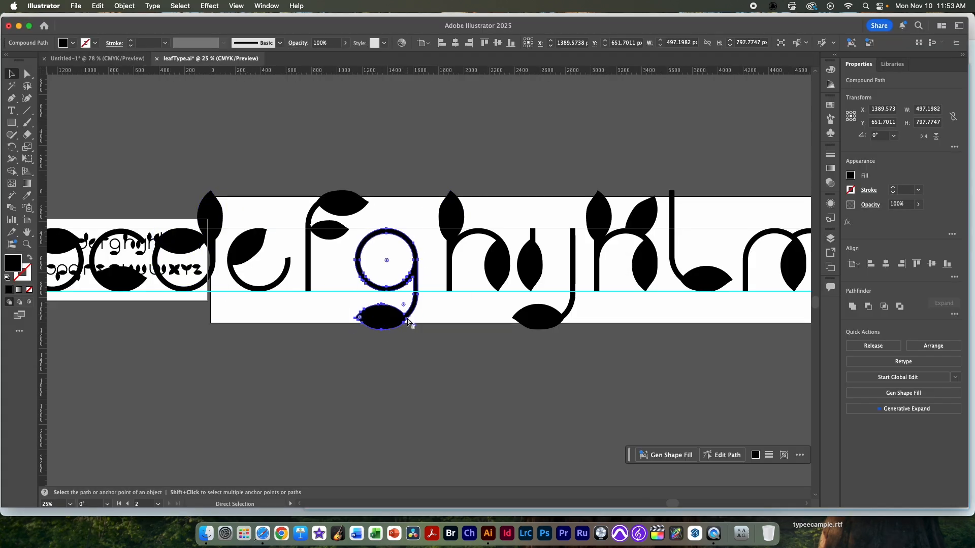
{"action": "key", "text": "super+Tab"}
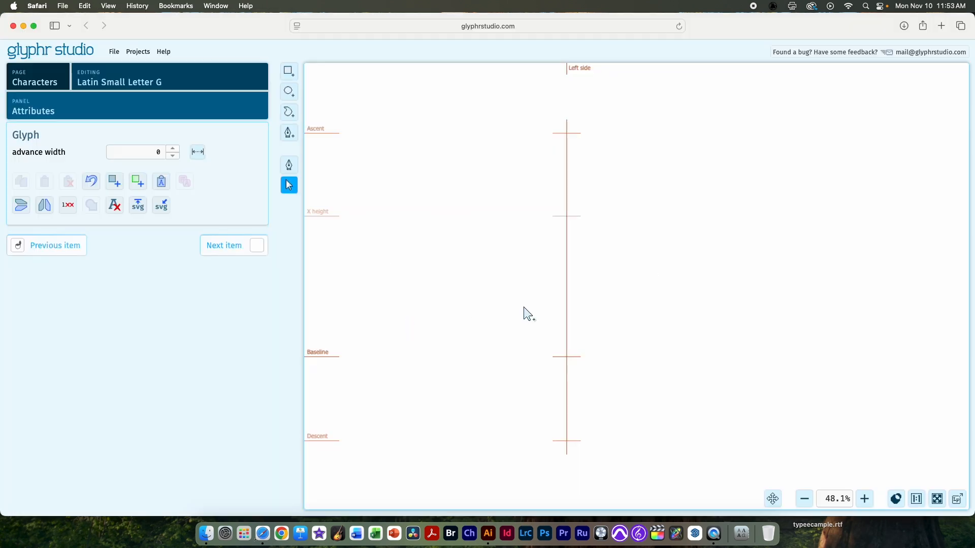
{"action": "key", "text": "super+v"}
{"action": "left_click", "coordinate": [531, 313]}
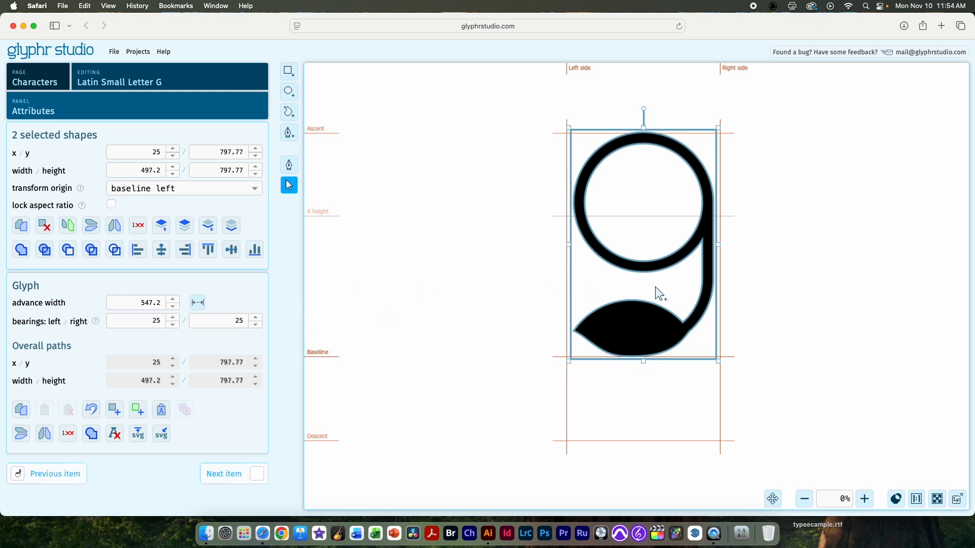
Move the g down so its bowl sits on the baseline, and set its left and right bearings to 25.
{"action": "left_click_drag", "start_coordinate": [659, 275], "coordinate": [651, 353]}
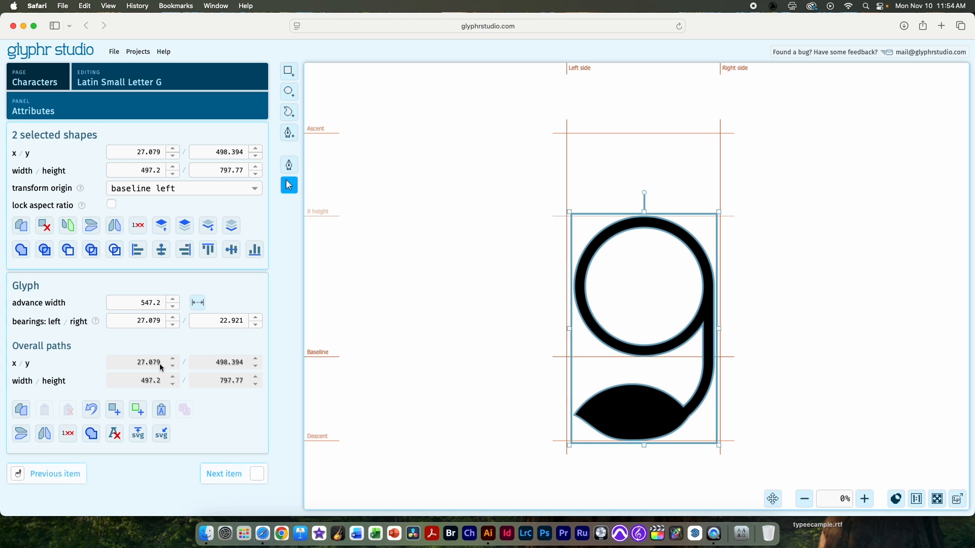
{"action": "left_click", "coordinate": [220, 360]}
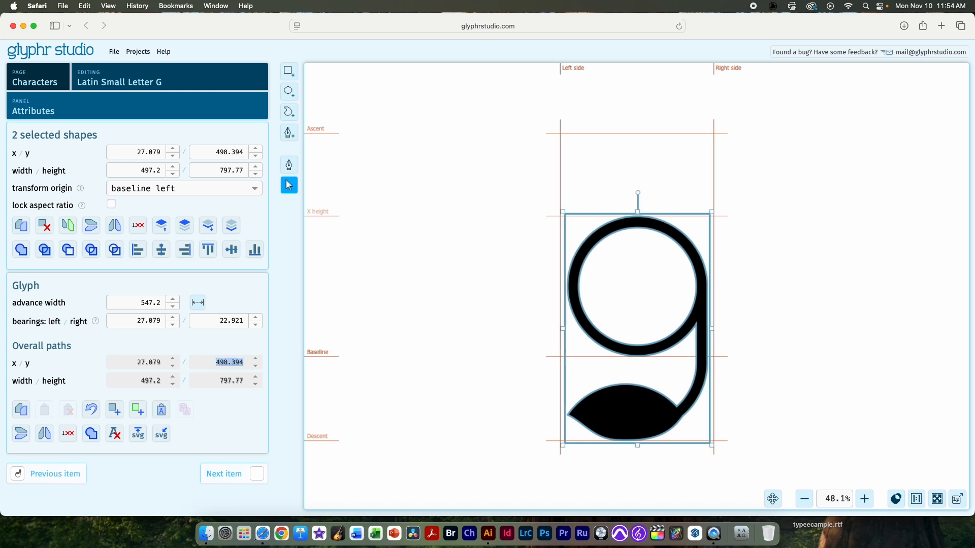
{"action": "left_click", "coordinate": [152, 320]}
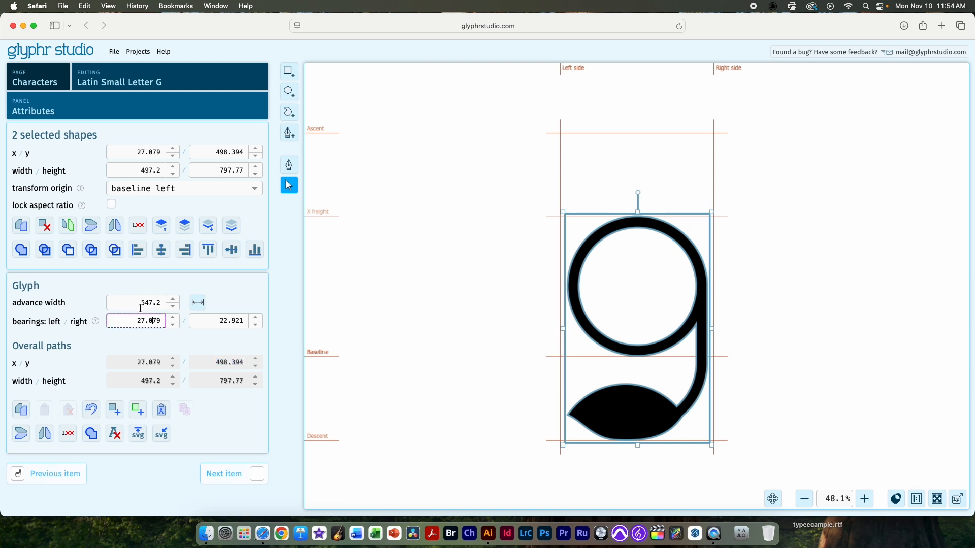
{"action": "left_click_drag", "start_coordinate": [130, 325], "coordinate": [169, 328]}
{"action": "type", "text": "25"}
{"action": "key", "text": "Tab"}
{"action": "type", "text": "2"}
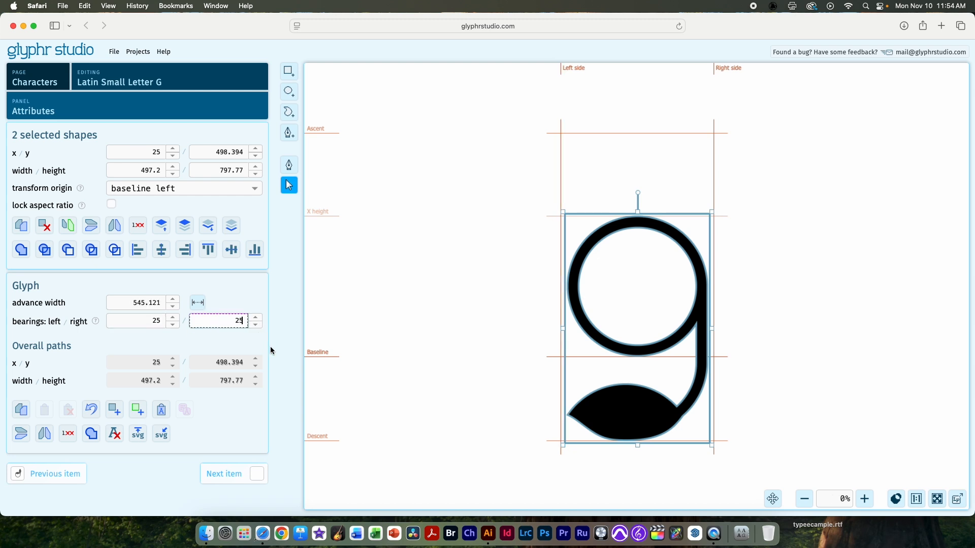
{"action": "key", "text": "Return"}
{"action": "left_click", "coordinate": [813, 302]}
Open the lowercase j character and paste in the leaf-style j copied from Illustrator.
{"action": "left_click", "coordinate": [225, 88]}
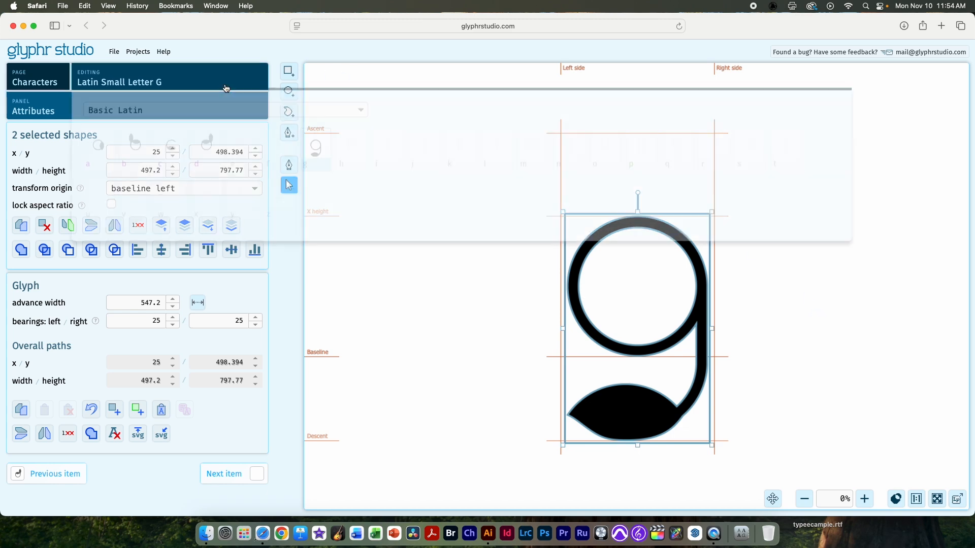
{"action": "left_click", "coordinate": [422, 153]}
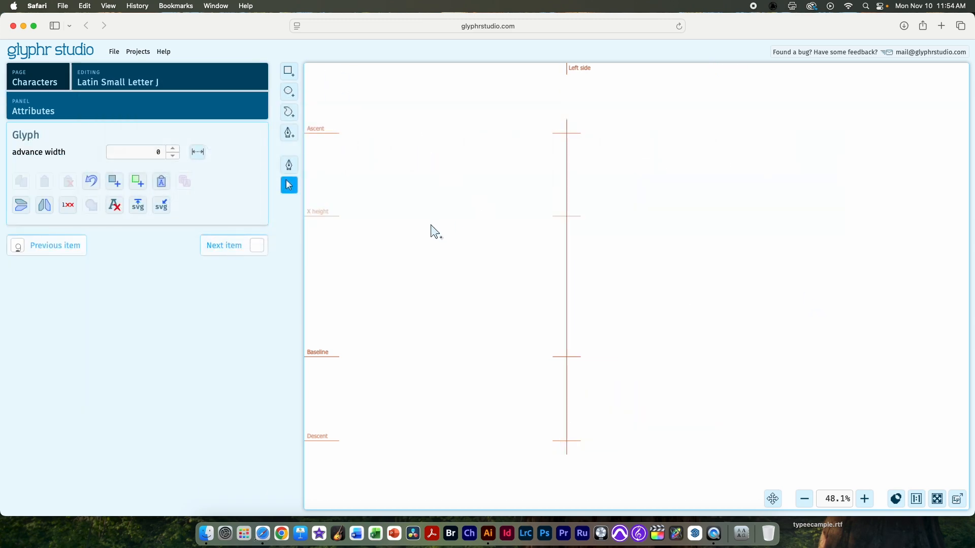
{"action": "key", "text": "super+Tab"}
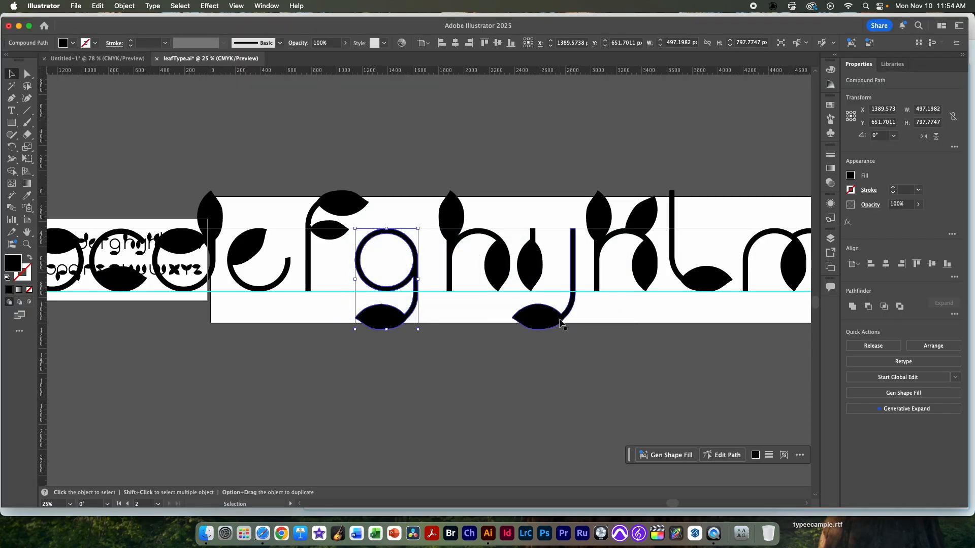
{"action": "left_click", "coordinate": [560, 320]}
{"action": "key", "text": "super+Tab"}
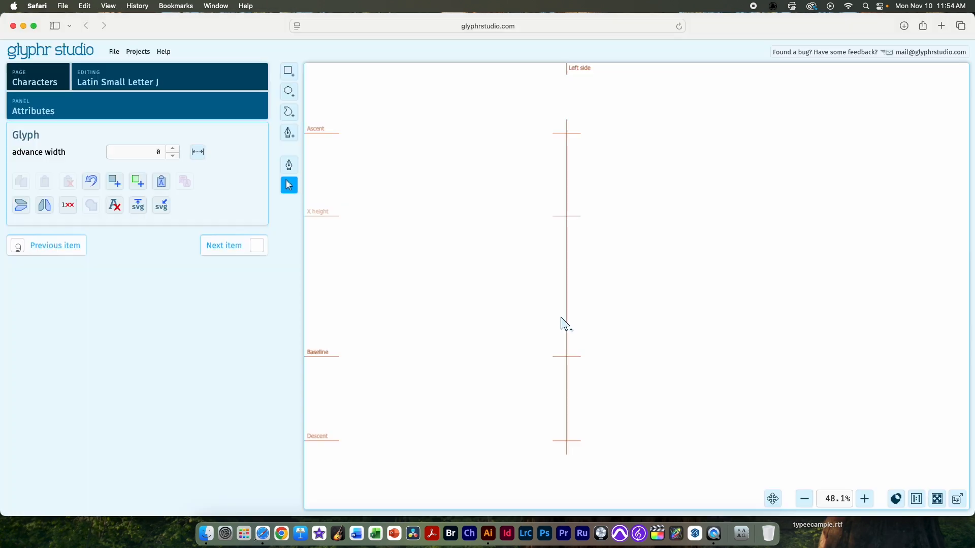
{"action": "key", "text": "super+v"}
{"action": "left_click", "coordinate": [569, 319]}
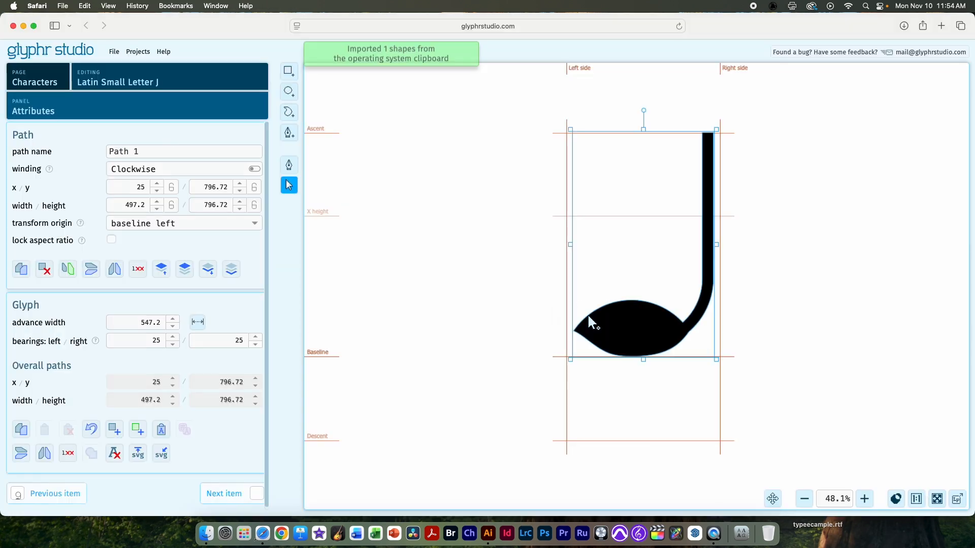
Move the j down so its leaf reaches the descent line, and set the path's y position to 500.
{"action": "left_click_drag", "start_coordinate": [632, 326], "coordinate": [632, 410]}
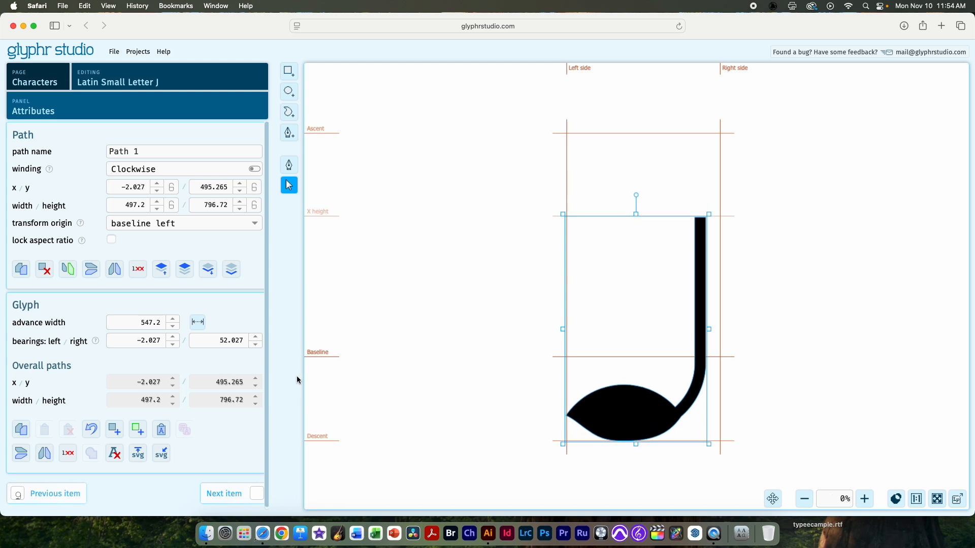
{"action": "double_click", "coordinate": [220, 386]}
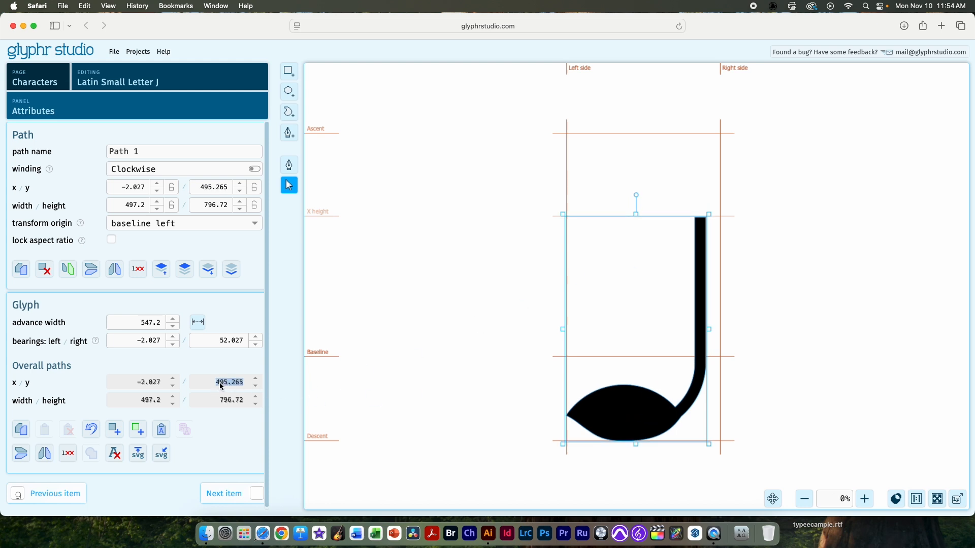
{"action": "double_click", "coordinate": [222, 190]}
{"action": "type", "text": "500"}
{"action": "key", "text": "Return"}
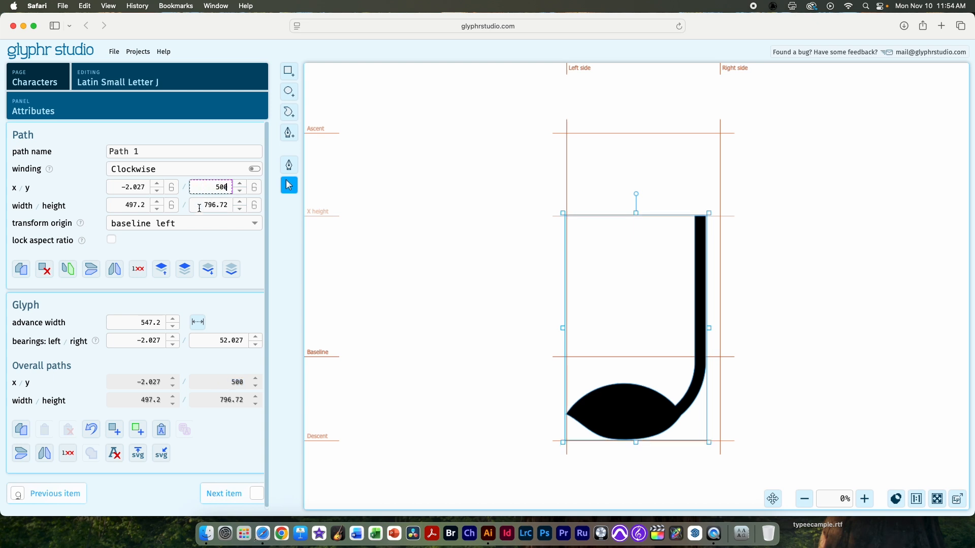
Set the left and right bearings of the j glyph to 25.
{"action": "left_click", "coordinate": [126, 341]}
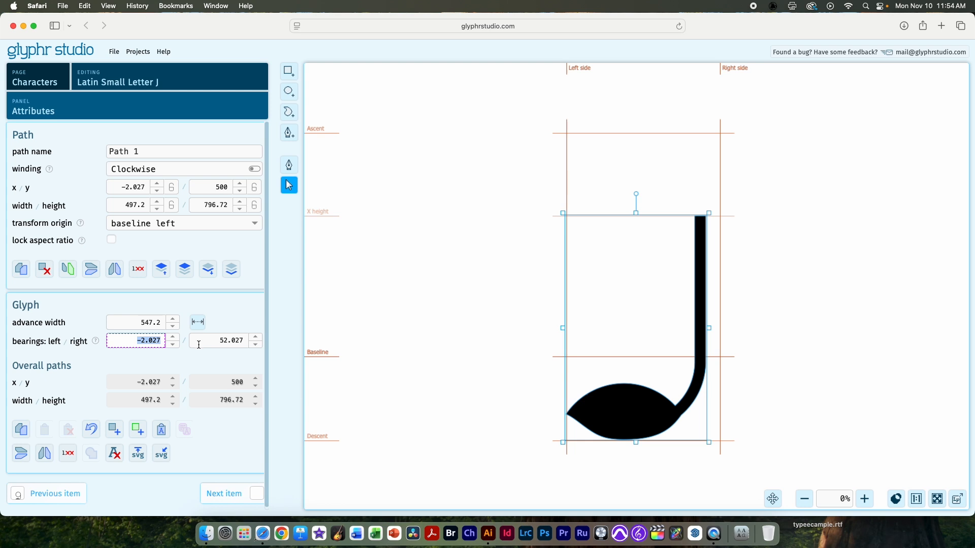
{"action": "type", "text": "25"}
{"action": "key", "text": "Tab"}
{"action": "type", "text": "25"}
{"action": "key", "text": "Return"}
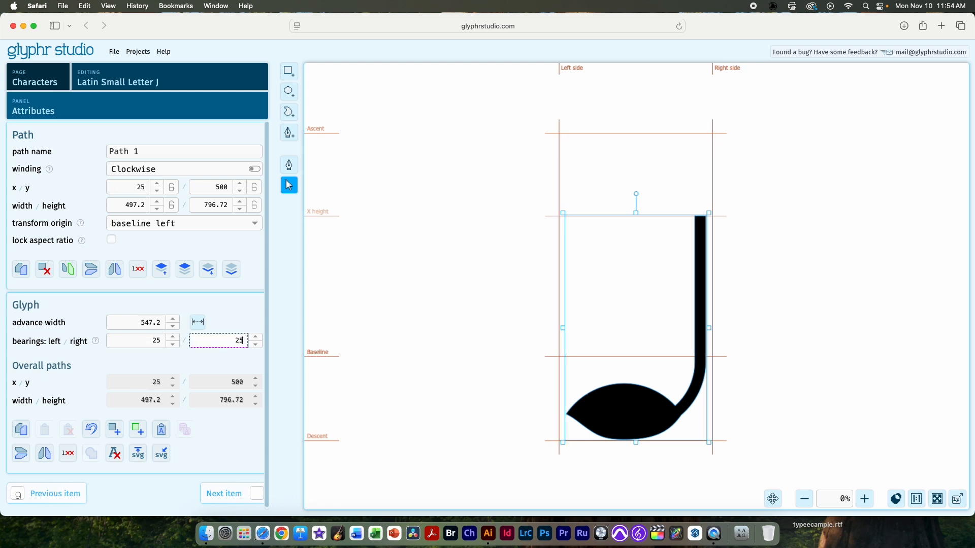
Switch to Illustrator and select the leaf-style h in the enlarged row.
{"action": "left_click", "coordinate": [162, 76]}
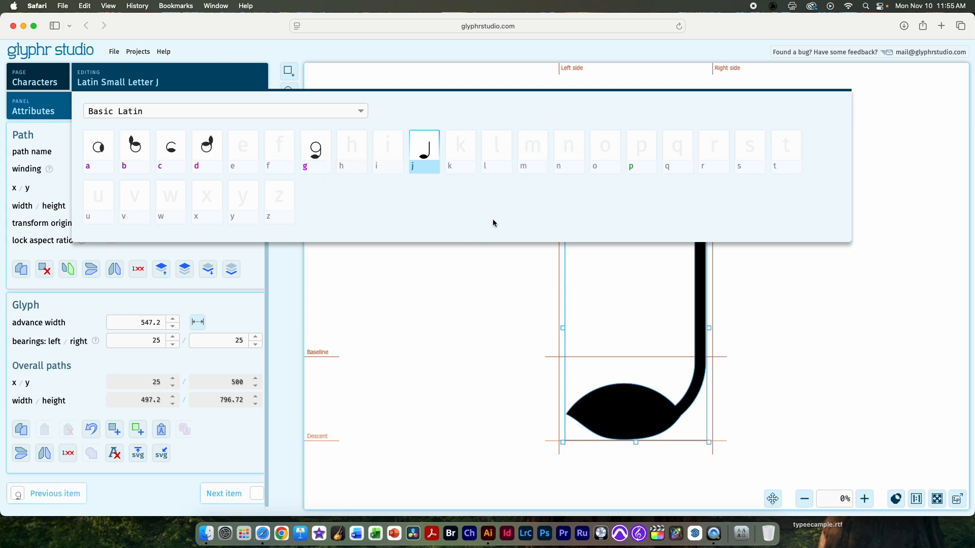
{"action": "left_click", "coordinate": [542, 298]}
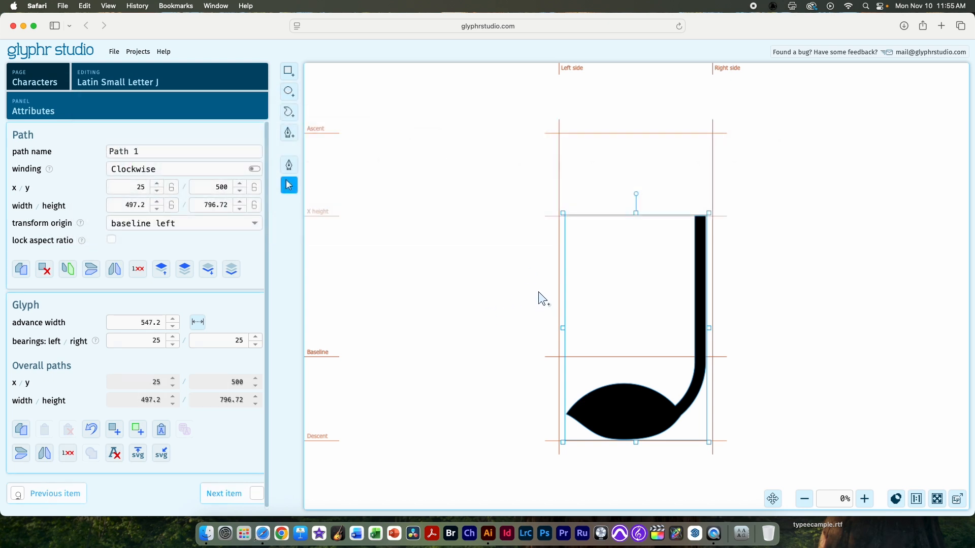
{"action": "left_click", "coordinate": [173, 80]}
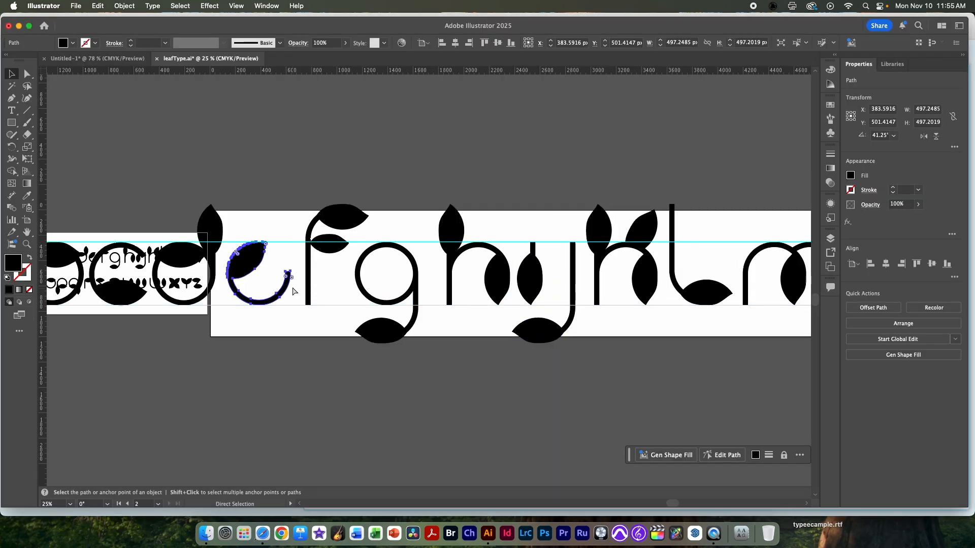
{"action": "left_click", "coordinate": [452, 278]}
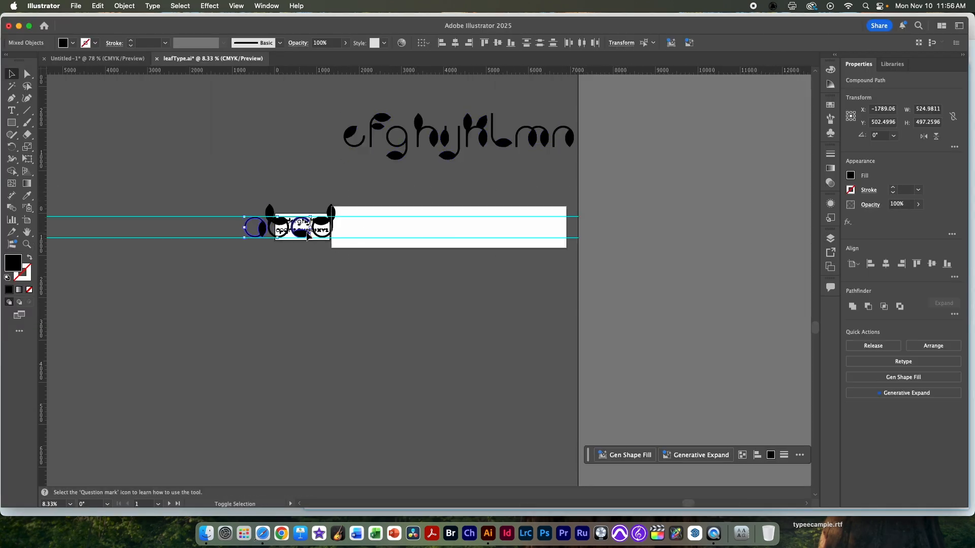
Clear the enlarged letters a to d from the guides, and scale the second row starting with o to fit the x-height and baseline guides.
{"action": "left_click_drag", "start_coordinate": [307, 236], "coordinate": [276, 158]}
{"action": "left_click_drag", "start_coordinate": [327, 253], "coordinate": [274, 229]}
{"action": "left_click_drag", "start_coordinate": [329, 233], "coordinate": [472, 254]}
{"action": "scroll", "coordinate": [423, 234], "scroll_direction": "up", "scroll_amount": 3}
{"action": "left_click_drag", "start_coordinate": [551, 239], "coordinate": [550, 244]}
{"action": "left_click_drag", "start_coordinate": [517, 283], "coordinate": [518, 280]}
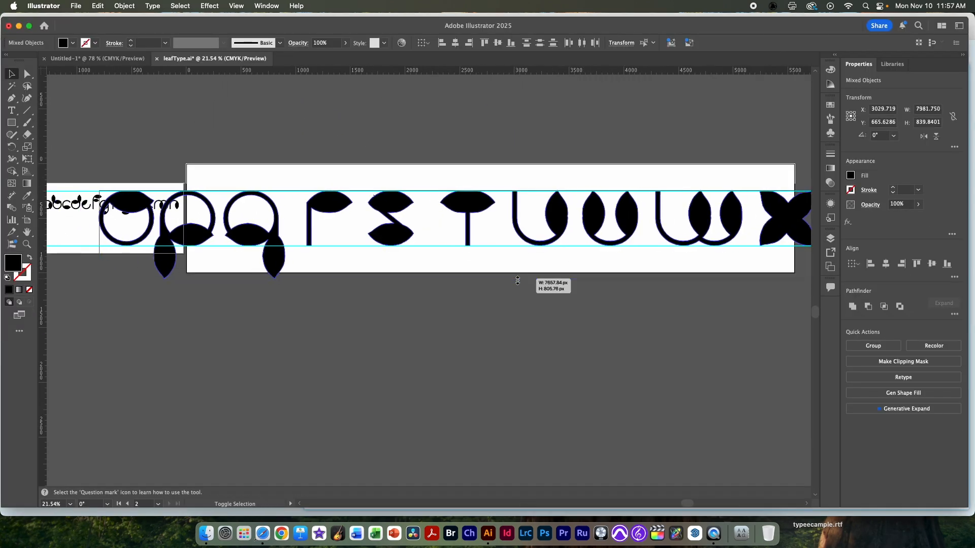
Select the enlarged second-row letters one at a time in Illustrator to copy them into their matching glyphs.
{"action": "scroll", "coordinate": [518, 279], "scroll_direction": "left", "scroll_amount": 3}
{"action": "left_click", "coordinate": [257, 233]}
{"action": "left_click", "coordinate": [305, 224]}
{"action": "scroll", "coordinate": [305, 228], "scroll_direction": "left", "scroll_amount": 2}
{"action": "left_click", "coordinate": [323, 259]}
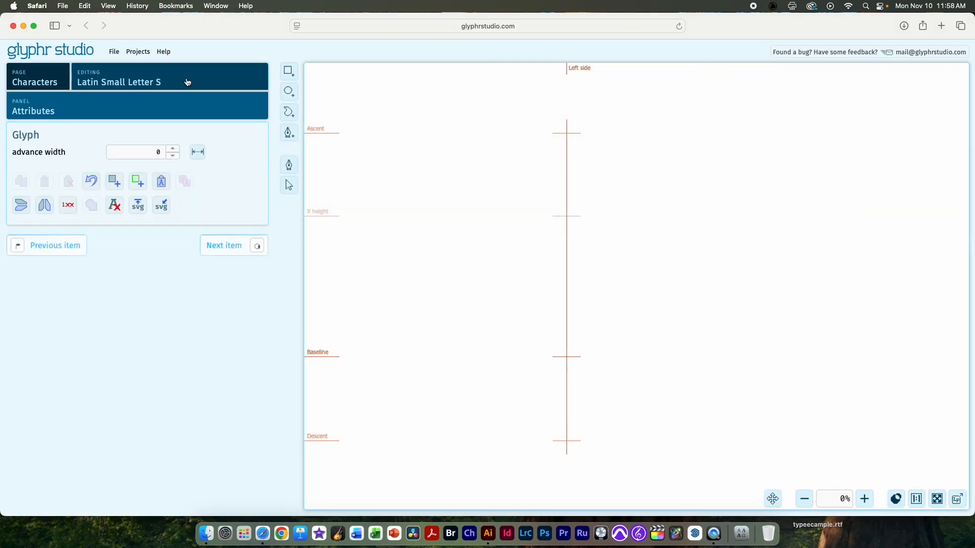
Paste the copied leaf-style letters into their remaining glyphs from s to z, and open the project overview.
{"action": "key", "text": "super+v"}
{"action": "key", "text": "super+v"}
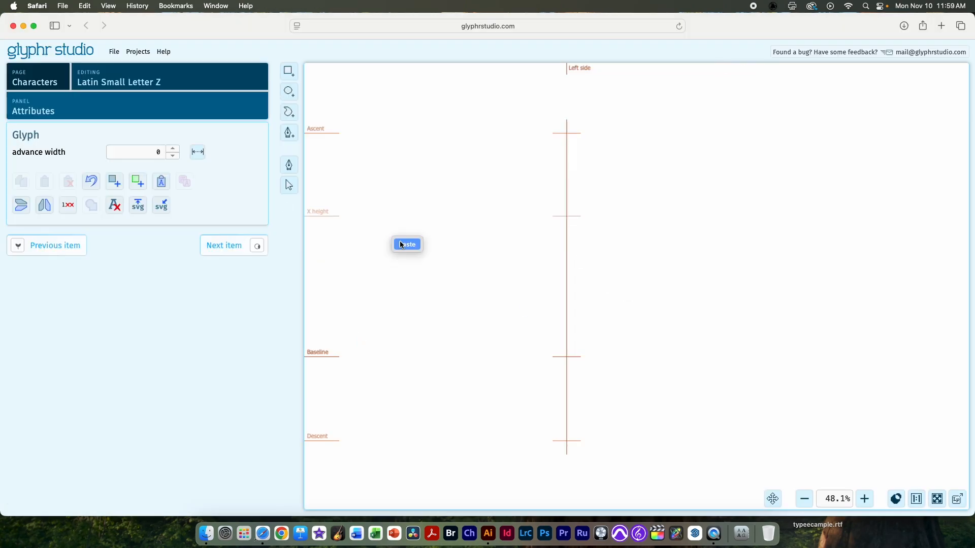
{"action": "left_click", "coordinate": [400, 244]}
{"action": "left_click", "coordinate": [35, 78]}
{"action": "left_click", "coordinate": [61, 104]}
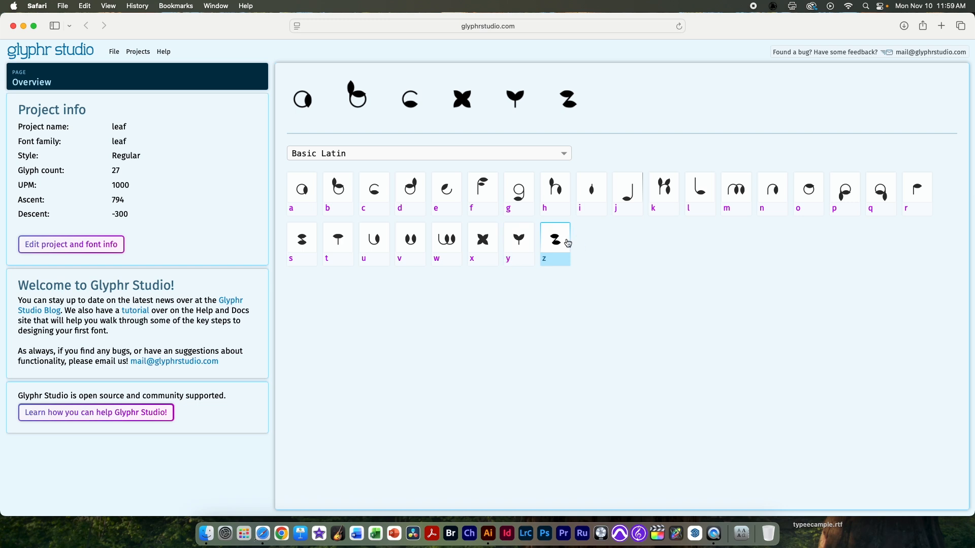
Switch to Illustrator, undo the separate moves of y and z, and place both letters together below the guide row.
{"action": "key", "text": "super+Tab"}
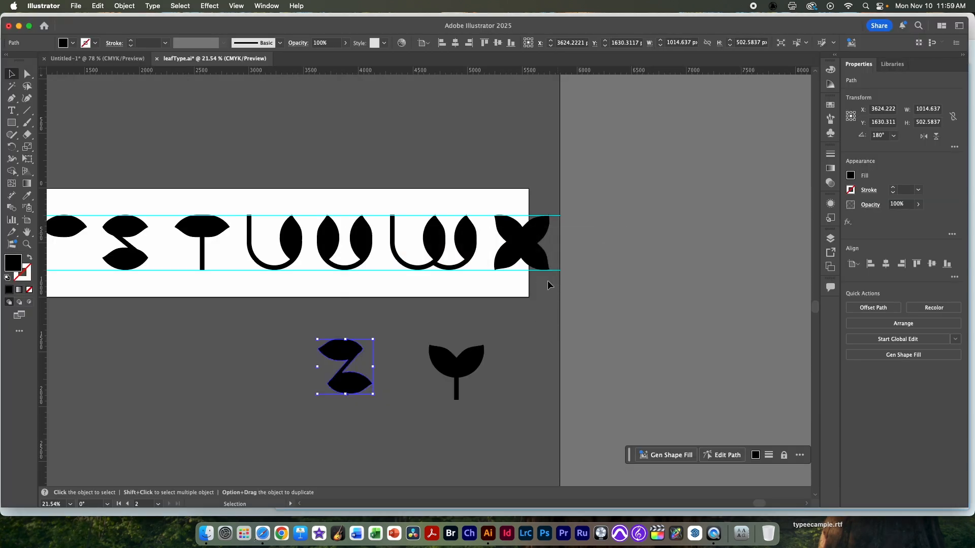
{"action": "key", "text": "super+z"}
{"action": "key", "text": "super+z"}
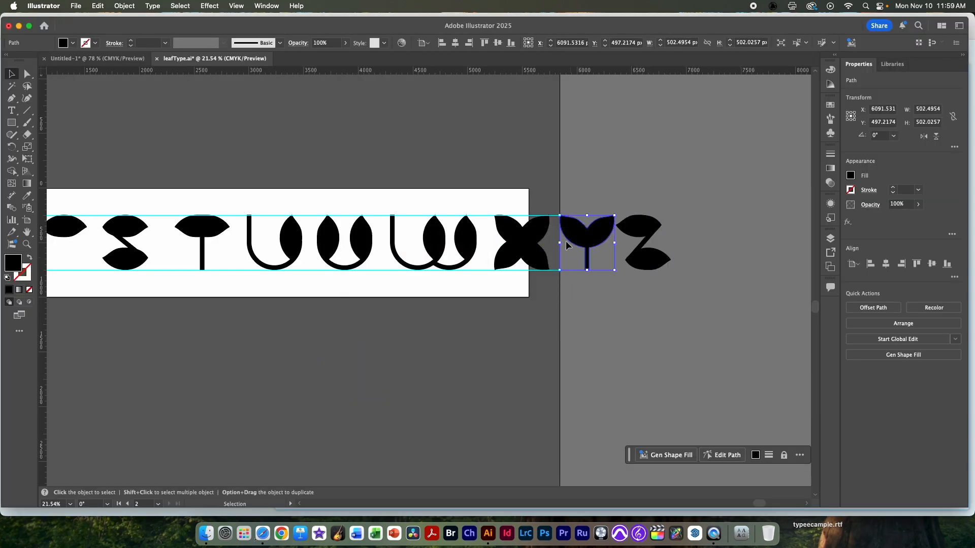
{"action": "key", "text": "super+minus"}
{"action": "key", "text": "super+minus"}
{"action": "key", "text": "super+minus"}
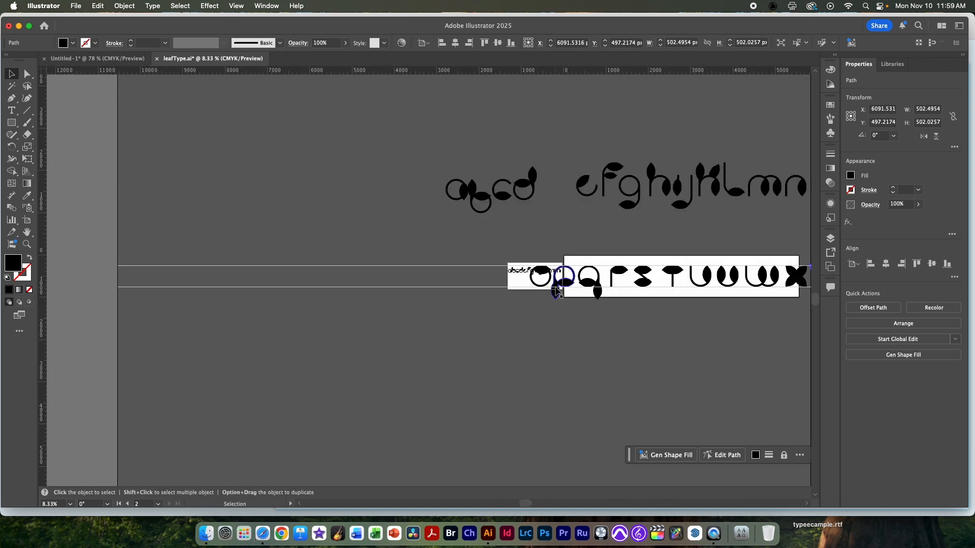
{"action": "left_click_drag", "start_coordinate": [555, 291], "coordinate": [179, 259]}
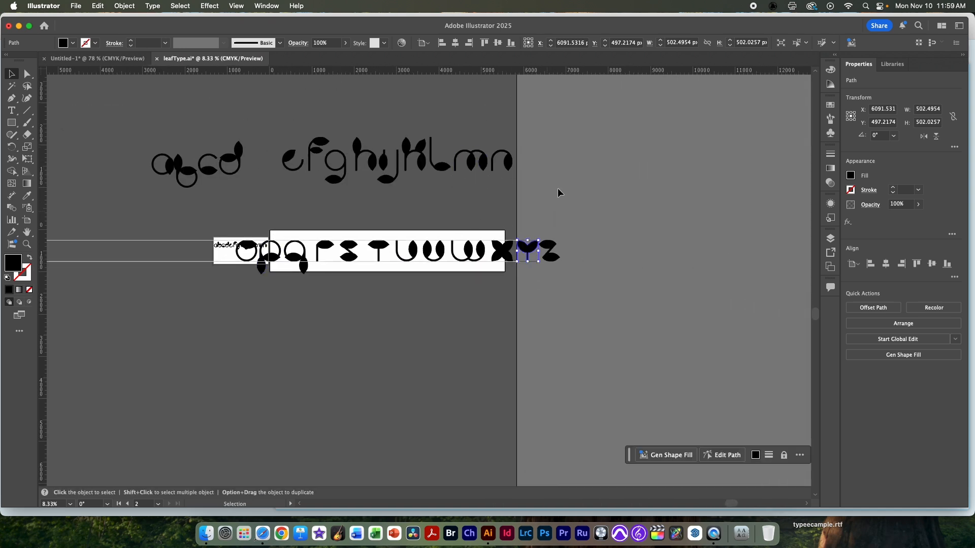
{"action": "key", "text": "super+minus"}
{"action": "key", "text": "super+minus"}
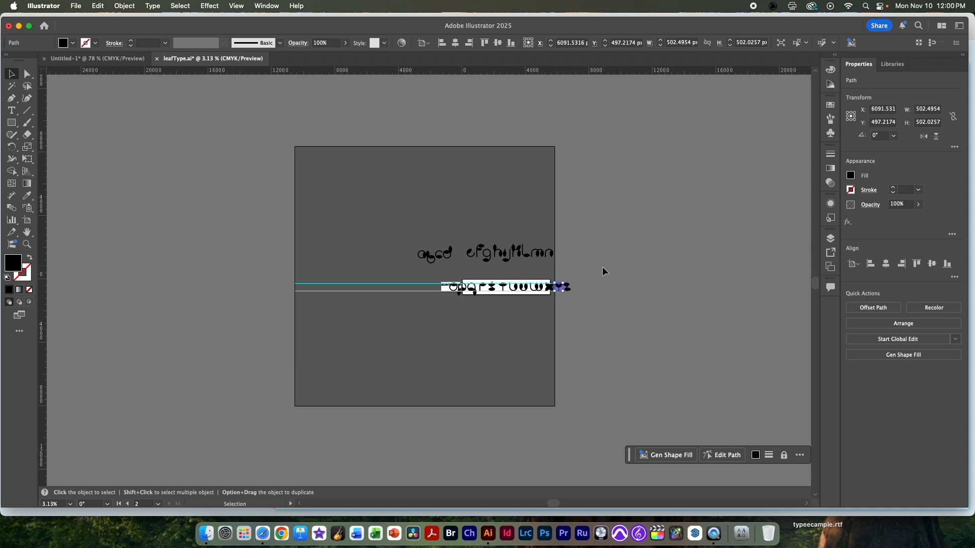
{"action": "scroll", "coordinate": [562, 285], "scroll_direction": "up", "scroll_amount": 5}
{"action": "left_click_drag", "start_coordinate": [650, 236], "coordinate": [461, 336]}
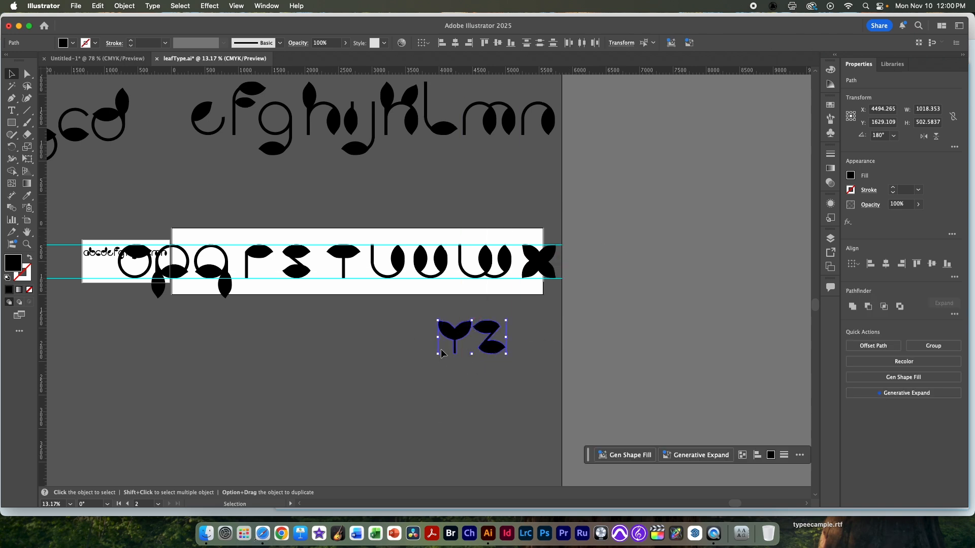
Switch back to Glyphr Studio and open the live preview to check the font on "the five boxing wizards jump quickly".
{"action": "key", "text": "super+Tab"}
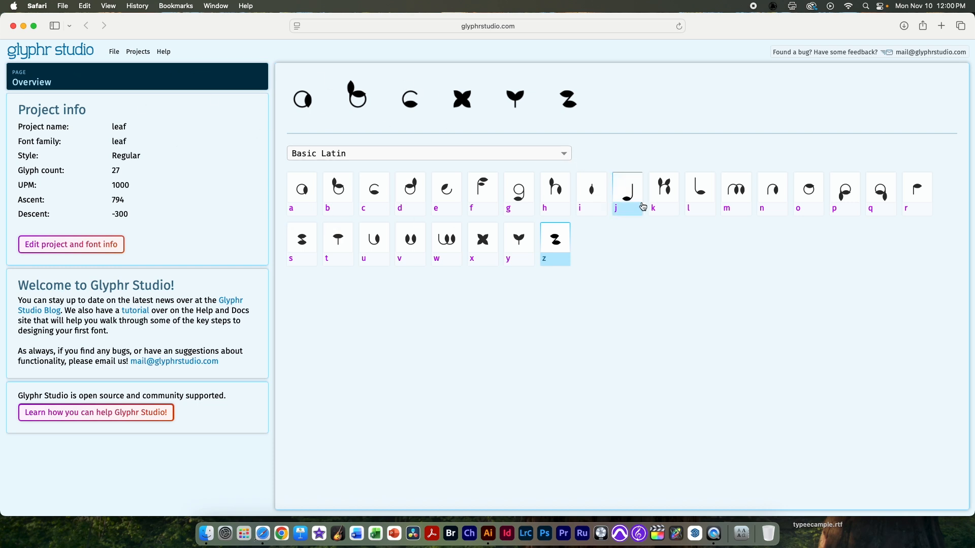
{"action": "left_click", "coordinate": [66, 82]}
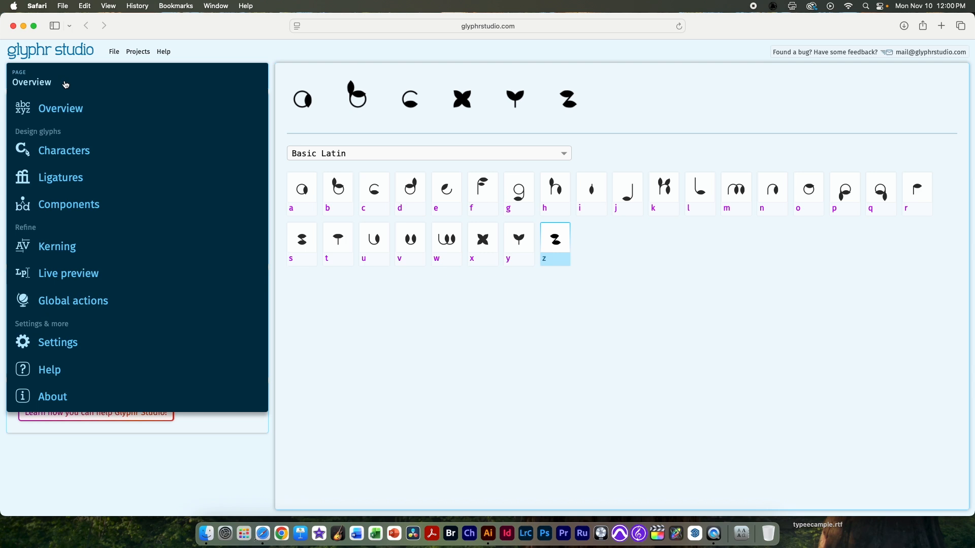
{"action": "left_click", "coordinate": [100, 277]}
{"action": "mouse_move", "coordinate": [144, 131]}
{"action": "left_mouse_down"}
{"action": "mouse_move", "coordinate": [112, 120]}
{"action": "mouse_move", "coordinate": [160, 127]}
{"action": "left_mouse_up"}
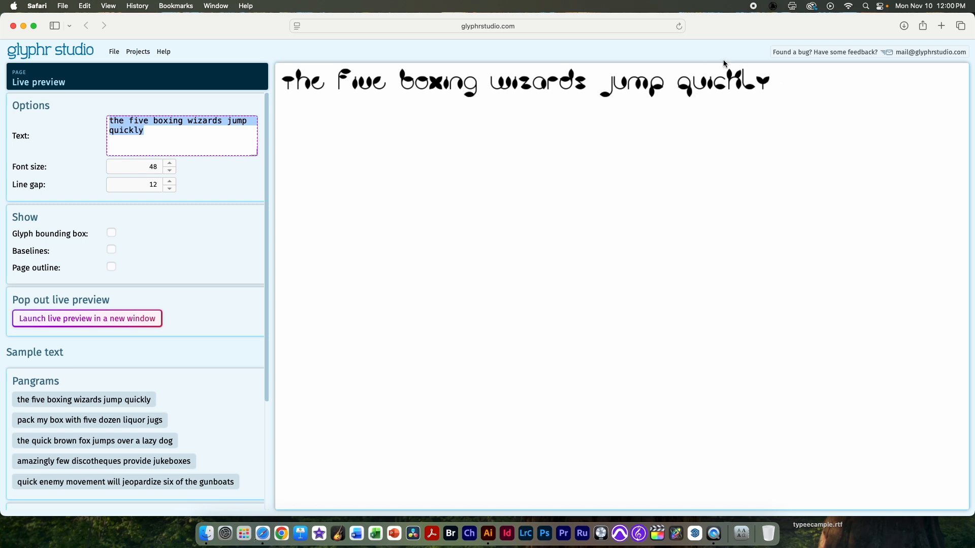
{"action": "left_click", "coordinate": [162, 140]}
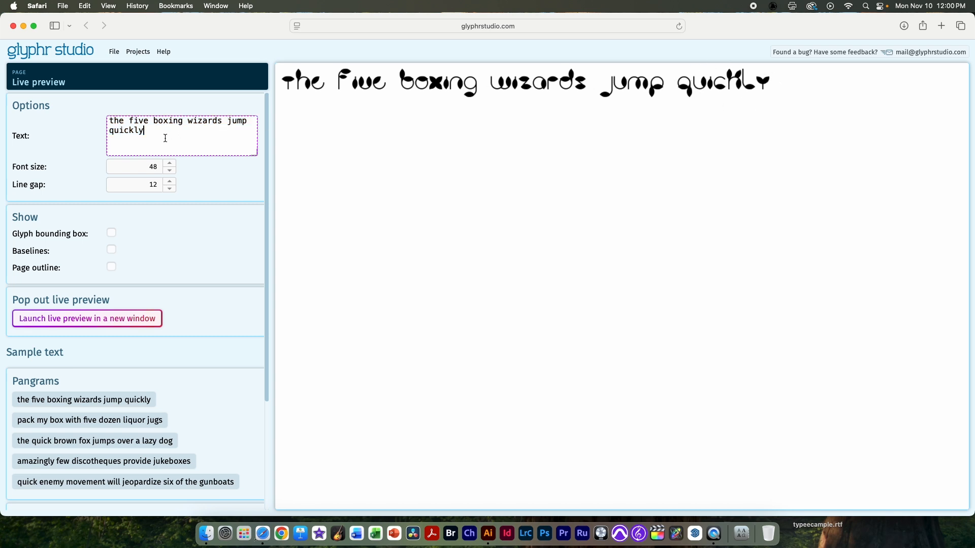
Add the line "the quick brown fox jumps over the lazy dog" to the live preview text.
{"action": "key", "text": "Return"}
{"action": "type", "text": "q"}
{"action": "key", "text": "BackSpace"}
{"action": "type", "text": "the quick brown fox jumps over the la"}
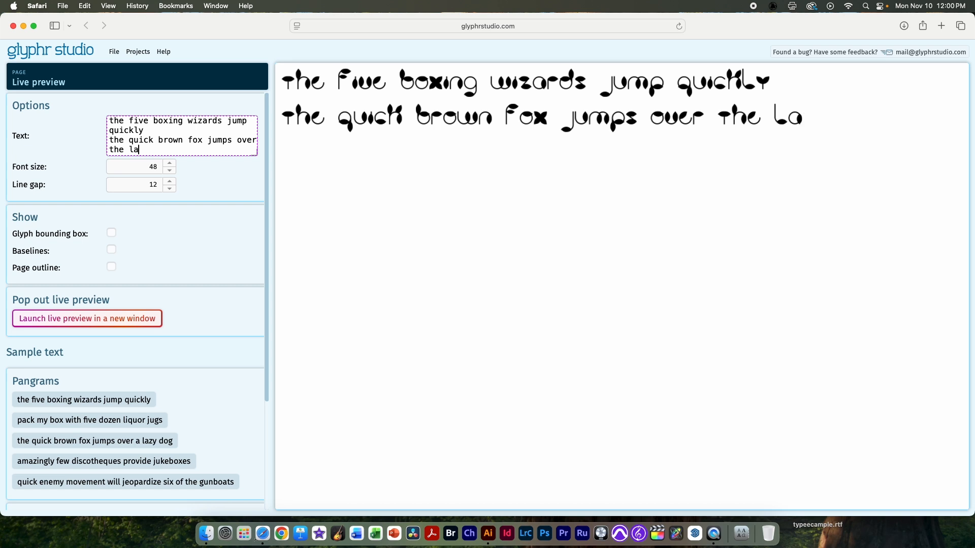
{"action": "type", "text": "zy dong"}
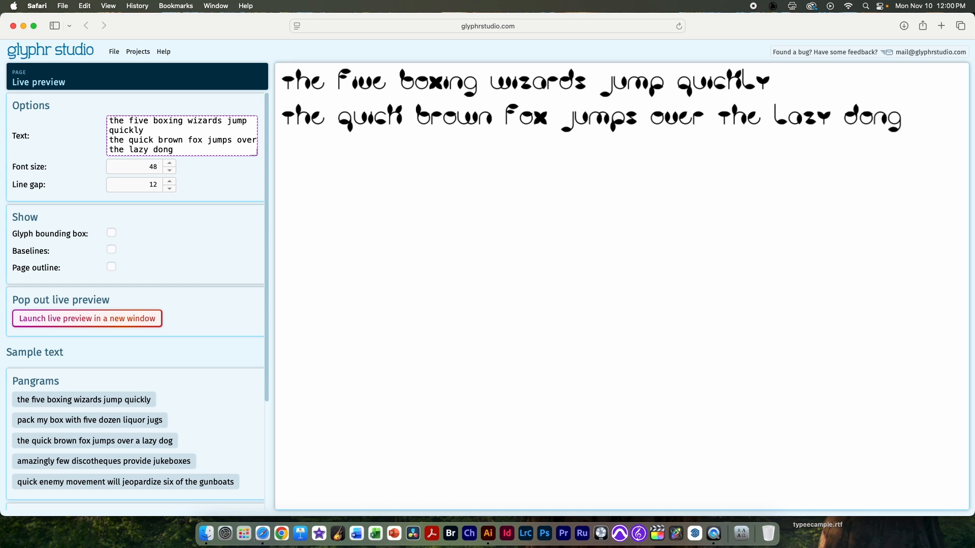
{"action": "key", "text": "BackSpace"}
{"action": "key", "text": "BackSpace"}
{"action": "type", "text": "g"}
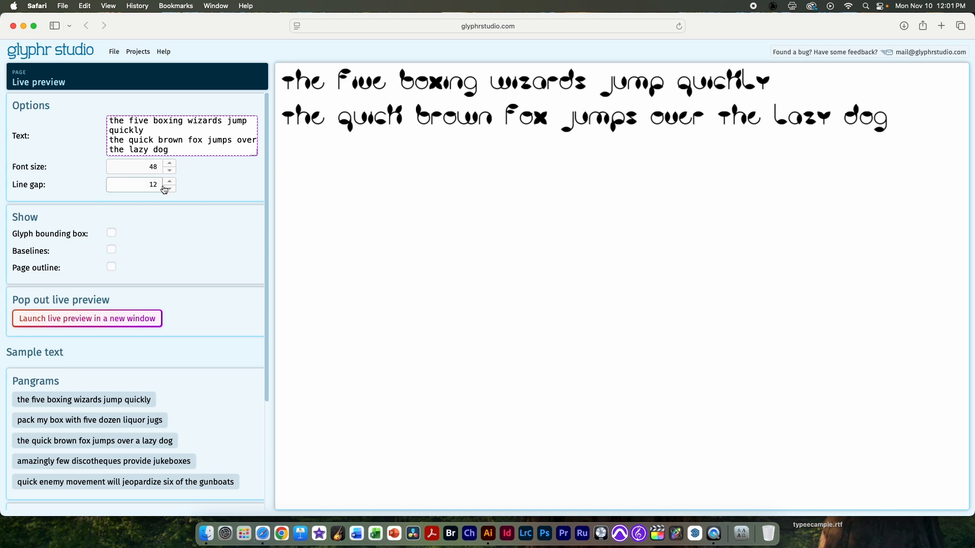
Start a new kern group with f as the left group and the lowercase alphabet a to z as the right group.
{"action": "left_click", "coordinate": [92, 81]}
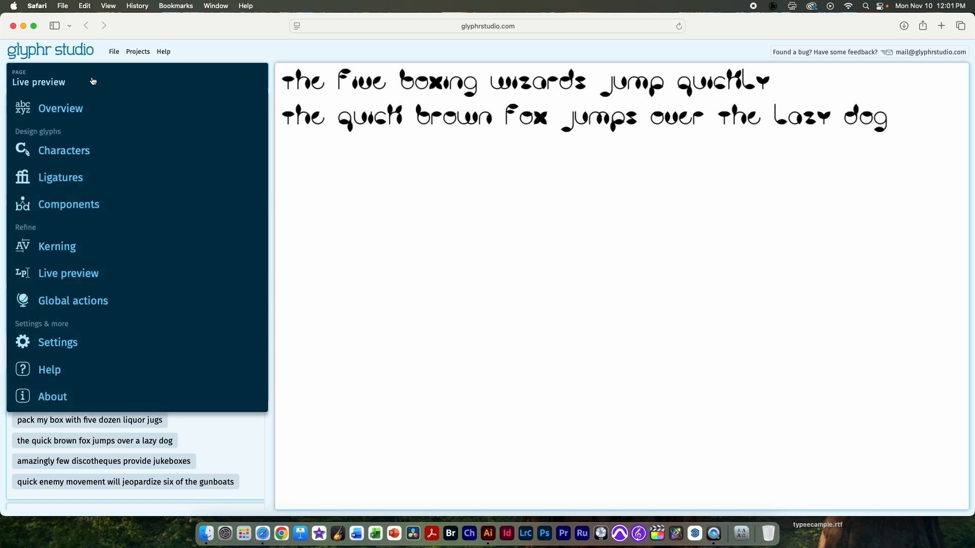
{"action": "left_click", "coordinate": [72, 251]}
{"action": "left_click", "coordinate": [321, 298]}
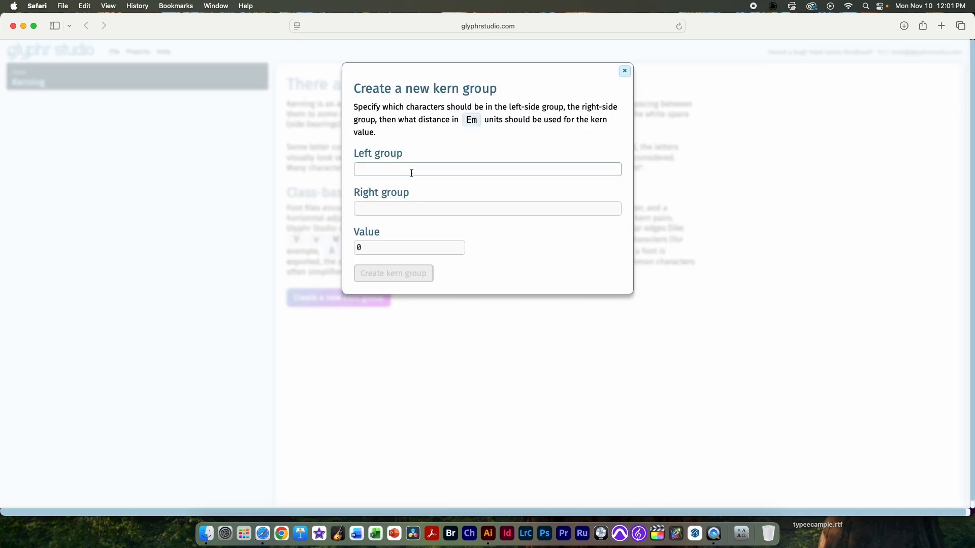
{"action": "left_click", "coordinate": [411, 173]}
{"action": "type", "text": "f"}
{"action": "left_click", "coordinate": [390, 209]}
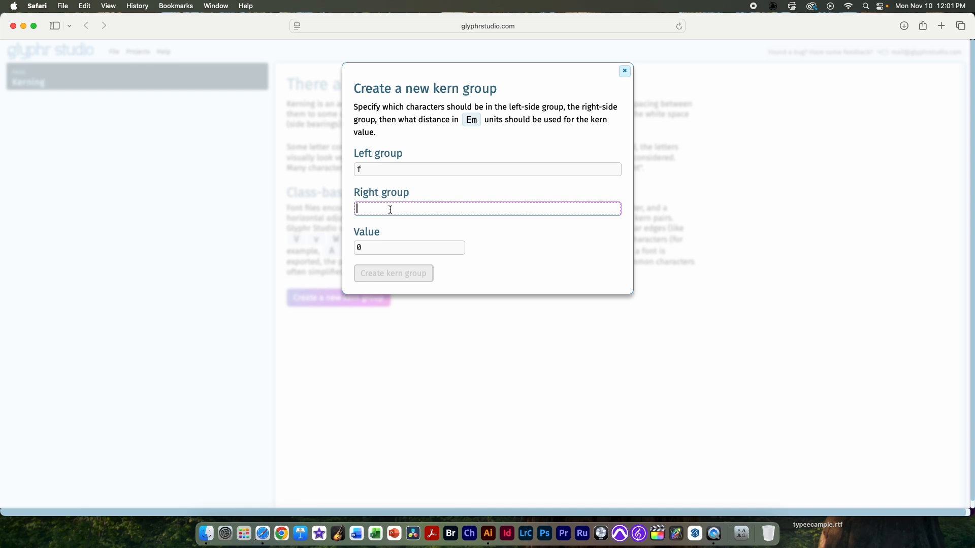
{"action": "type", "text": "abcdefghijklmnopqrstuvwxyz"}
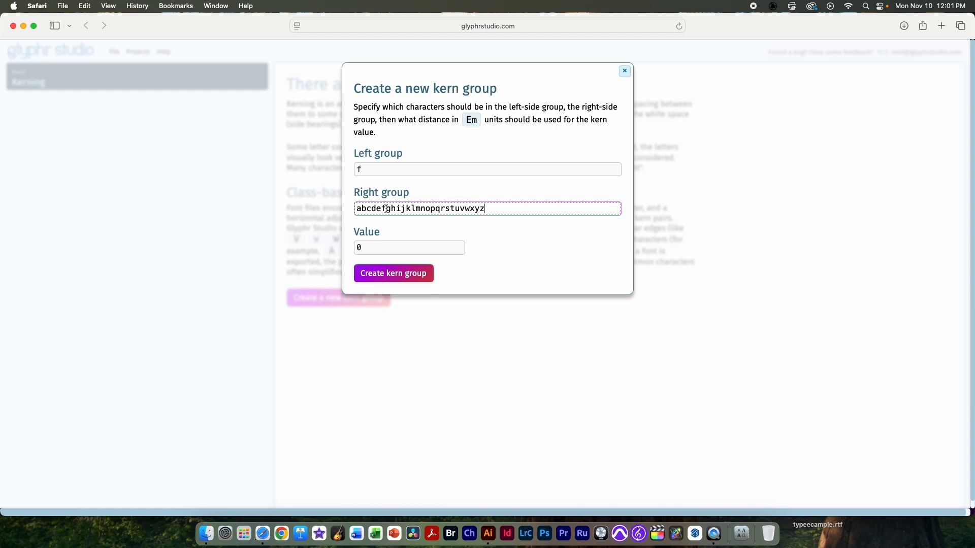
Remove f, h, l and k from the right group and create the kern group.
{"action": "left_click_drag", "start_coordinate": [381, 209], "coordinate": [387, 209]}
{"action": "key", "text": "BackSpace"}
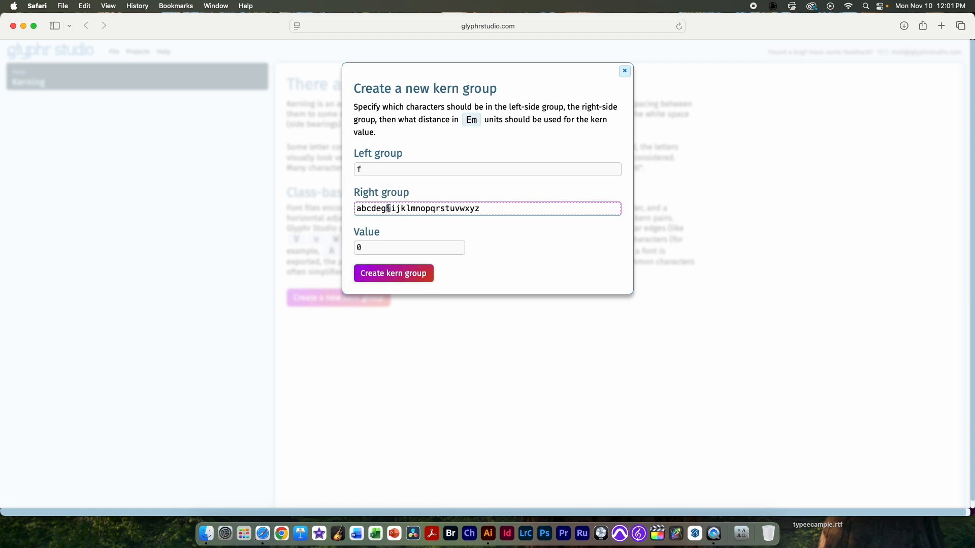
{"action": "key", "text": "BackSpace"}
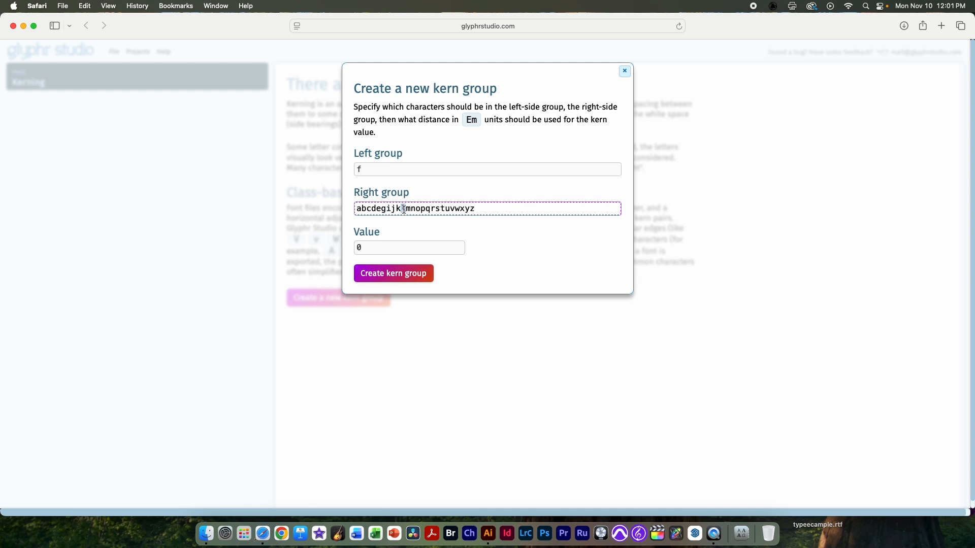
{"action": "key", "text": "BackSpace"}
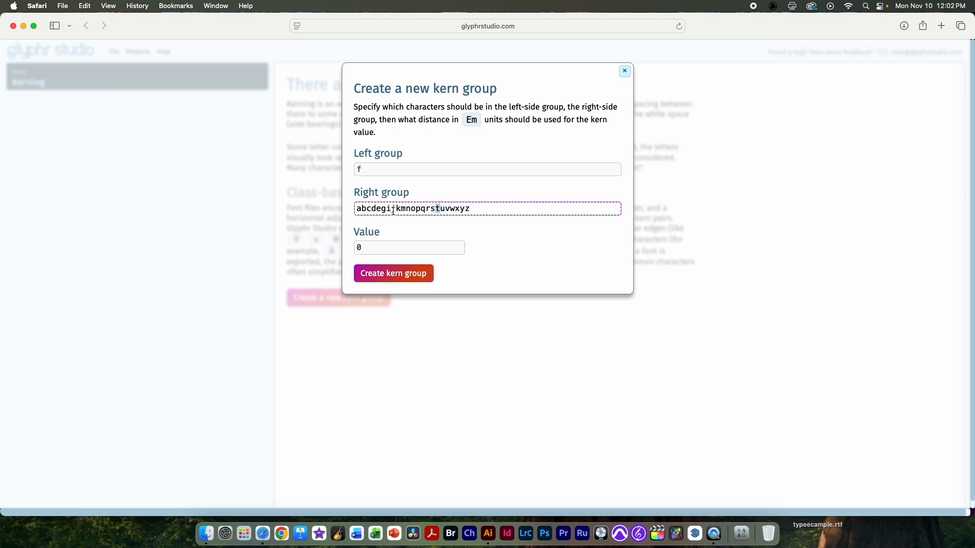
{"action": "left_click_drag", "start_coordinate": [396, 209], "coordinate": [400, 209]}
{"action": "key", "text": "BackSpace"}
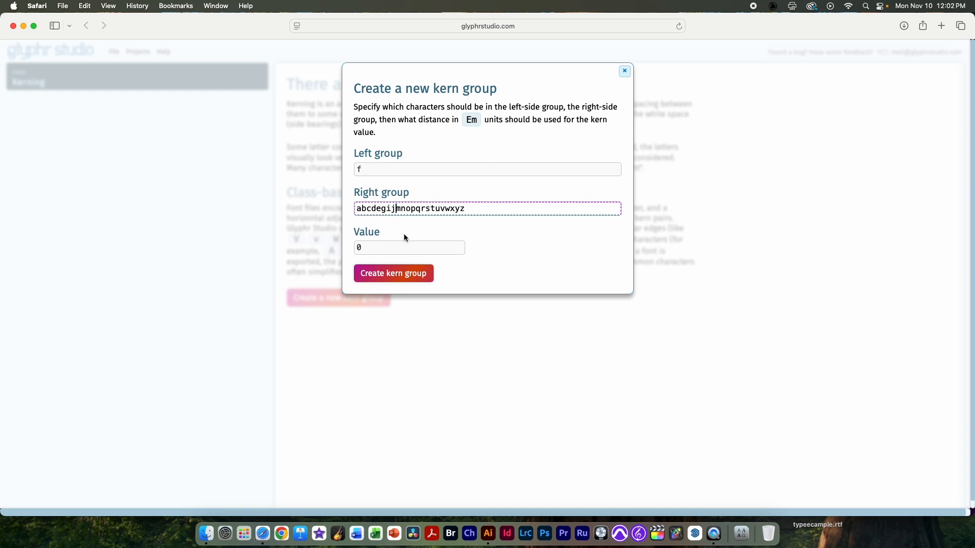
{"action": "left_click", "coordinate": [402, 275]}
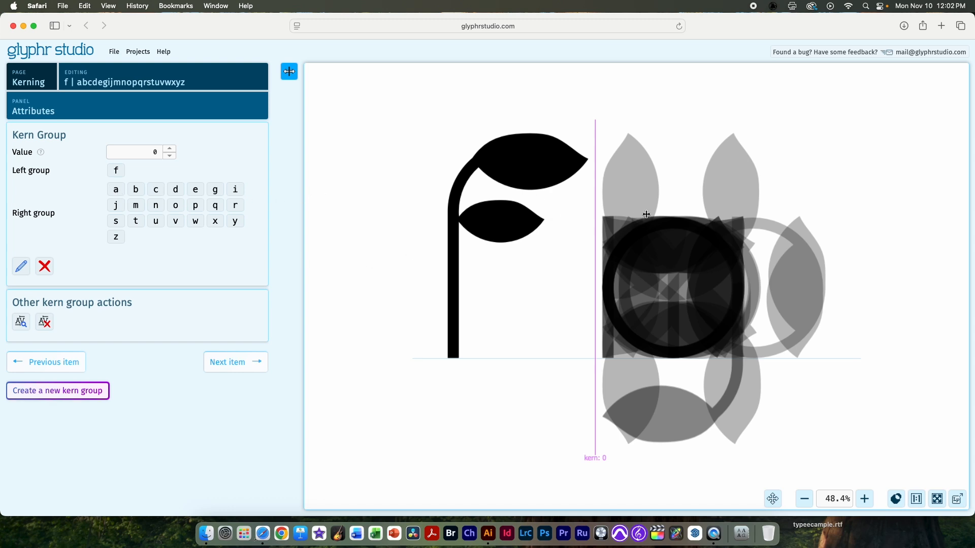
Tighten the f kern group to about -194 and remove b and d from its right group.
{"action": "left_click_drag", "start_coordinate": [684, 309], "coordinate": [626, 314]}
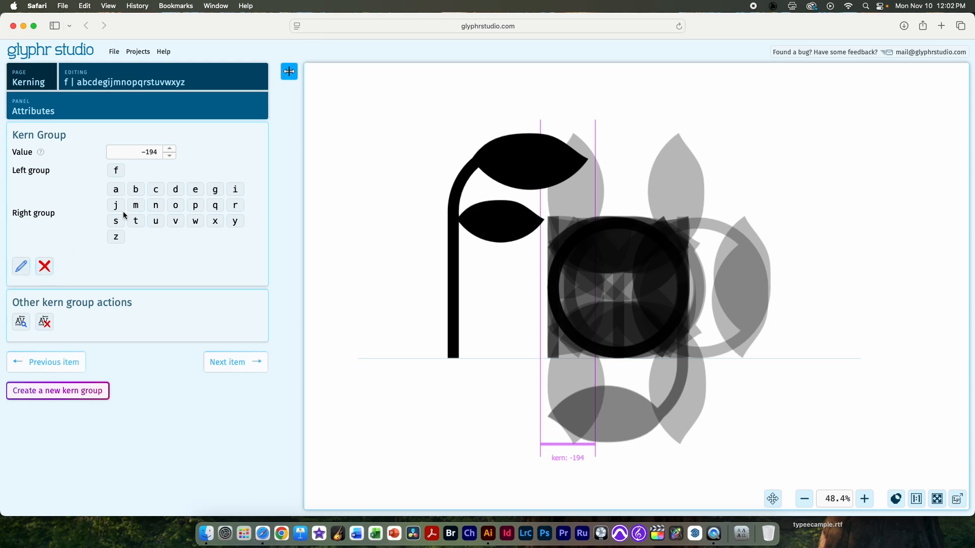
{"action": "left_click", "coordinate": [21, 273]}
{"action": "left_click", "coordinate": [421, 209]}
{"action": "double_click", "coordinate": [421, 210]}
{"action": "left_click", "coordinate": [421, 210]}
{"action": "key", "text": "BackSpace"}
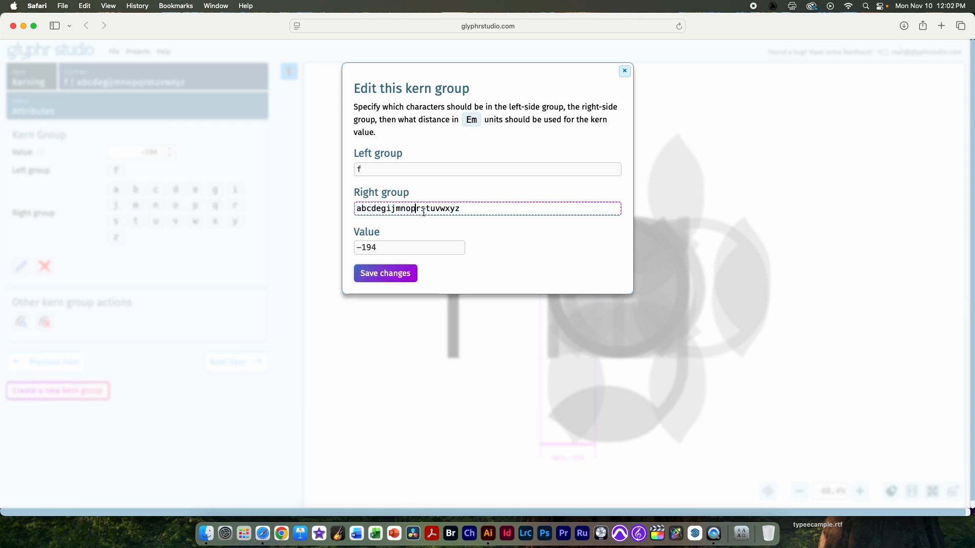
{"action": "type", "text": "q"}
{"action": "left_click", "coordinate": [375, 208]}
{"action": "key", "text": "BackSpace"}
{"action": "left_click", "coordinate": [367, 209]}
{"action": "key", "text": "BackSpace"}
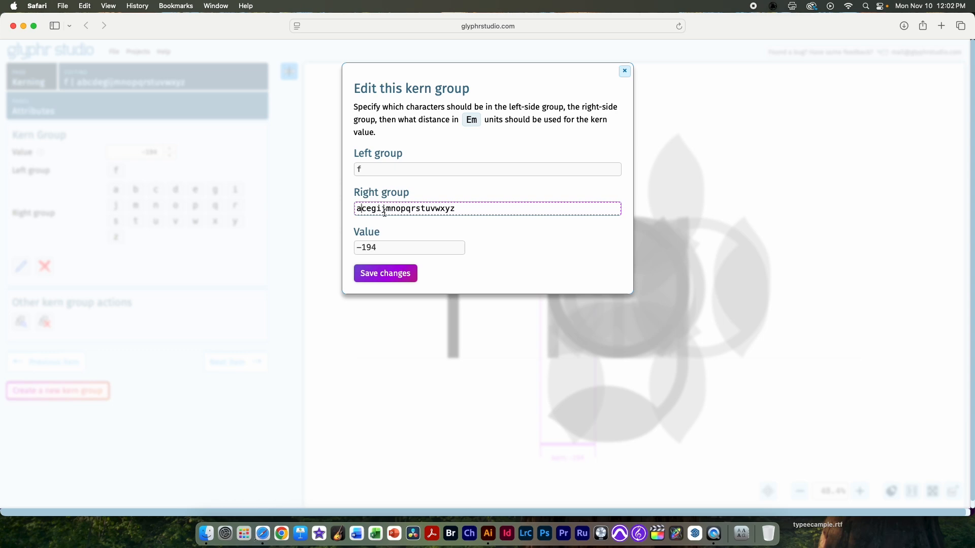
{"action": "left_click", "coordinate": [402, 275]}
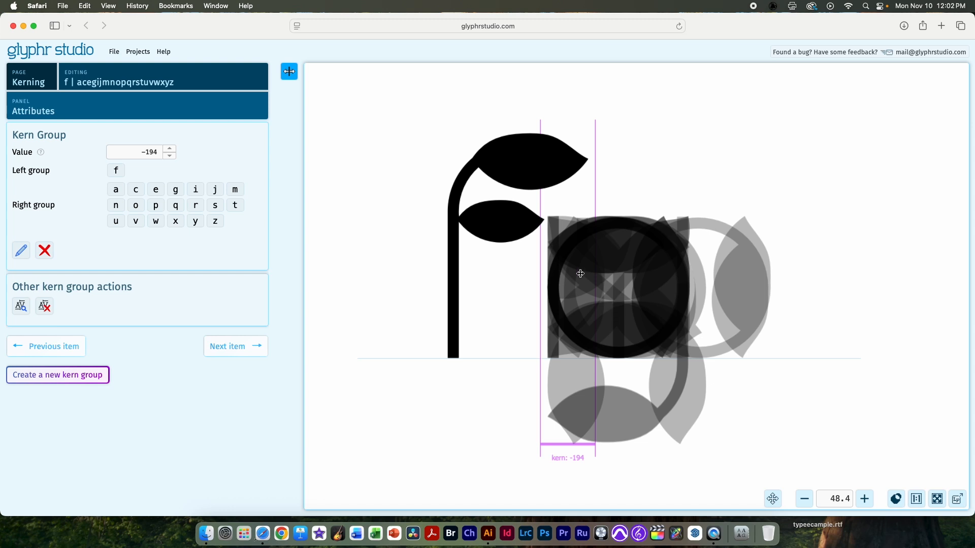
Adjust the f kern group's value to about -186 and check the spacing in the live preview.
{"action": "left_click_drag", "start_coordinate": [570, 253], "coordinate": [573, 253]}
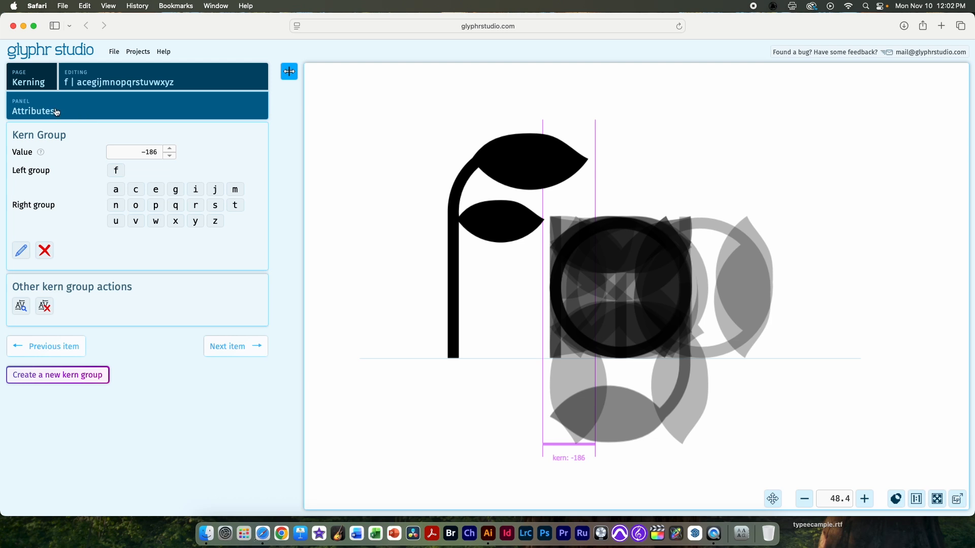
{"action": "left_click", "coordinate": [75, 112]}
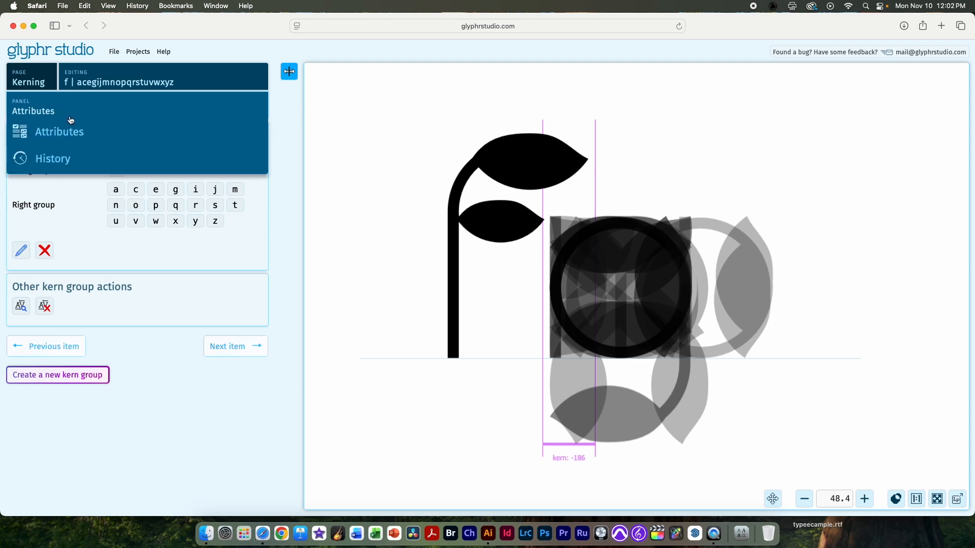
{"action": "left_click", "coordinate": [51, 83]}
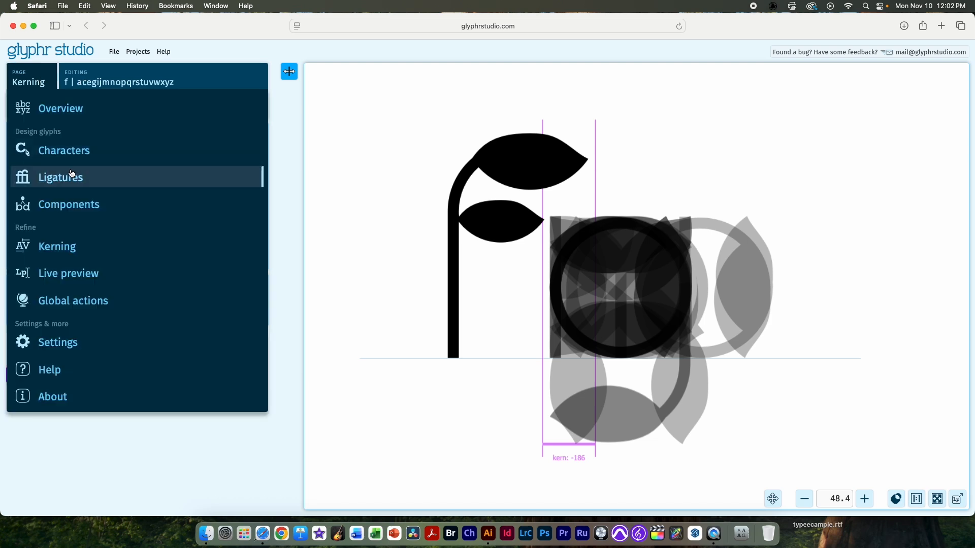
{"action": "left_click", "coordinate": [99, 277]}
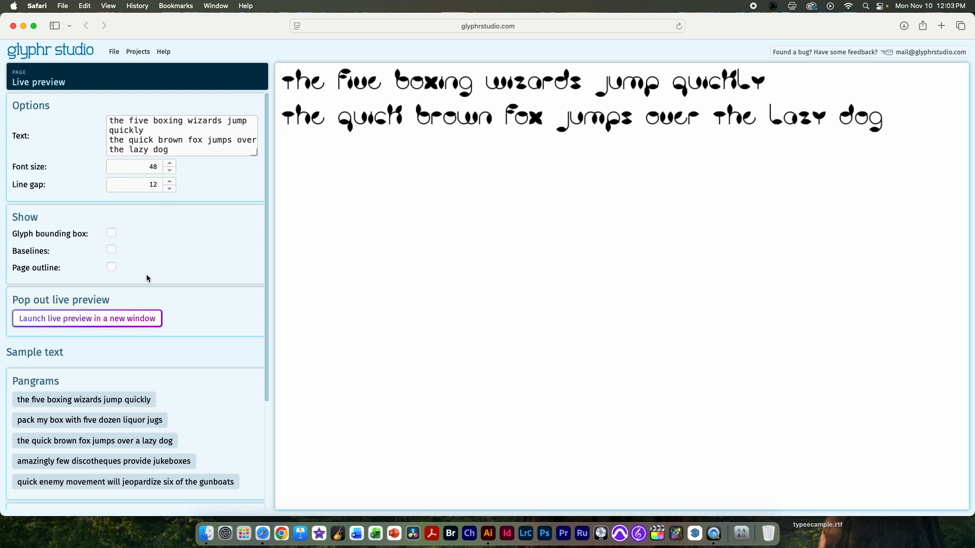
Create a new kern group with l as the left group and y as the right group.
{"action": "left_click", "coordinate": [83, 81]}
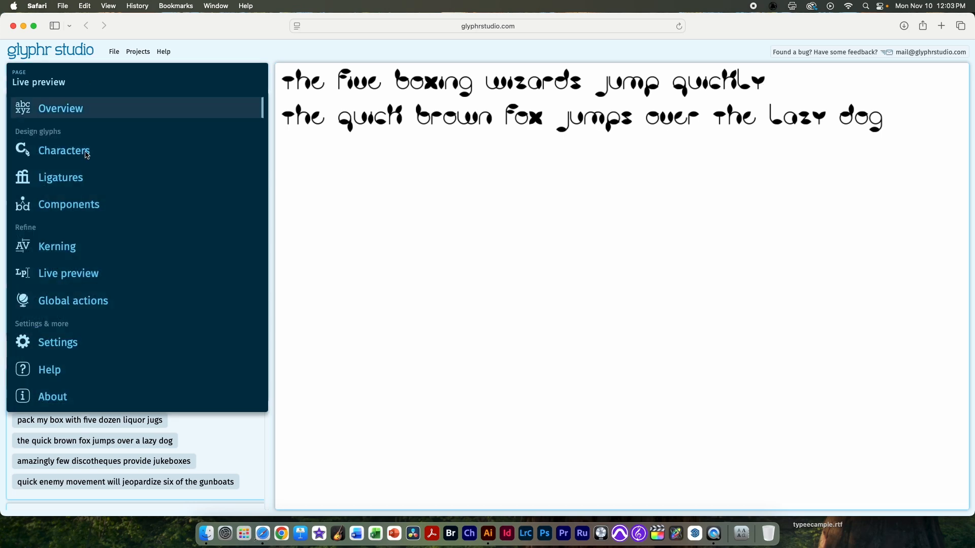
{"action": "left_click", "coordinate": [56, 246]}
{"action": "left_click", "coordinate": [70, 384]}
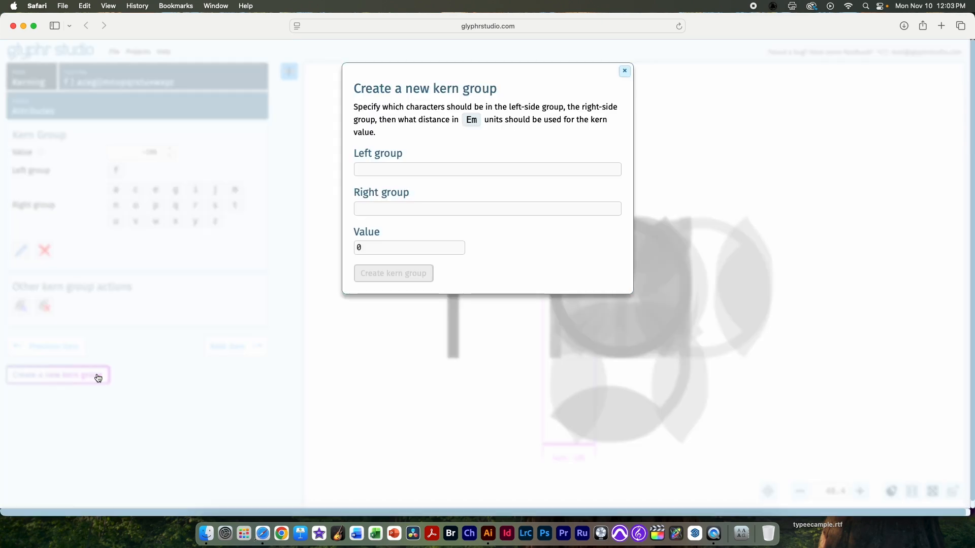
{"action": "left_click", "coordinate": [381, 170]}
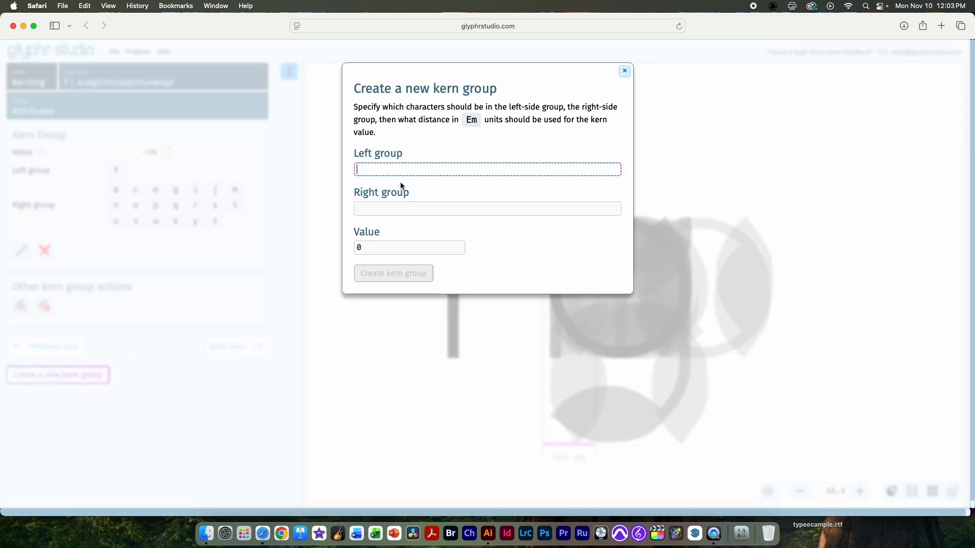
{"action": "type", "text": "l"}
{"action": "left_click", "coordinate": [366, 209]}
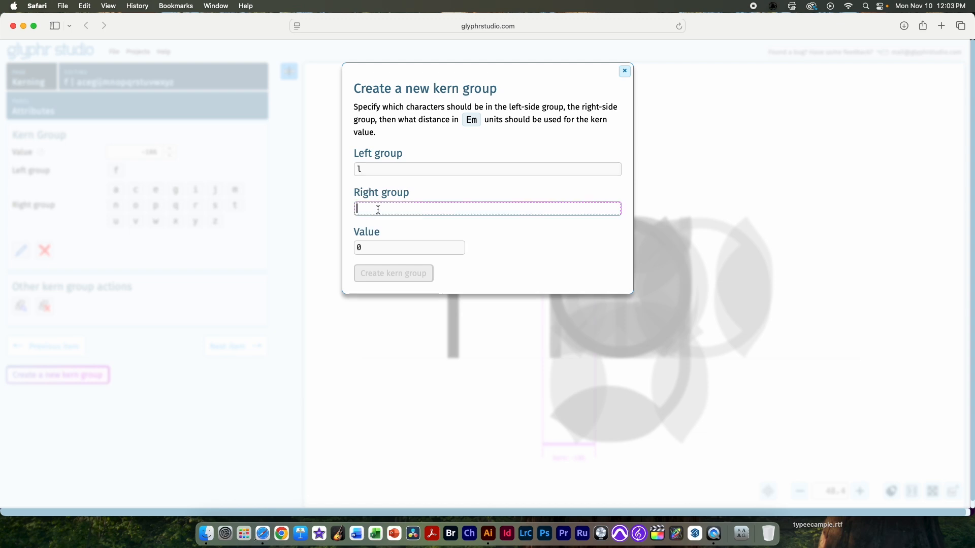
{"action": "type", "text": "y"}
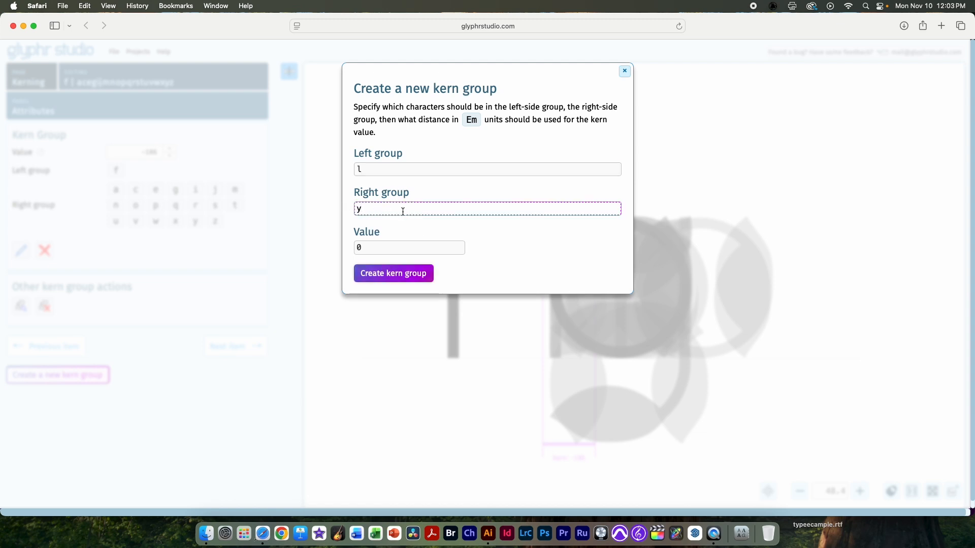
{"action": "left_click", "coordinate": [411, 277]}
Tighten the l and y kern group to about -187 and check the spacing in the live preview.
{"action": "left_click_drag", "start_coordinate": [663, 282], "coordinate": [626, 302]}
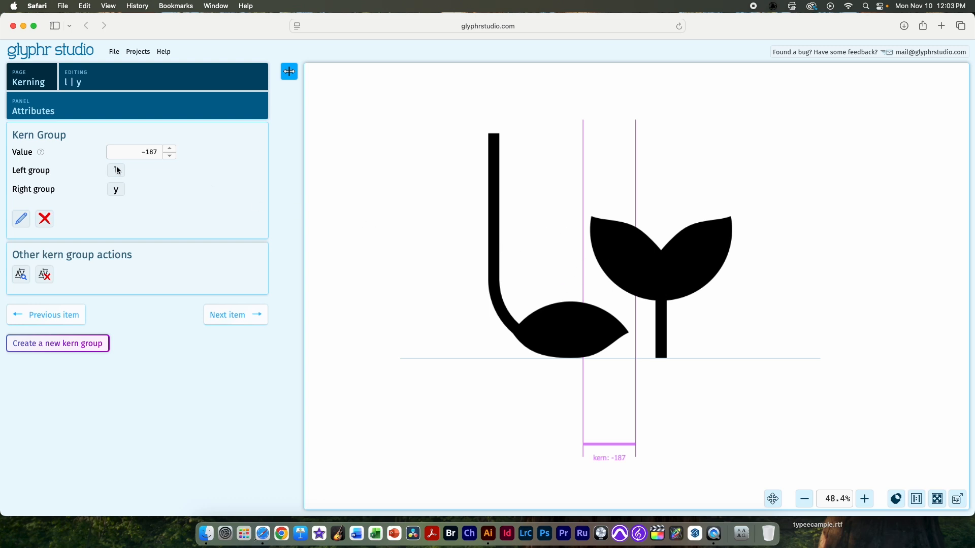
{"action": "left_click", "coordinate": [22, 219]}
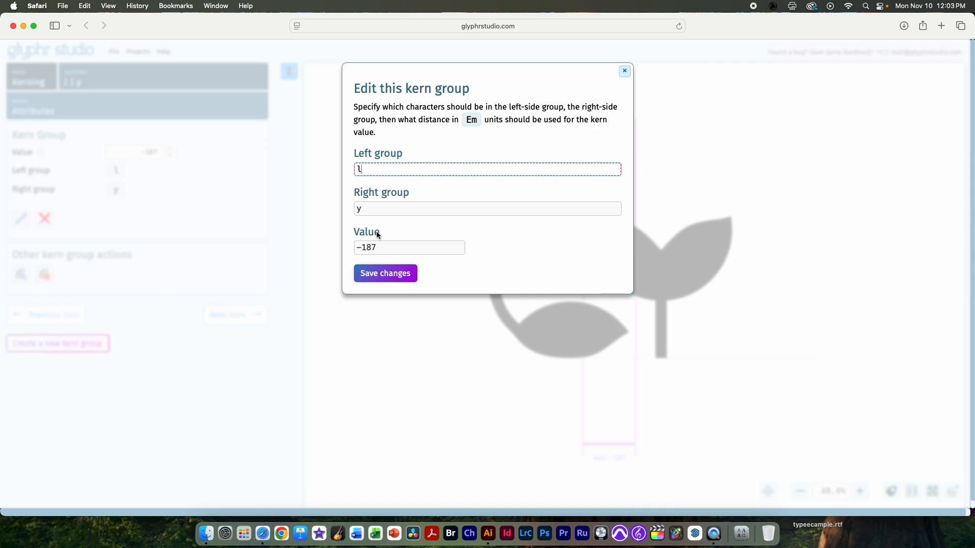
{"action": "left_click", "coordinate": [394, 278]}
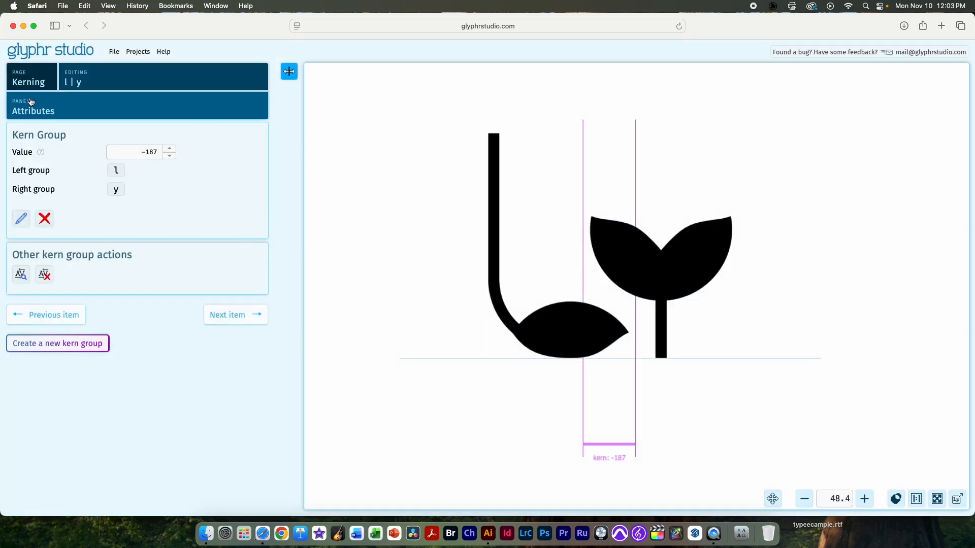
{"action": "left_click", "coordinate": [43, 77]}
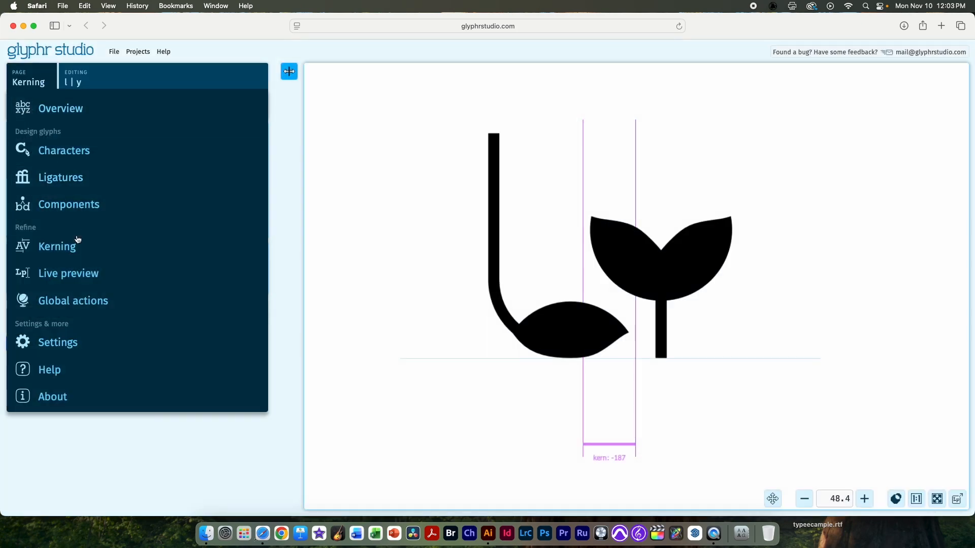
{"action": "left_click", "coordinate": [114, 281]}
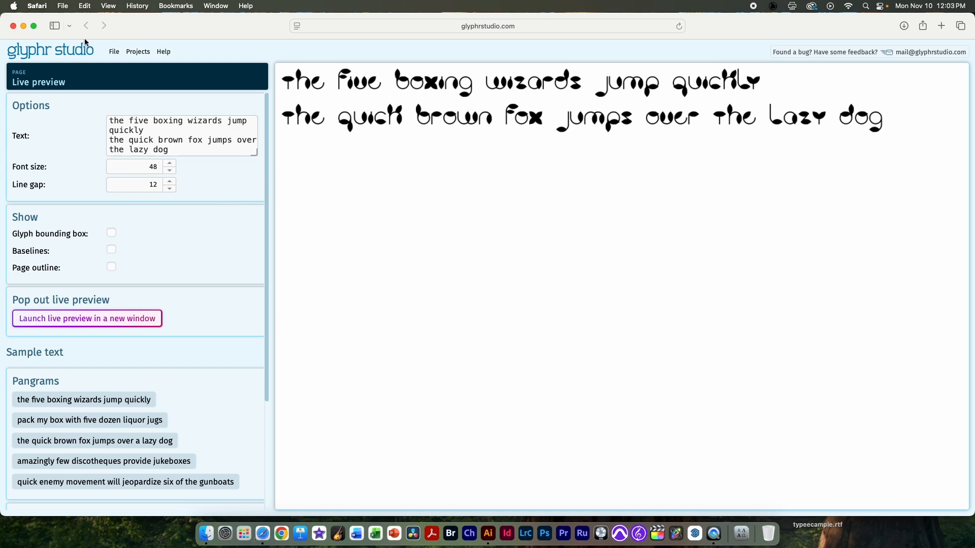
Review the project's character ranges and the font metrics in the settings.
{"action": "left_click", "coordinate": [71, 80]}
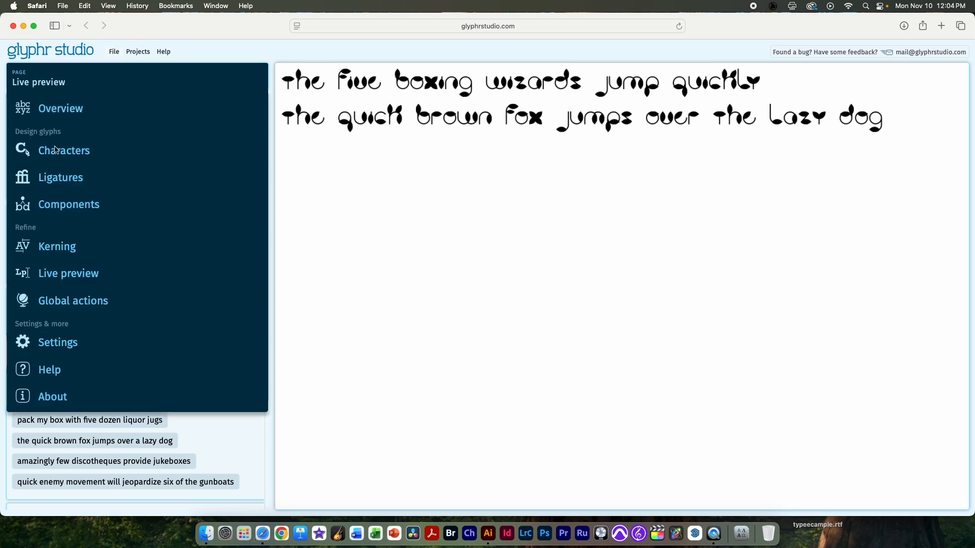
{"action": "left_click", "coordinate": [58, 341]}
{"action": "scroll", "coordinate": [464, 372], "scroll_direction": "down", "scroll_amount": 1}
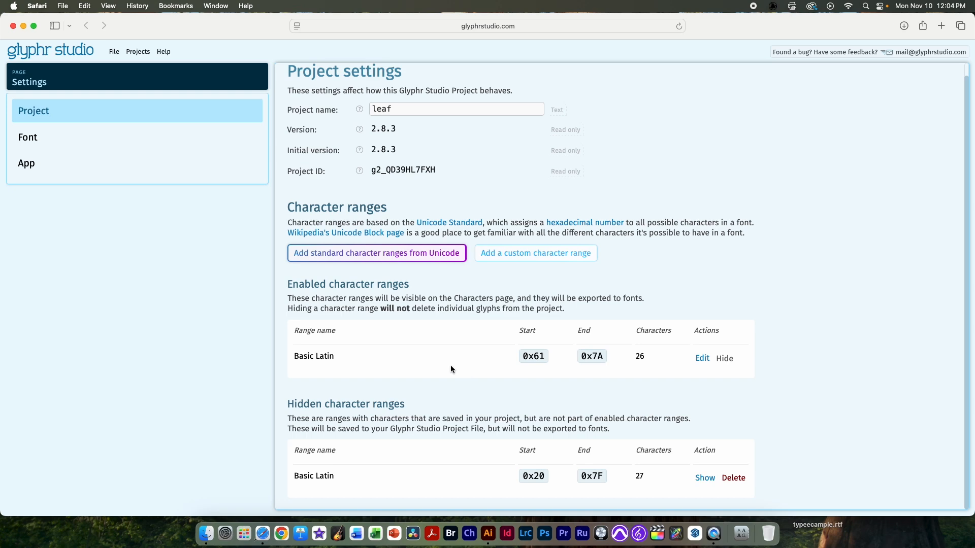
{"action": "left_click", "coordinate": [113, 138]}
{"action": "scroll", "coordinate": [579, 320], "scroll_direction": "down", "scroll_amount": 2}
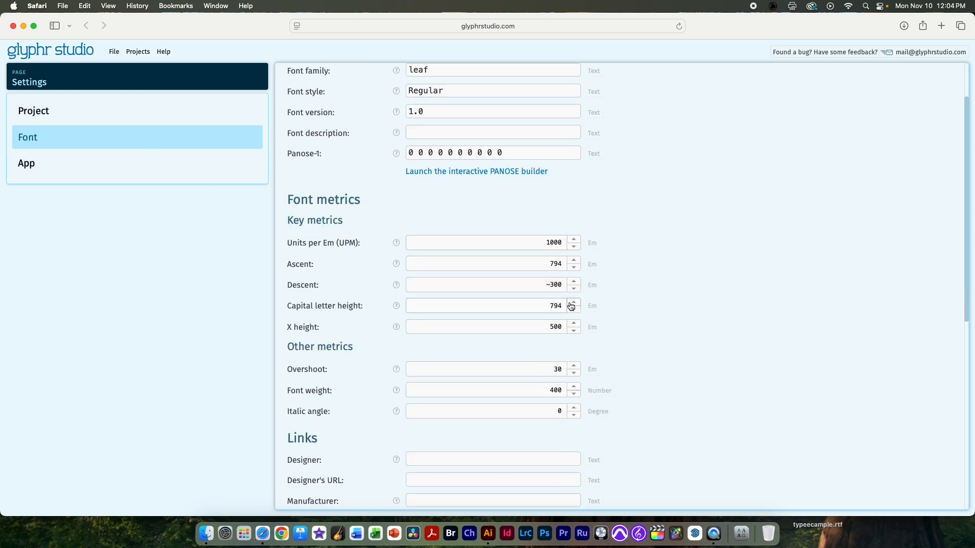
{"action": "left_click", "coordinate": [112, 166]}
{"action": "left_click", "coordinate": [139, 143]}
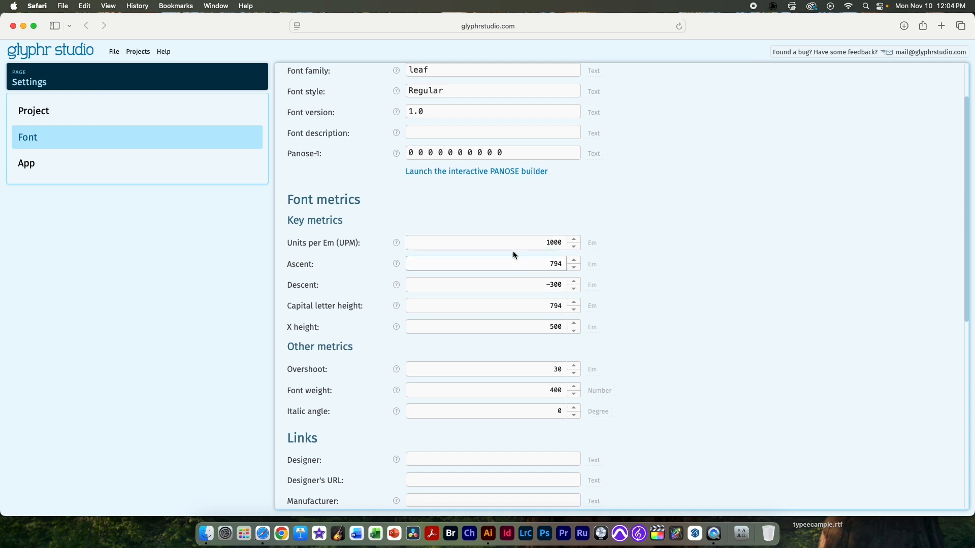
Return to the live preview and reduce the line gap of the sample text to 1.
{"action": "left_click", "coordinate": [79, 78]}
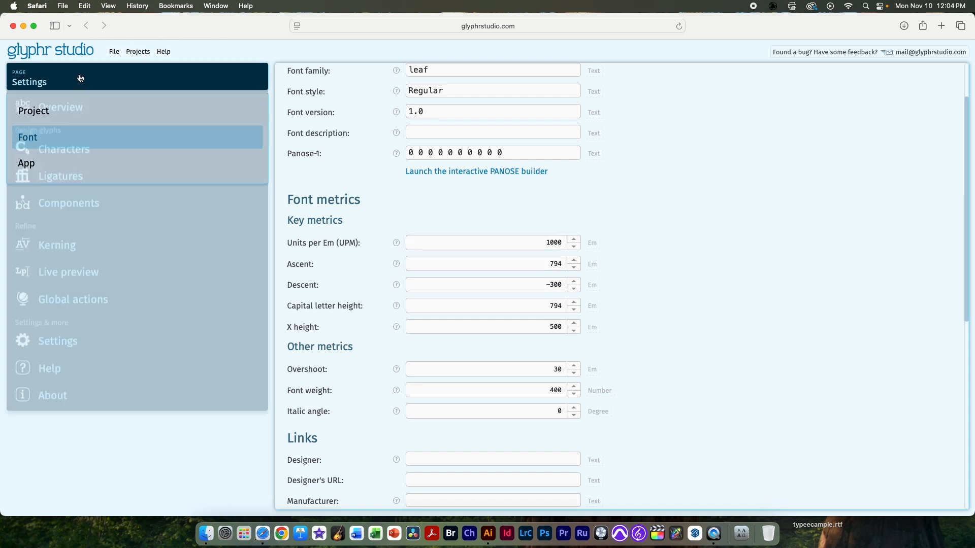
{"action": "left_click", "coordinate": [69, 273]}
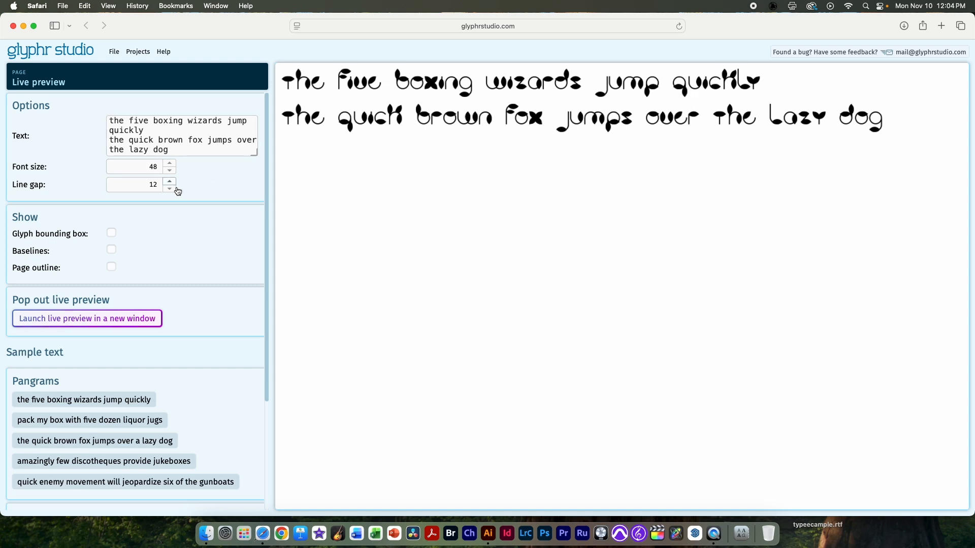
{"action": "left_click", "coordinate": [161, 182]}
{"action": "left_click", "coordinate": [169, 190]}
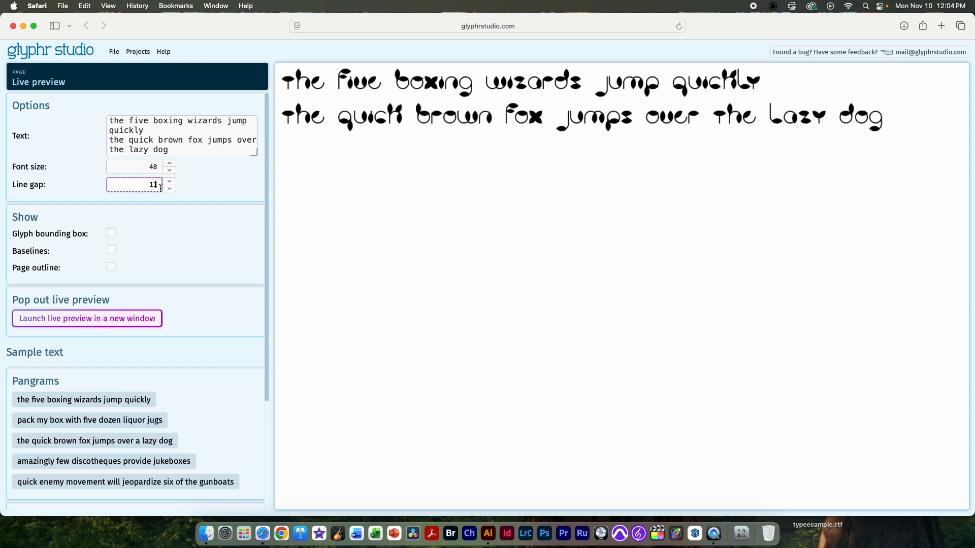
{"action": "triple_click", "coordinate": [167, 189]}
{"action": "double_click", "coordinate": [168, 190]}
{"action": "double_click", "coordinate": [167, 189]}
{"action": "double_click", "coordinate": [167, 190]}
{"action": "double_click", "coordinate": [168, 190]}
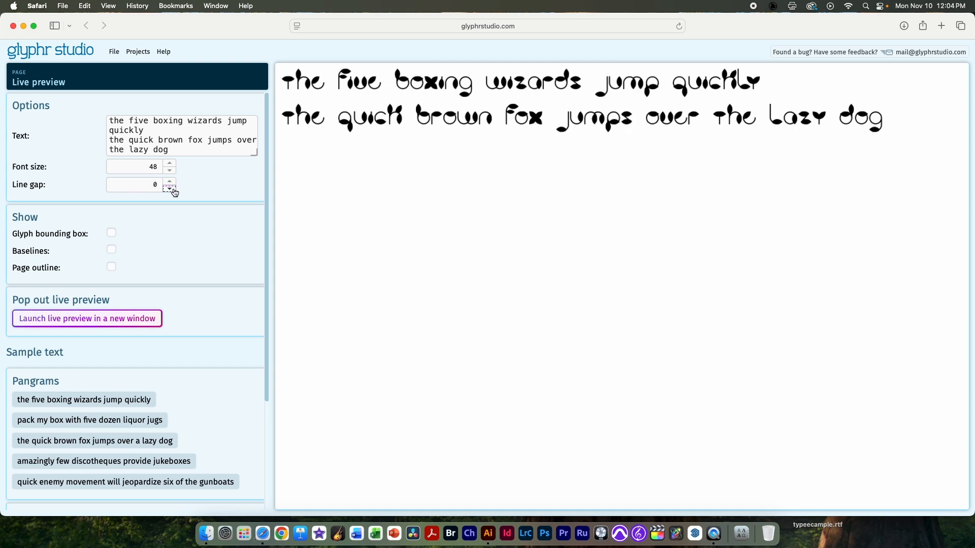
{"action": "left_click", "coordinate": [172, 184]}
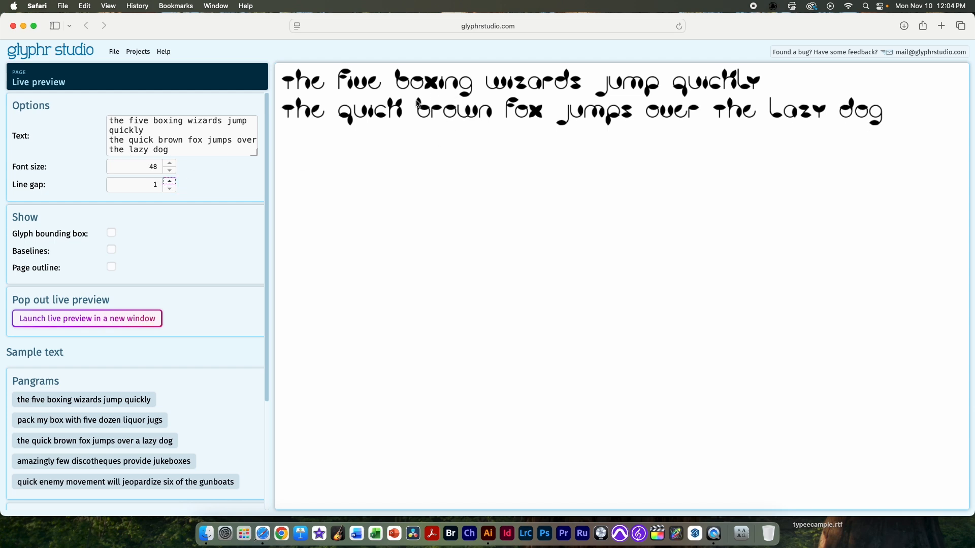
Try adding a period and extra spaces after "quick" in the preview text, then remove them.
{"action": "left_click", "coordinate": [151, 138]}
{"action": "type", "text": "."}
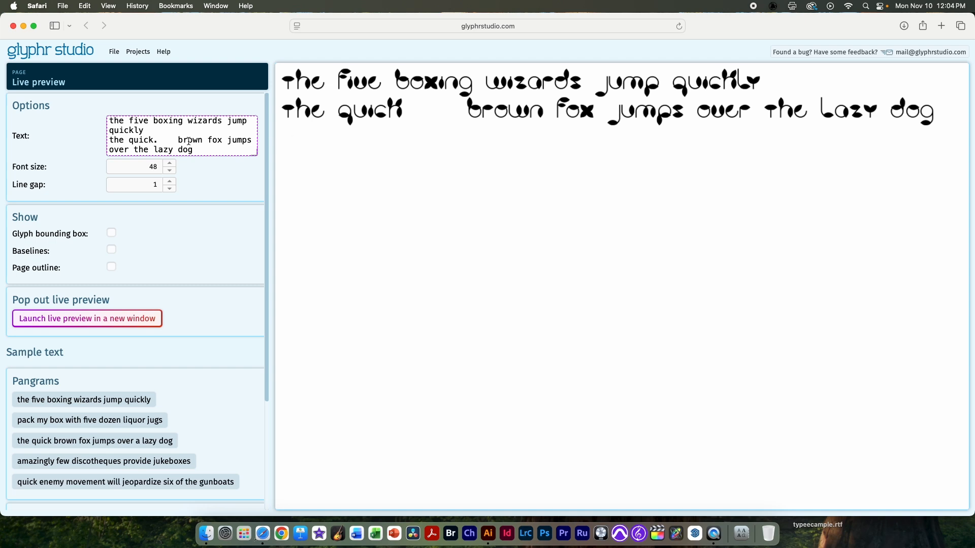
{"action": "left_click_drag", "start_coordinate": [174, 140], "coordinate": [159, 139]}
{"action": "key", "text": "BackSpace"}
{"action": "key", "text": "BackSpace"}
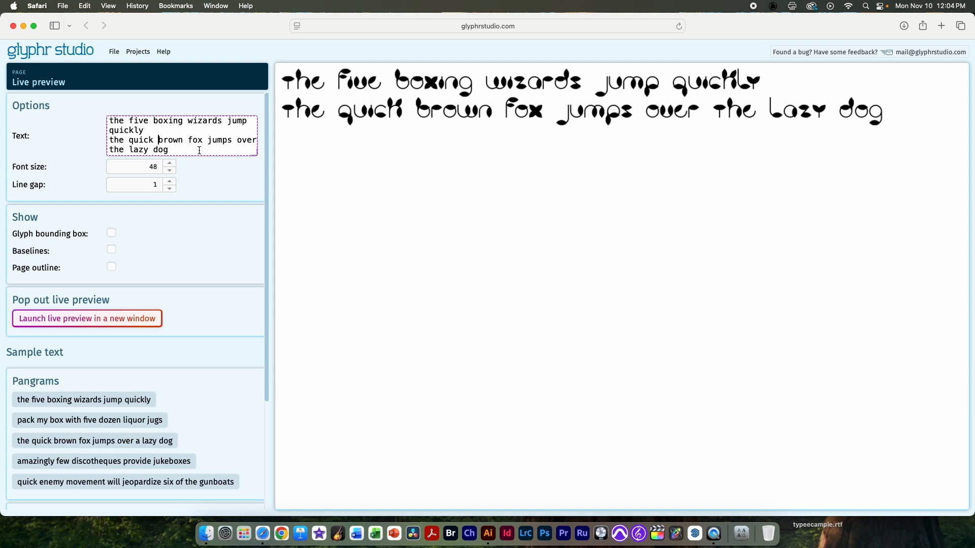
Try five quotation marks before "brown" in the preview text, then remove them.
{"action": "type", "text": "\"\"\"\"\""}
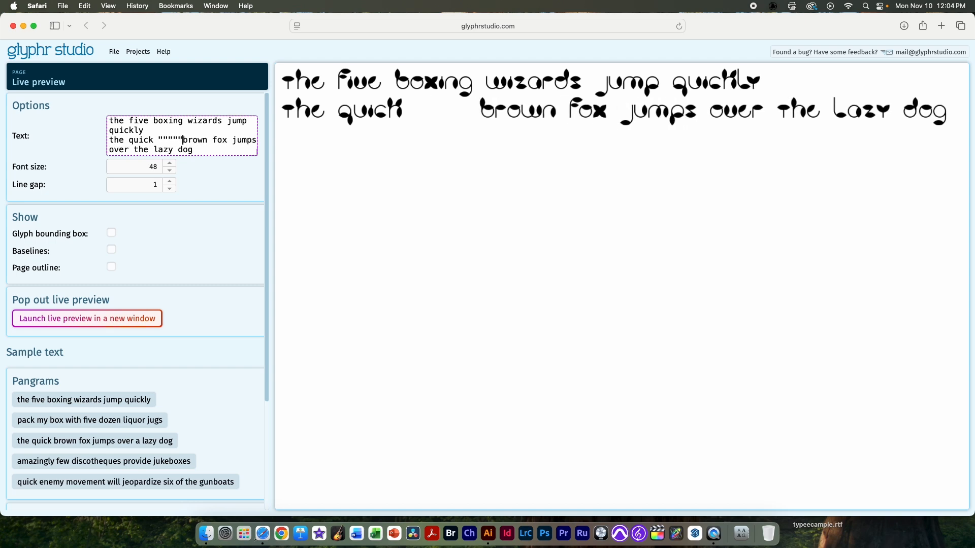
{"action": "key", "text": "BackSpace"}
{"action": "key", "text": "BackSpace"}
{"action": "key", "text": "BackSpace"}
{"action": "key", "text": "BackSpace"}
{"action": "key", "text": "BackSpace"}
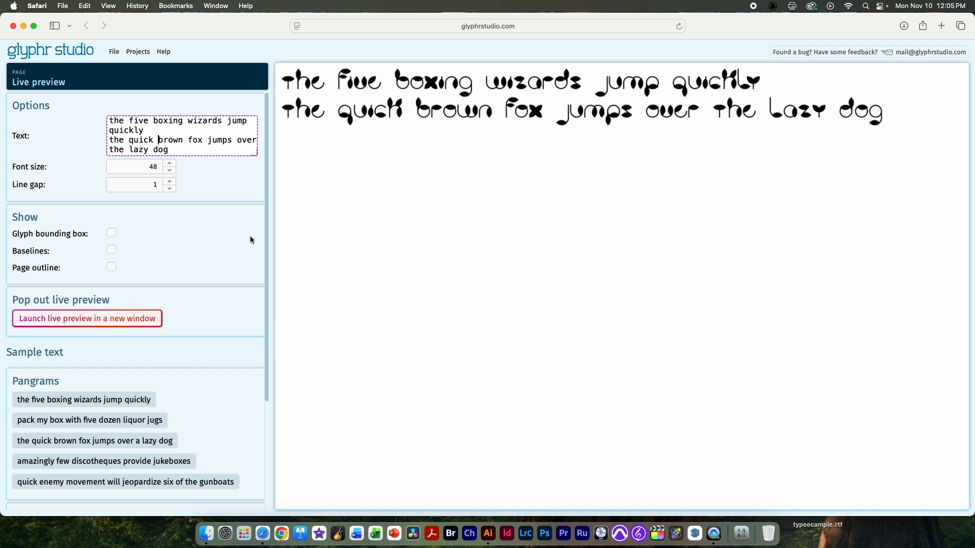
Save the leaf project file to the downloads folder and check for it in the browser's download list.
{"action": "left_click", "coordinate": [121, 53]}
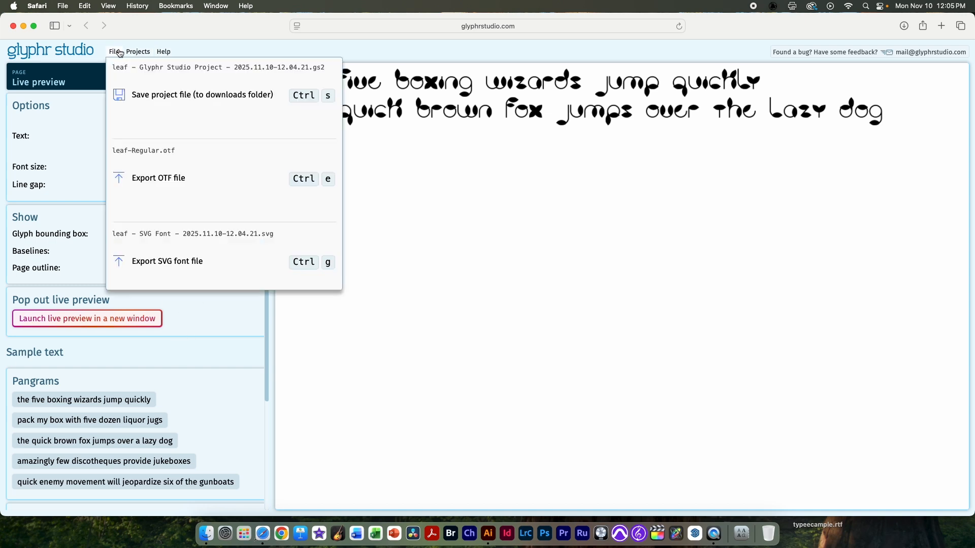
{"action": "left_click", "coordinate": [174, 96]}
{"action": "left_click", "coordinate": [904, 25]}
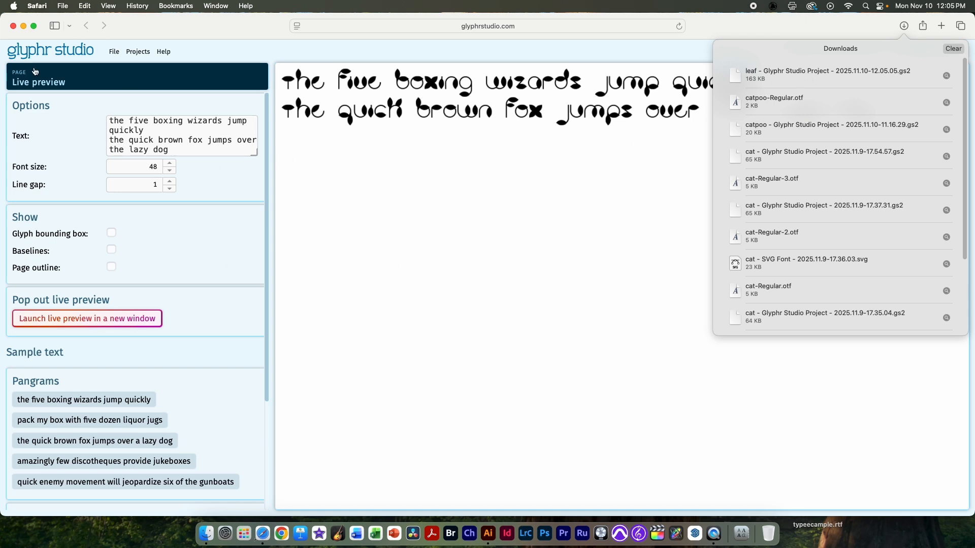
{"action": "left_click", "coordinate": [446, 293]}
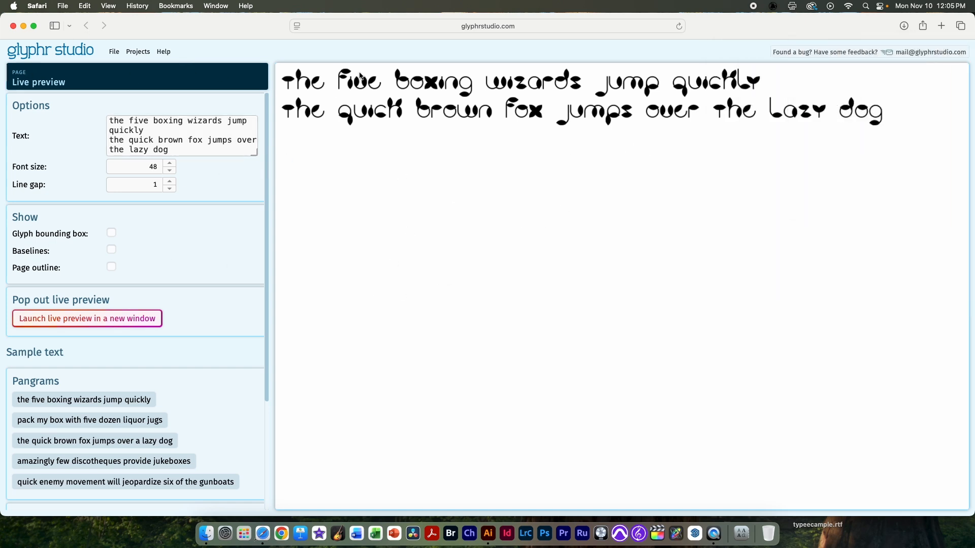
{"action": "left_click", "coordinate": [905, 26]}
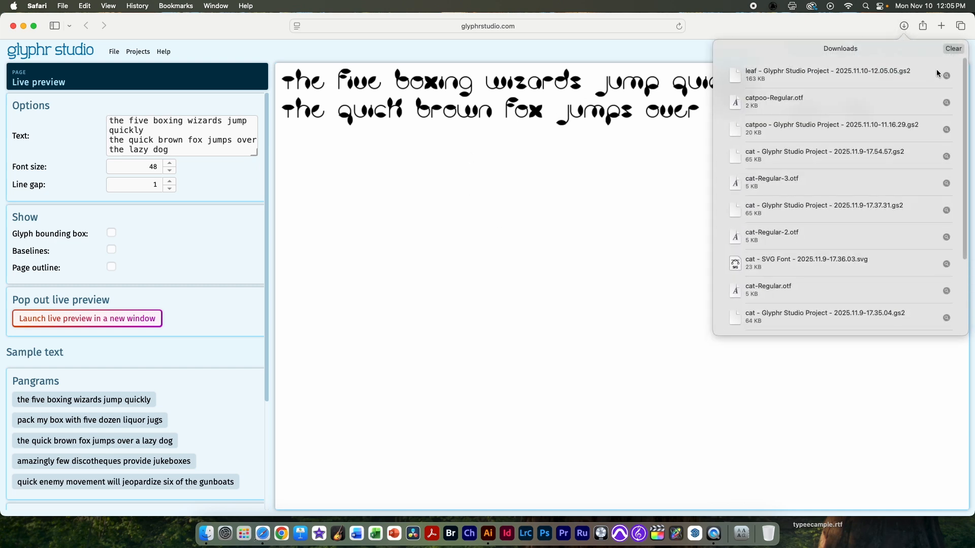
{"action": "left_click", "coordinate": [391, 217]}
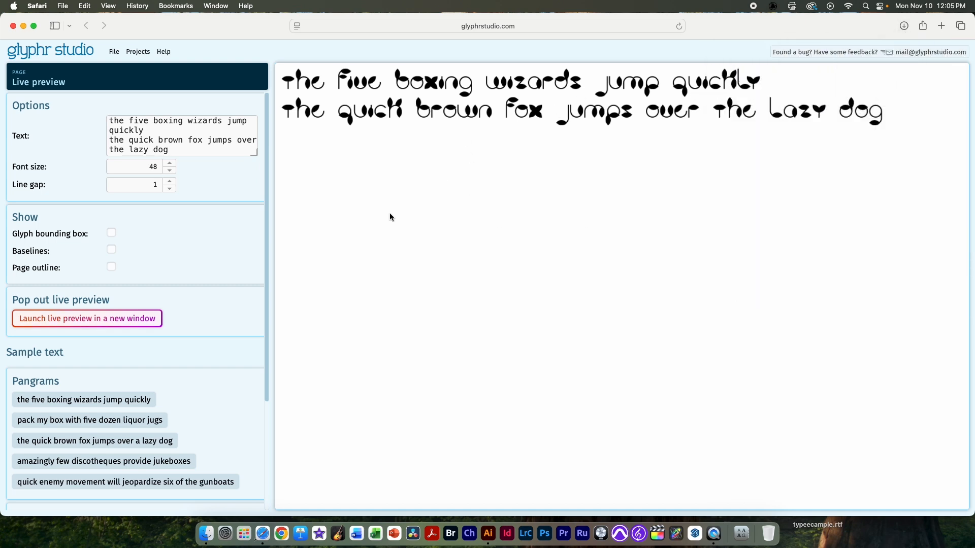
Go to the project overview and export the font as the OTF file leaf-Regular.otf.
{"action": "left_click", "coordinate": [120, 69]}
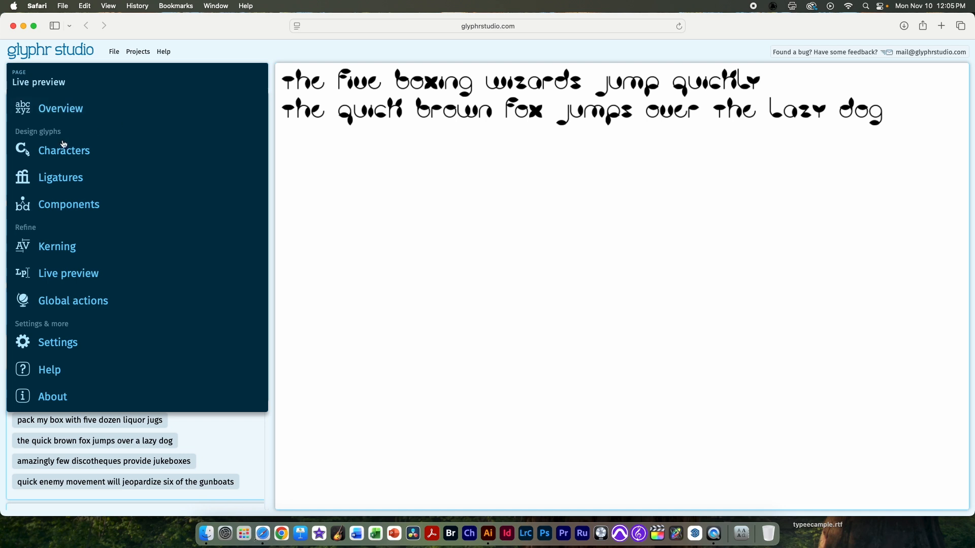
{"action": "left_click", "coordinate": [86, 114]}
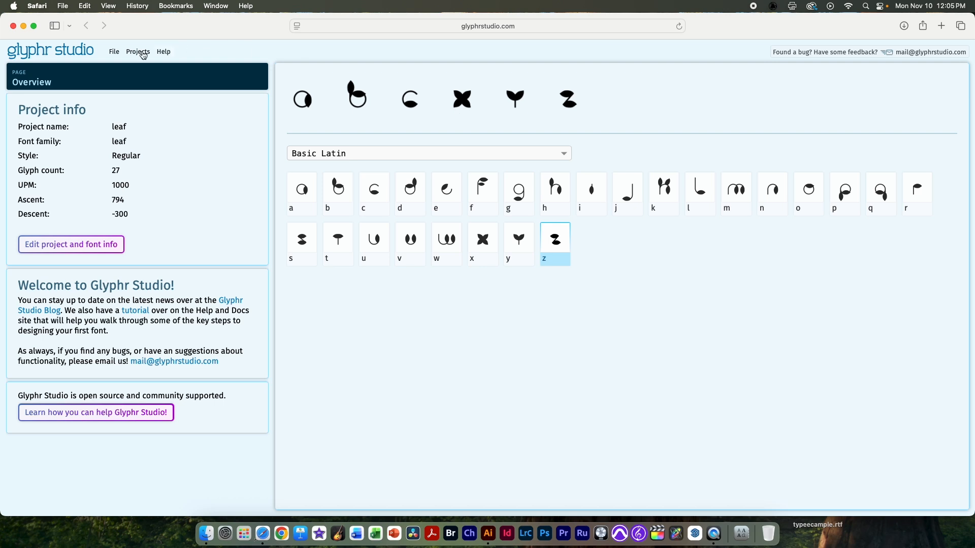
{"action": "left_click", "coordinate": [114, 52]}
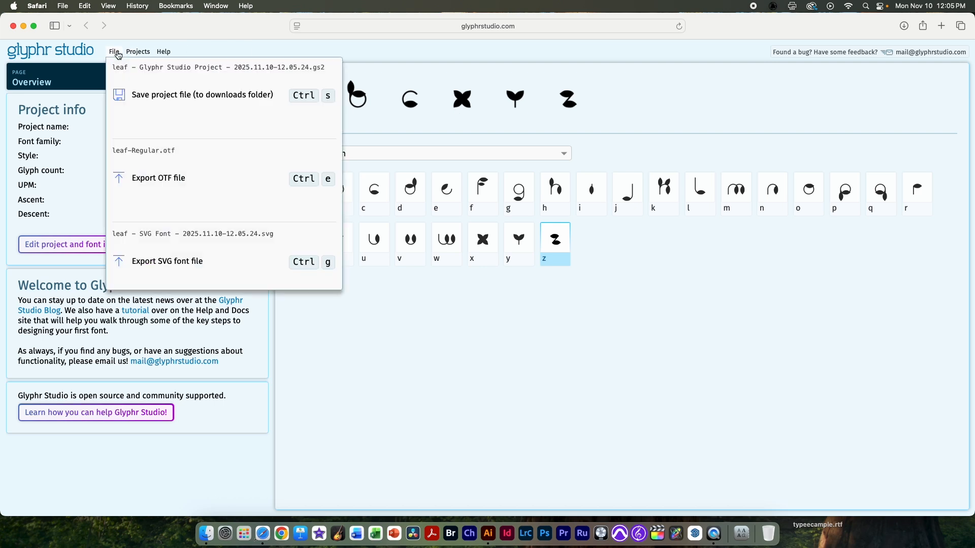
{"action": "left_click", "coordinate": [175, 183]}
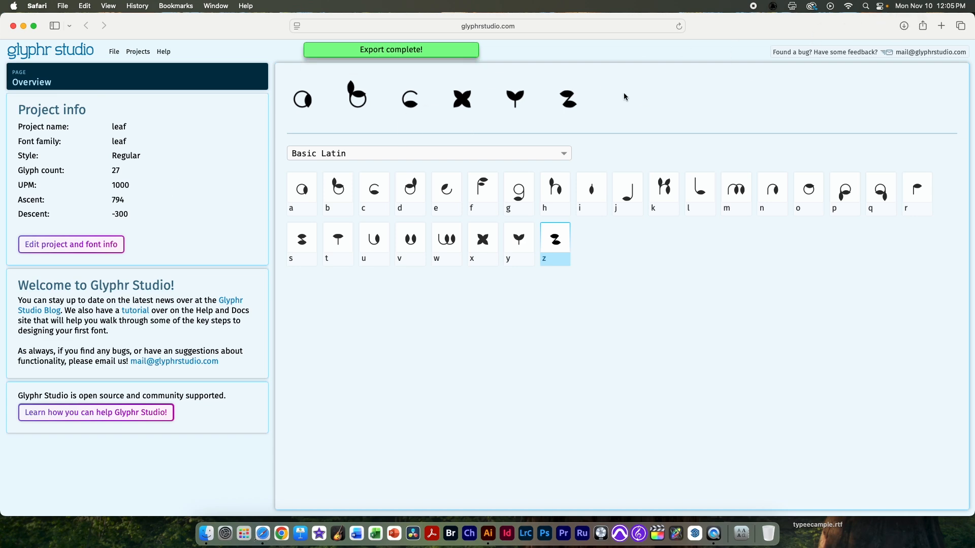
Reveal the exported leaf-Regular.otf in Finder and open it in Font Book.
{"action": "left_click", "coordinate": [904, 26]}
{"action": "left_click", "coordinate": [945, 76]}
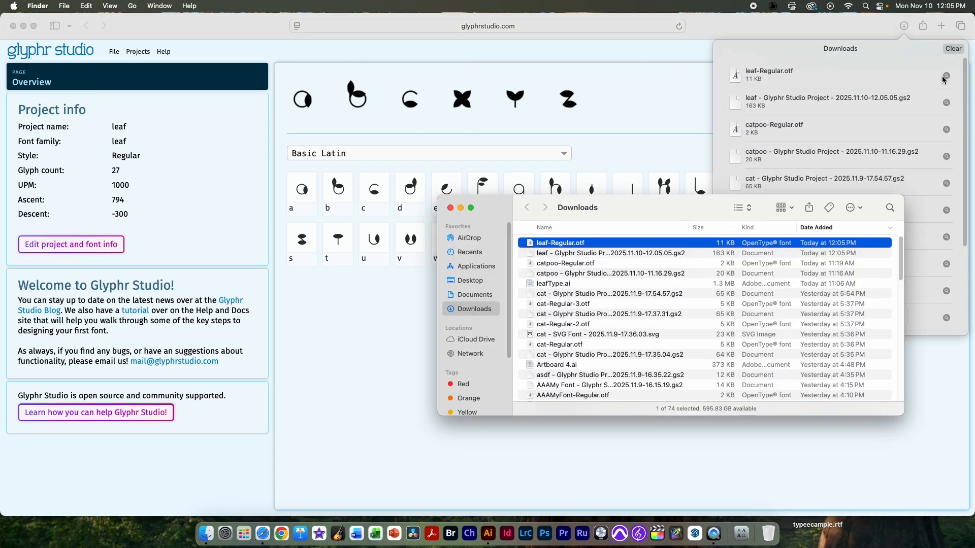
{"action": "left_click_drag", "start_coordinate": [680, 218], "coordinate": [552, 210]}
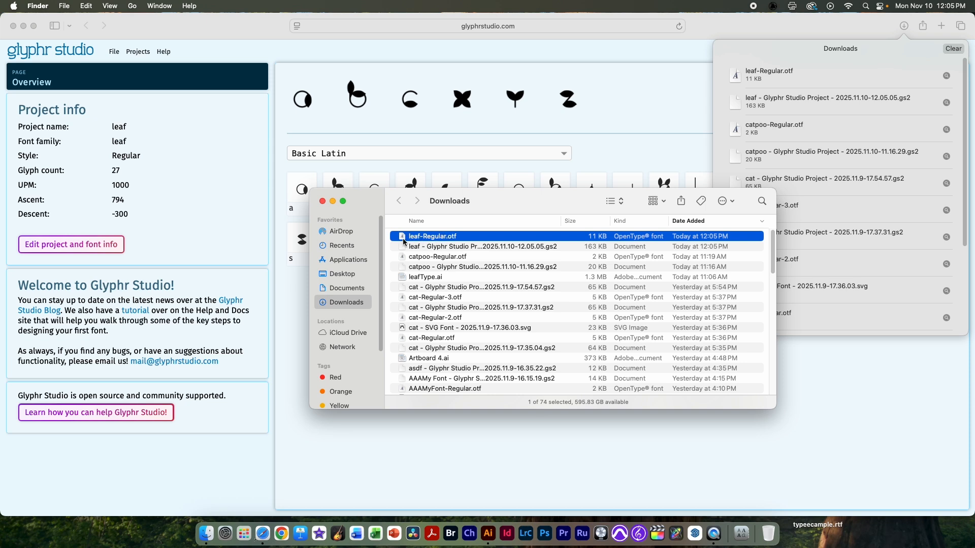
{"action": "double_click", "coordinate": [440, 237]}
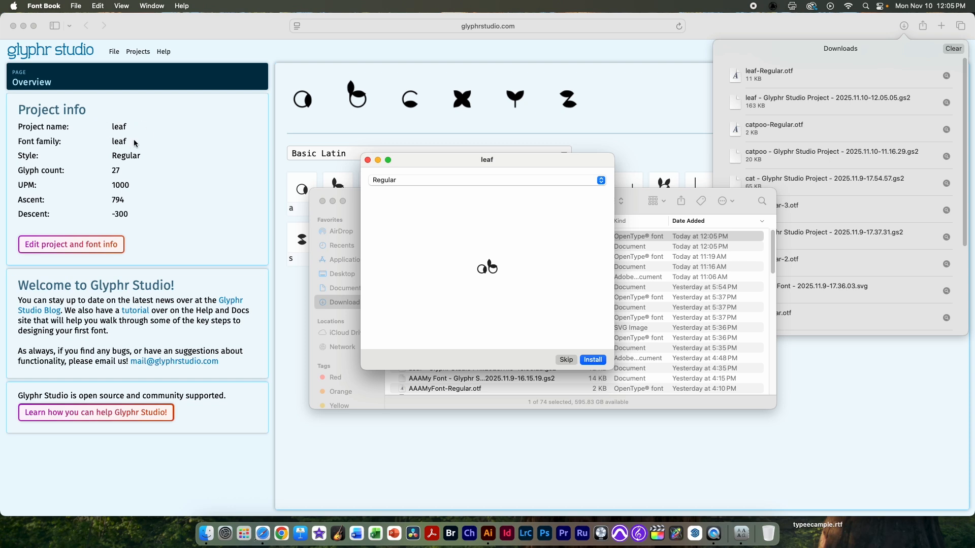
Install the leaf font in Font Book, then search all fonts for "leaf" and select it.
{"action": "left_click", "coordinate": [602, 361]}
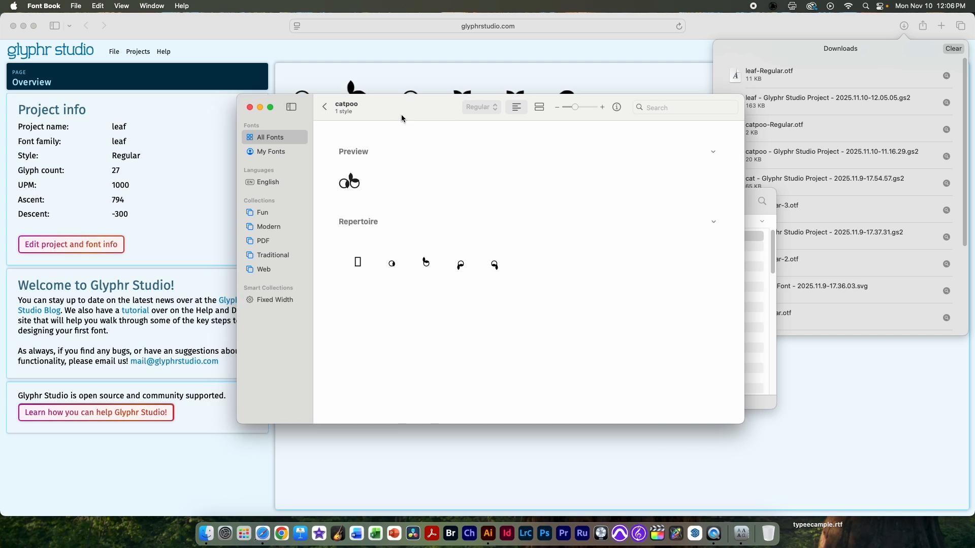
{"action": "left_click_drag", "start_coordinate": [398, 118], "coordinate": [473, 100]}
{"action": "left_click", "coordinate": [356, 122]}
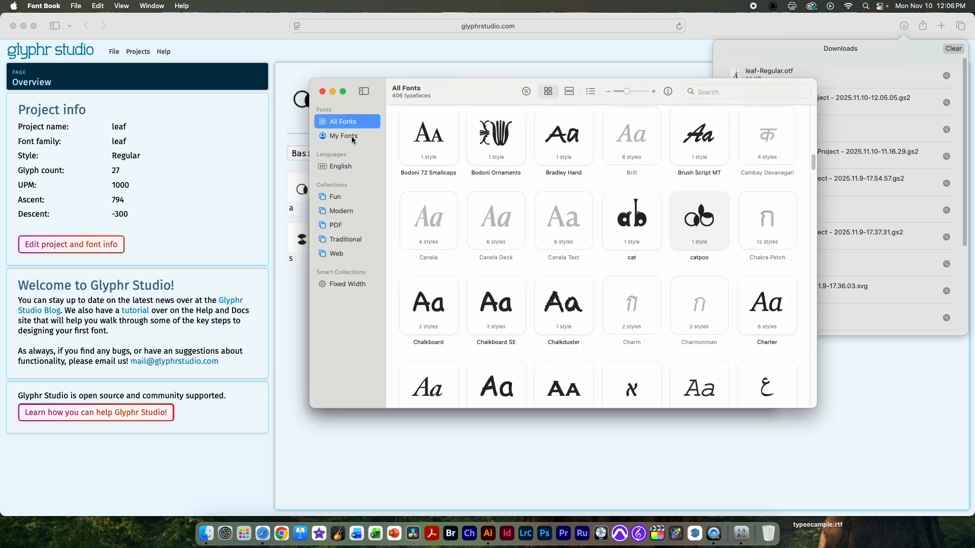
{"action": "left_click", "coordinate": [726, 90]}
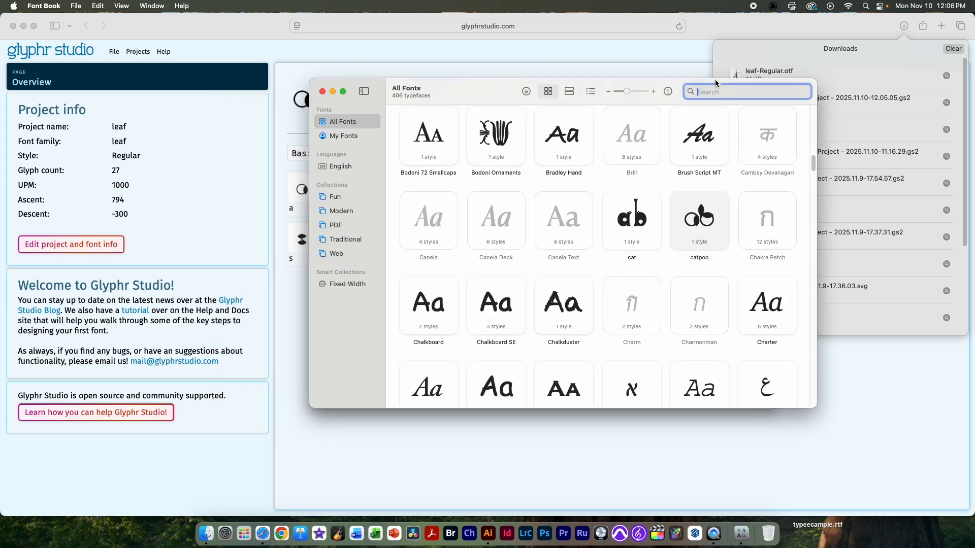
{"action": "type", "text": "leaf"}
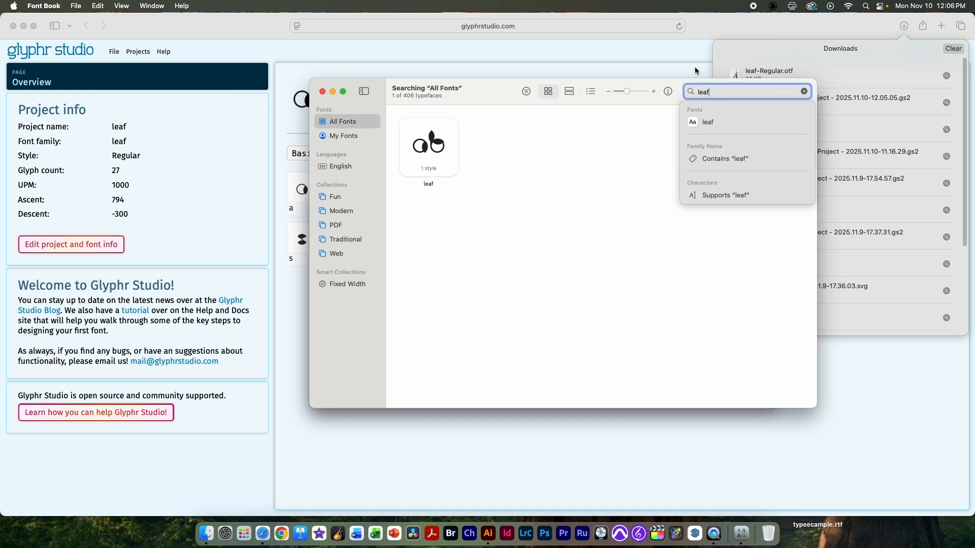
{"action": "left_click", "coordinate": [420, 170]}
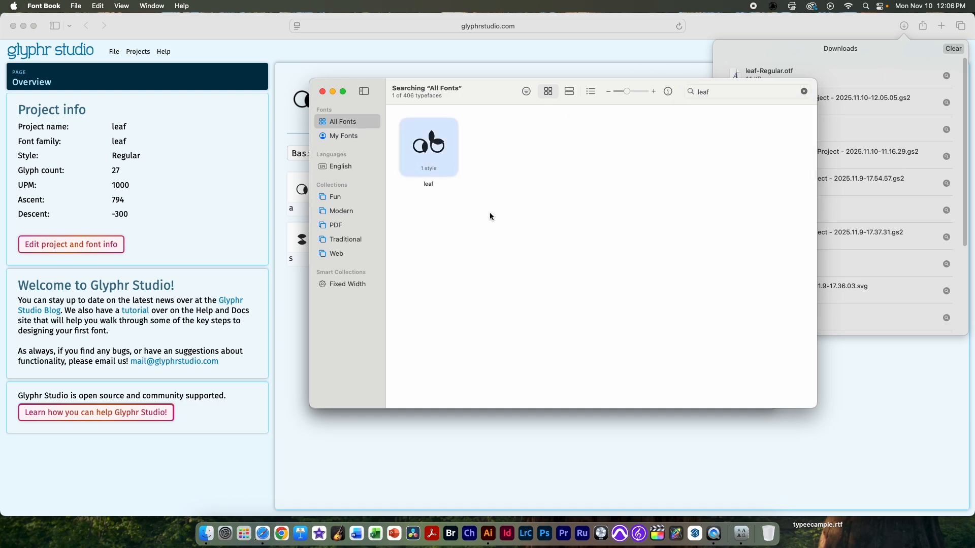
Switch to Finder and launch TextEdit from the Applications folder with a blank document.
{"action": "key", "text": "super+Tab"}
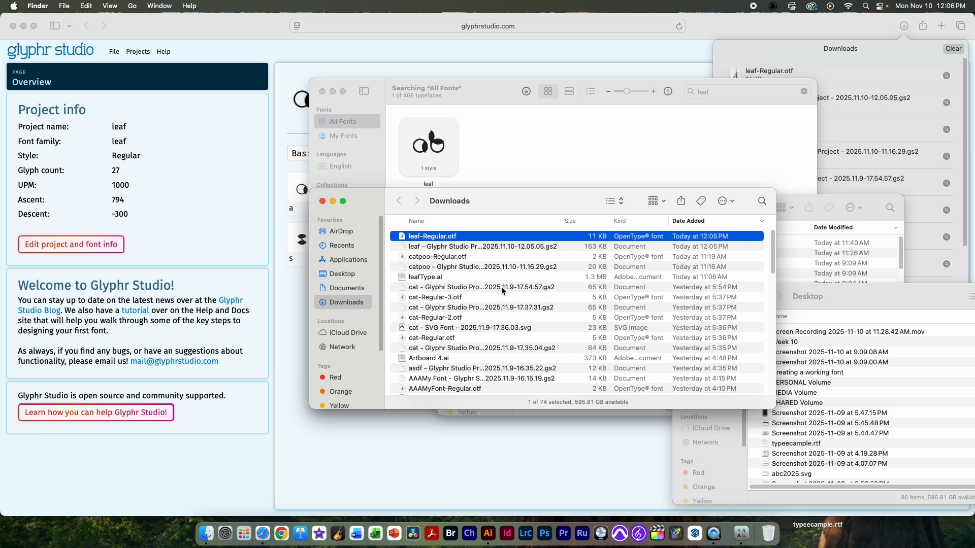
{"action": "scroll", "coordinate": [473, 317], "scroll_direction": "down", "scroll_amount": 1}
{"action": "key", "text": "super+shift+a"}
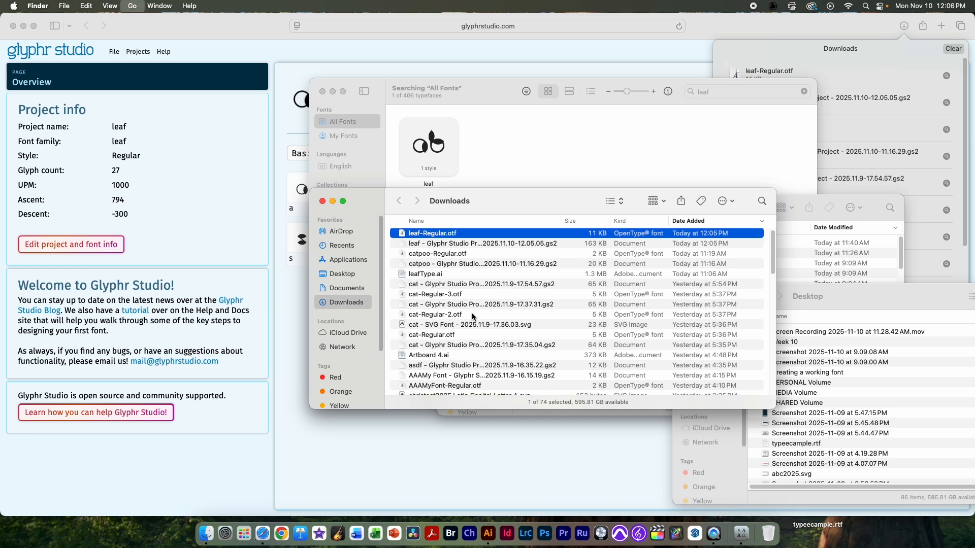
{"action": "type", "text": "text"}
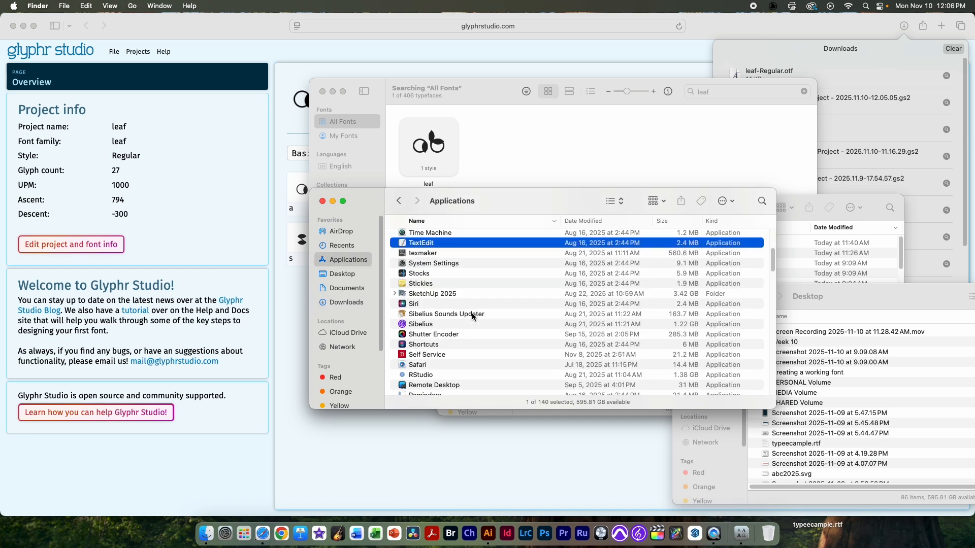
{"action": "key", "text": "super+o"}
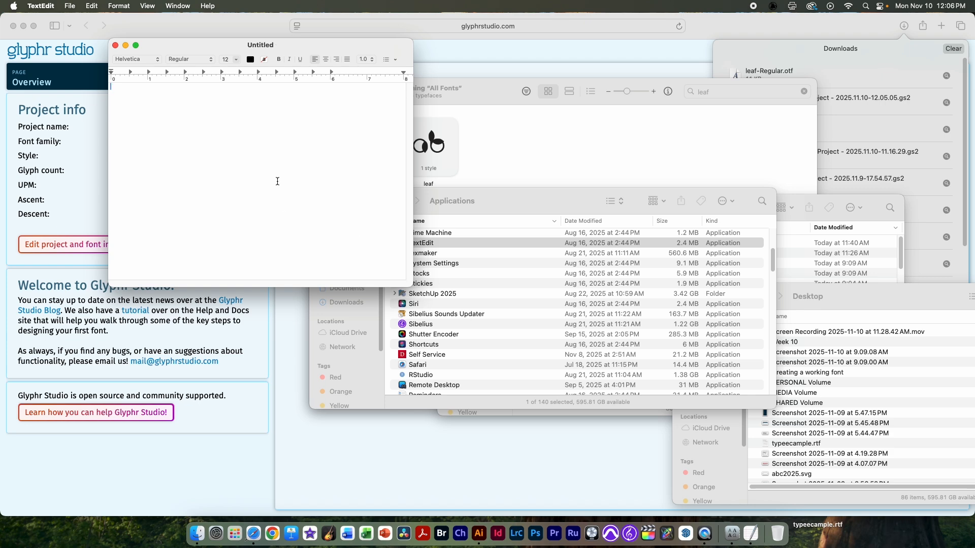
Show the font chooser beside the blank document and set the text to the leaf typeface at size 36.
{"action": "key", "text": "super+f"}
{"action": "key", "text": "Escape"}
{"action": "key", "text": "super+t"}
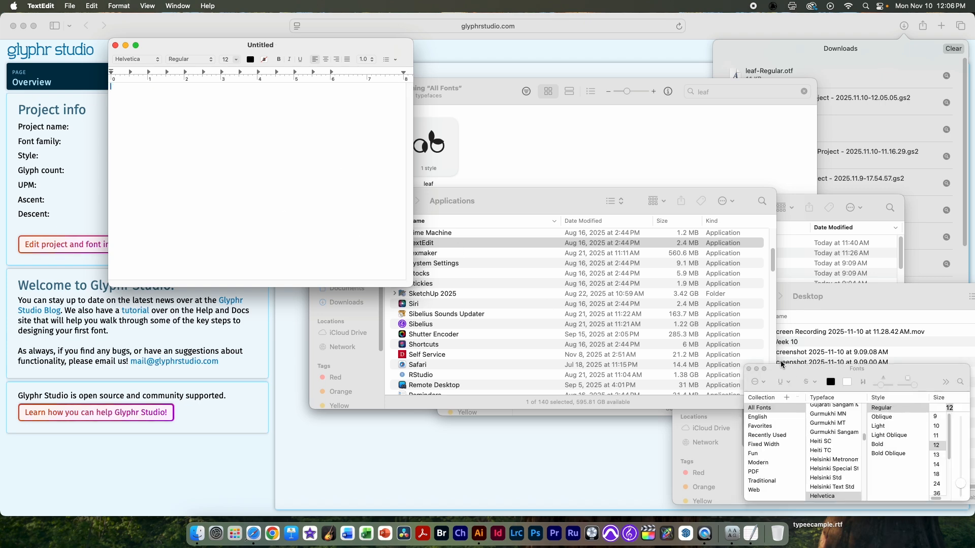
{"action": "left_click_drag", "start_coordinate": [798, 373], "coordinate": [350, 130]}
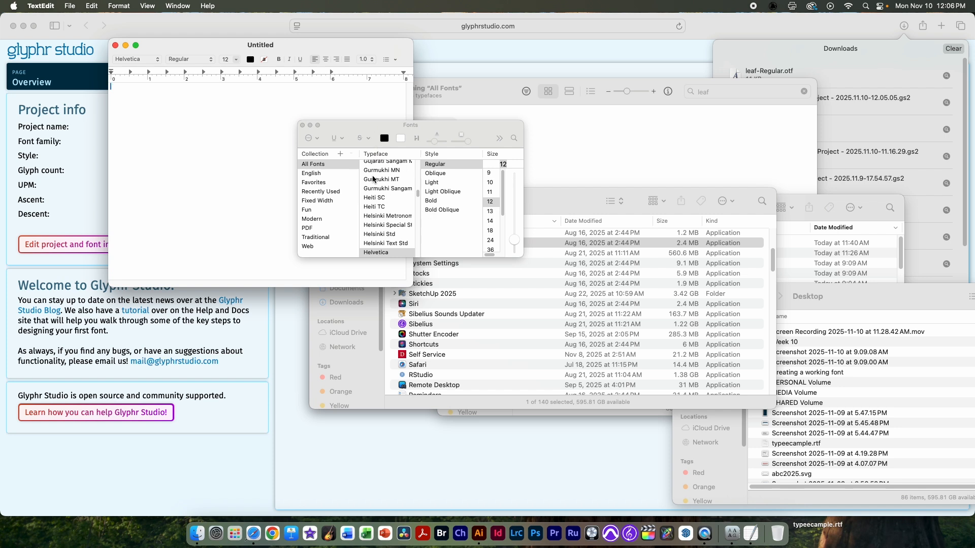
{"action": "scroll", "coordinate": [388, 208], "scroll_direction": "up", "scroll_amount": 15}
{"action": "scroll", "coordinate": [366, 211], "scroll_direction": "down", "scroll_amount": 20}
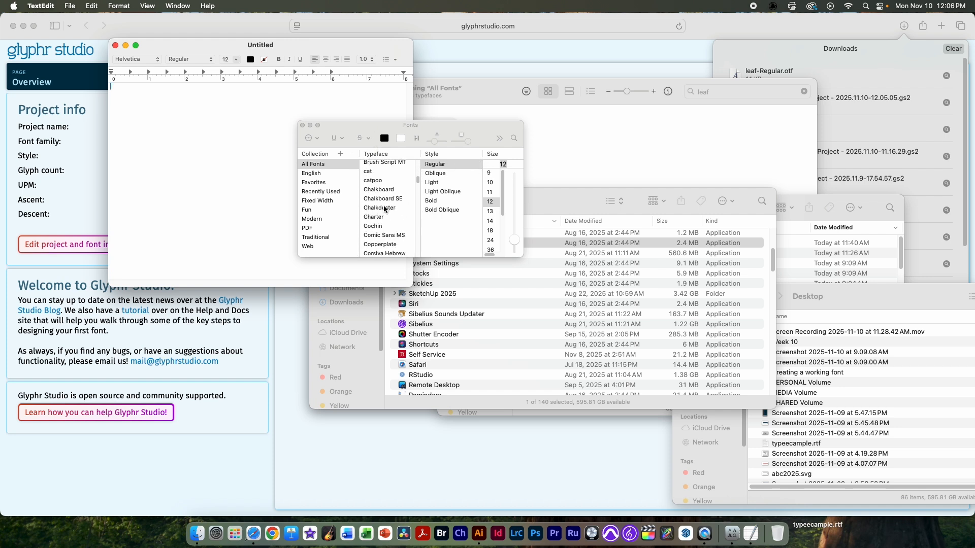
{"action": "scroll", "coordinate": [385, 232], "scroll_direction": "up", "scroll_amount": 10}
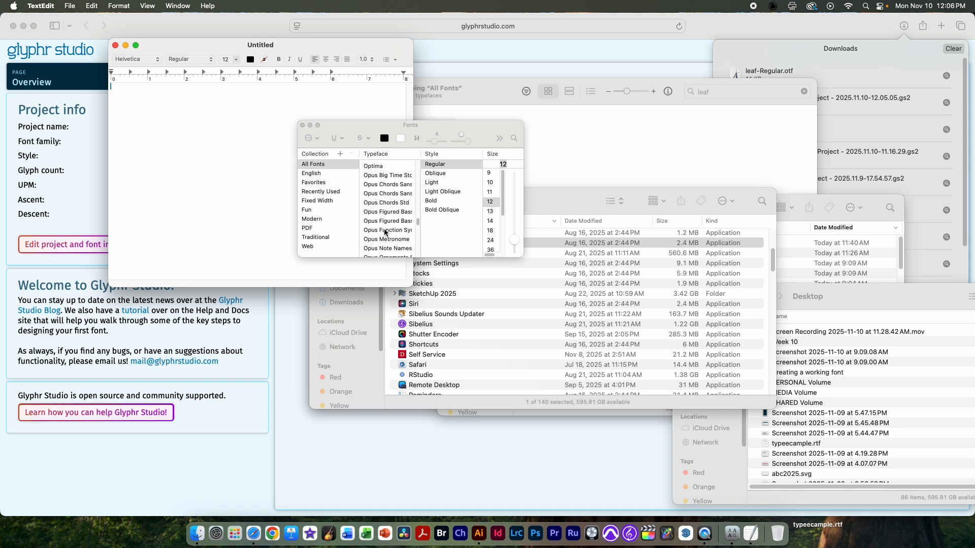
{"action": "left_click", "coordinate": [386, 217]}
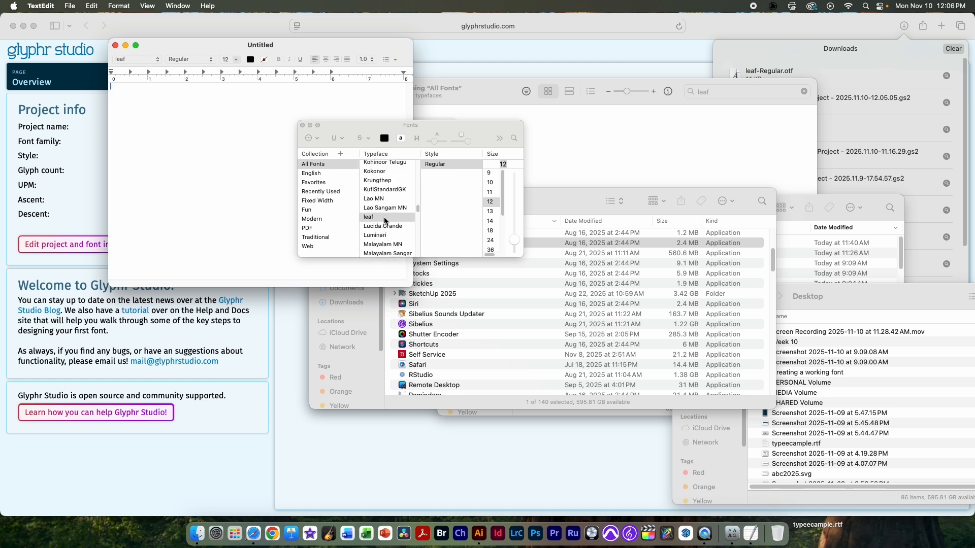
{"action": "left_click", "coordinate": [493, 232]}
{"action": "left_click_drag", "start_coordinate": [513, 236], "coordinate": [517, 244]}
{"action": "left_click", "coordinate": [493, 248]}
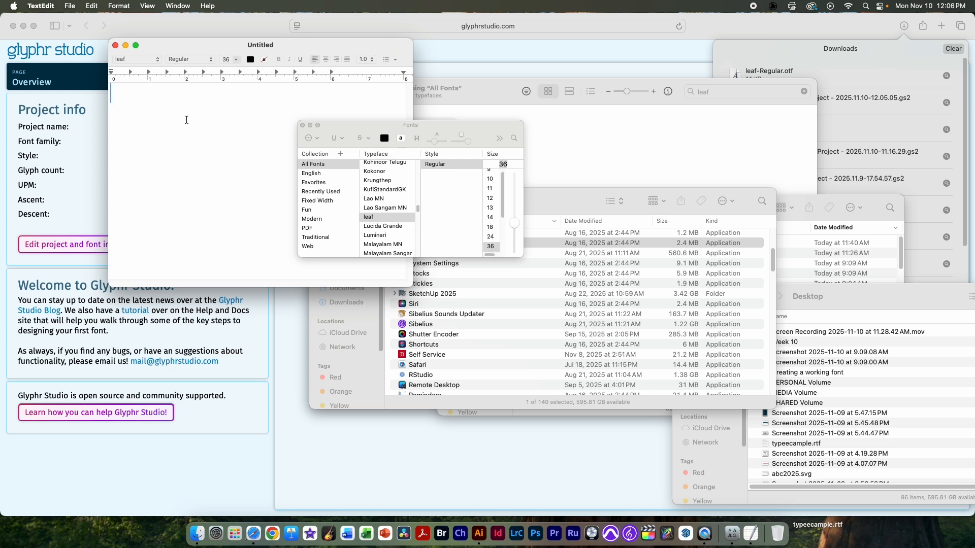
Write the alphabet test line "Abcdefgjijklmnopqrstuvwxyz" in the document.
{"action": "type", "text": "Ab"}
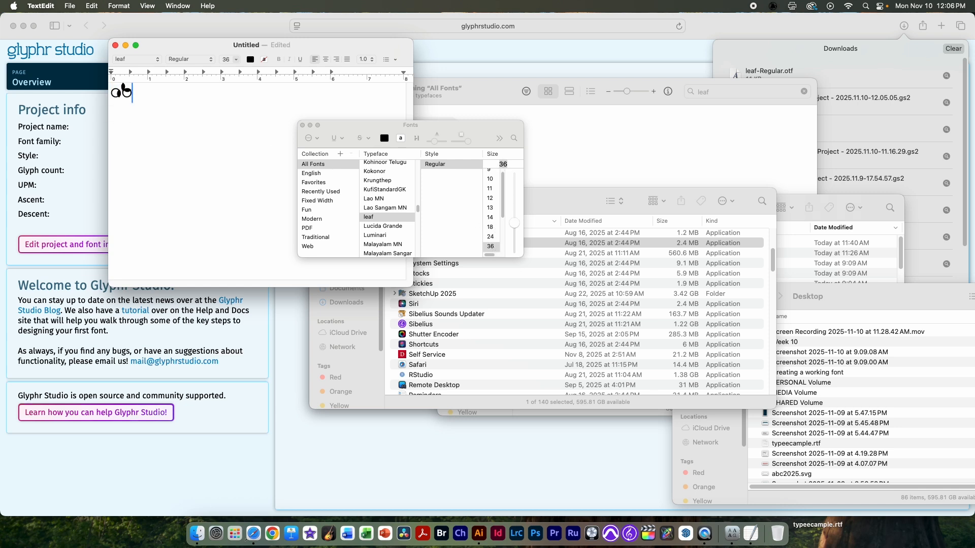
{"action": "type", "text": "cdefgj"}
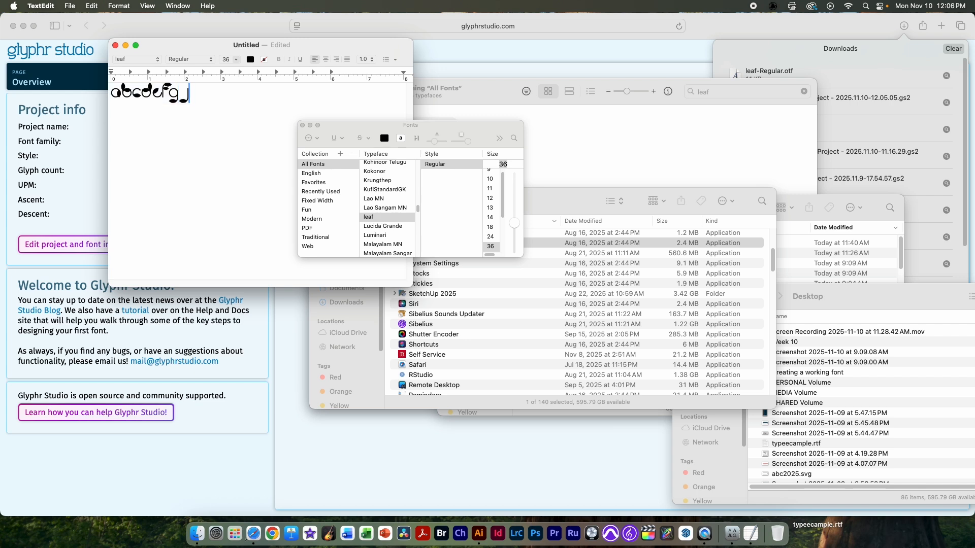
{"action": "type", "text": "ijklmnopq"}
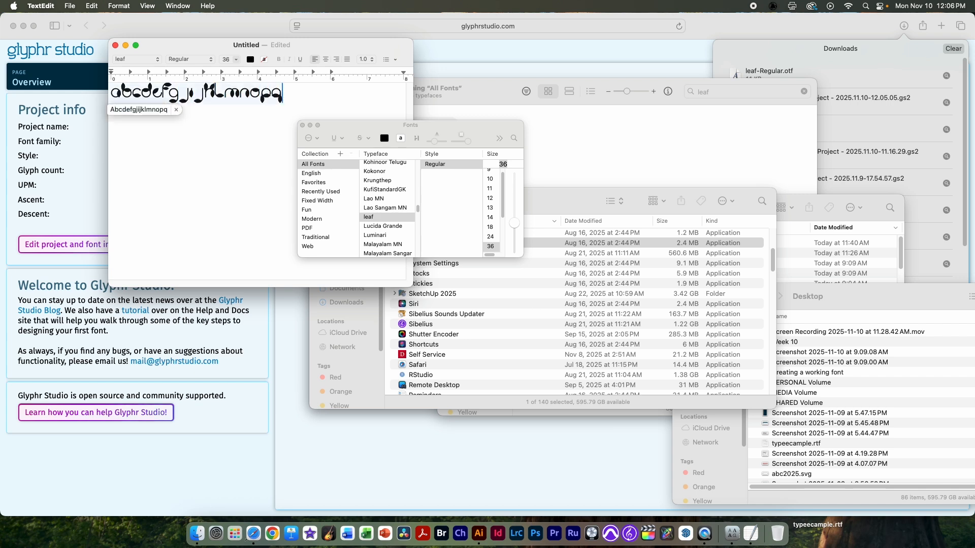
{"action": "type", "text": "rstuvwxyz"}
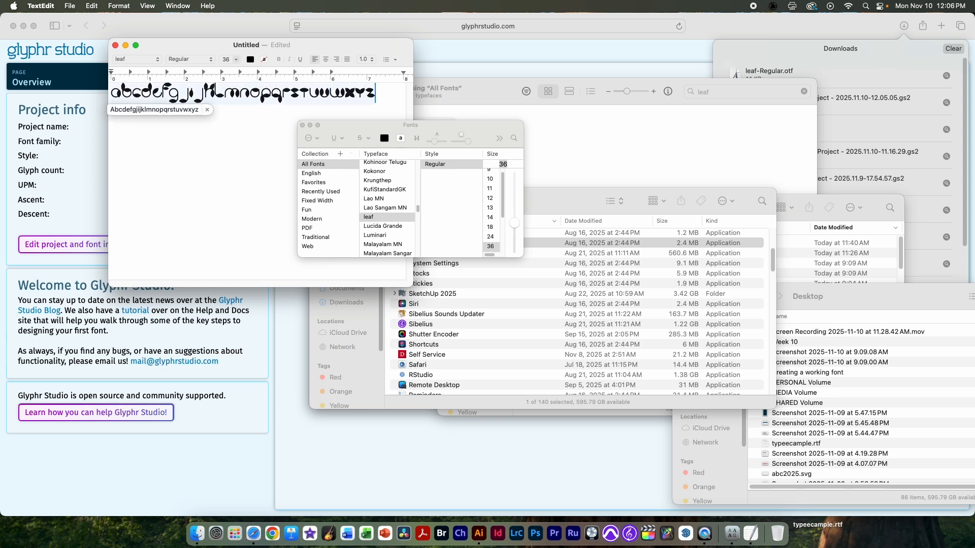
Examine the letter shapes and spacing in the test line by selecting the whole line and the letter k.
{"action": "key", "text": "super+a"}
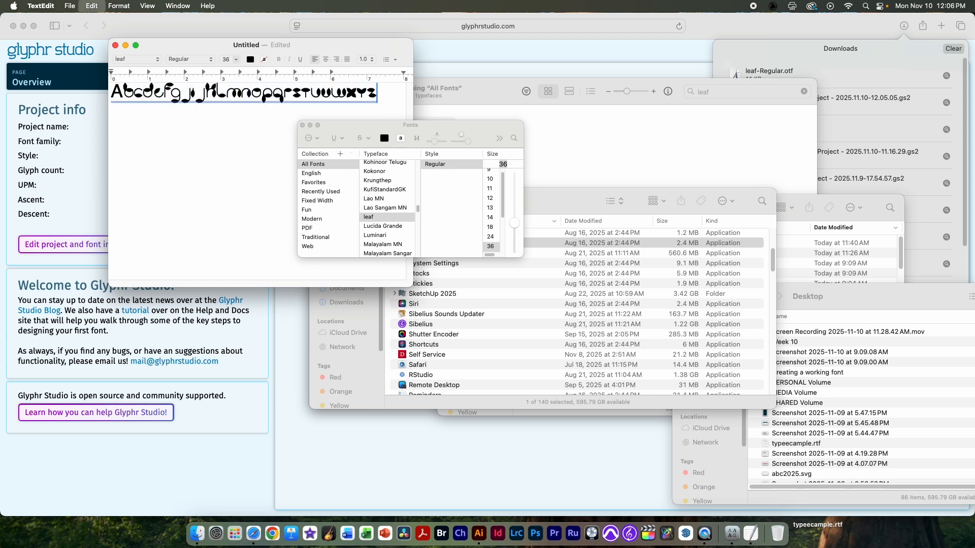
{"action": "double_click", "coordinate": [229, 96]}
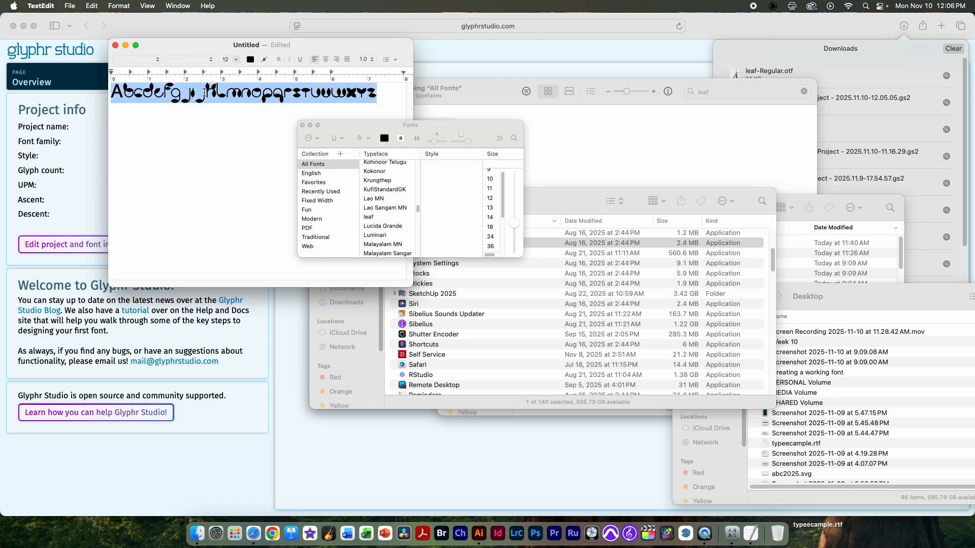
{"action": "left_click_drag", "start_coordinate": [217, 89], "coordinate": [210, 103]}
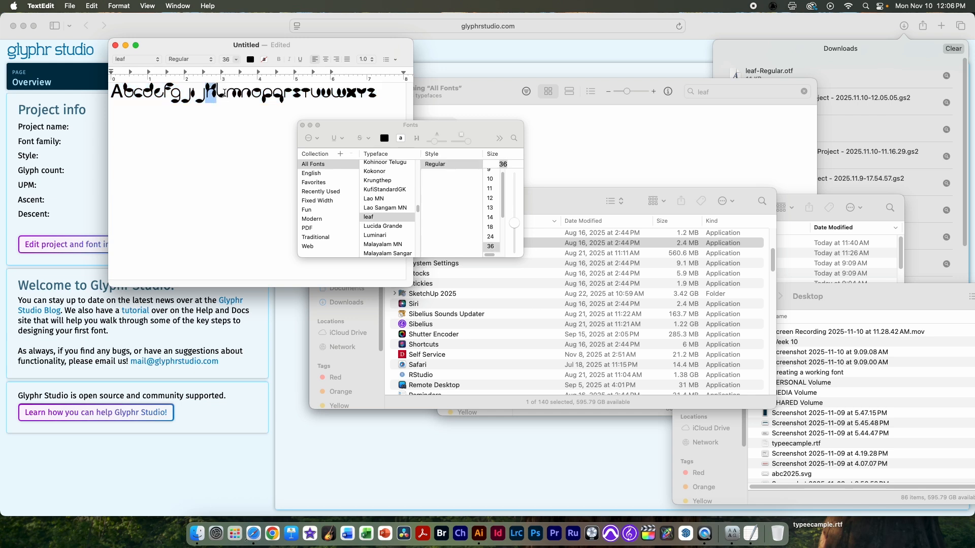
{"action": "left_click", "coordinate": [191, 95]}
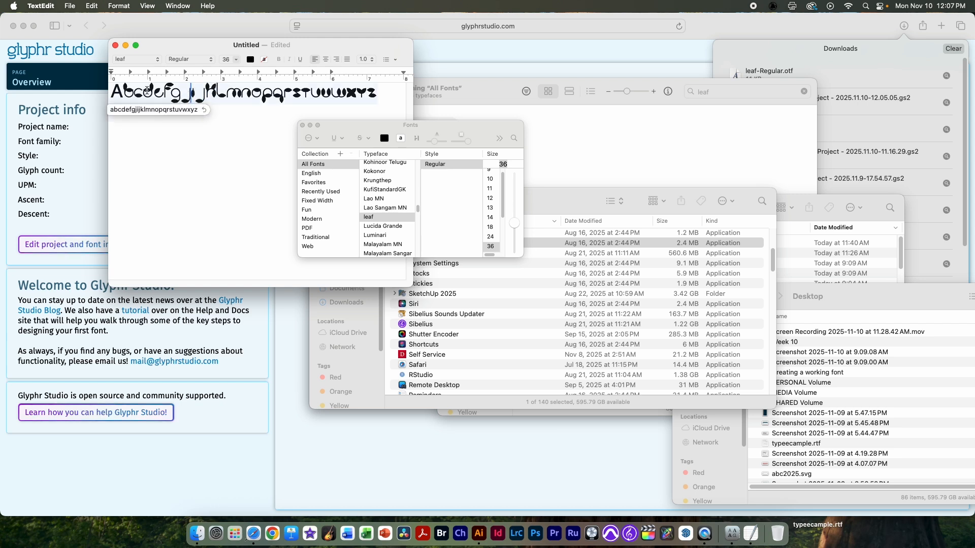
{"action": "left_click_drag", "start_coordinate": [374, 95], "coordinate": [111, 95]}
Switch to Glyphr Studio in Safari and check the import and export options in the app settings.
{"action": "key", "text": "super+Tab"}
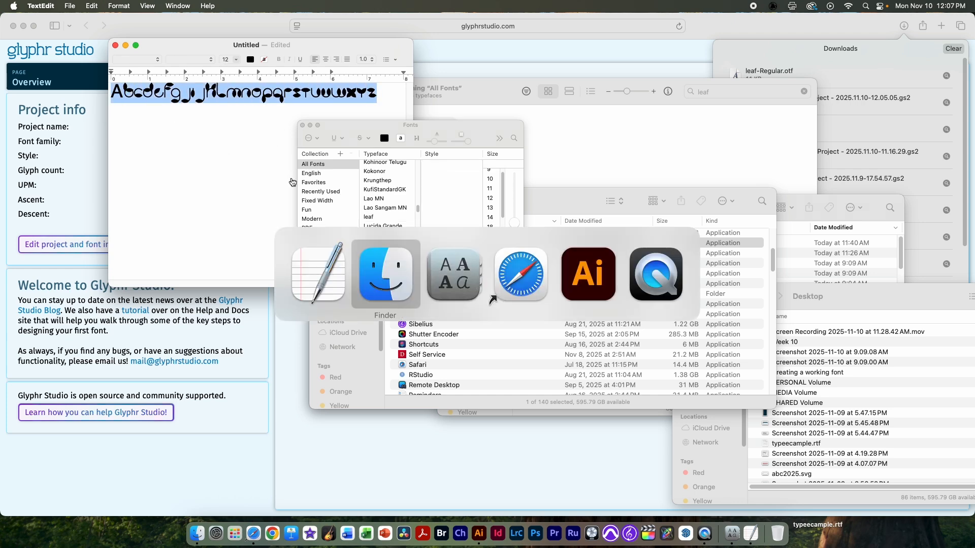
{"action": "key", "text": "super+Tab"}
{"action": "key", "text": "super+Tab"}
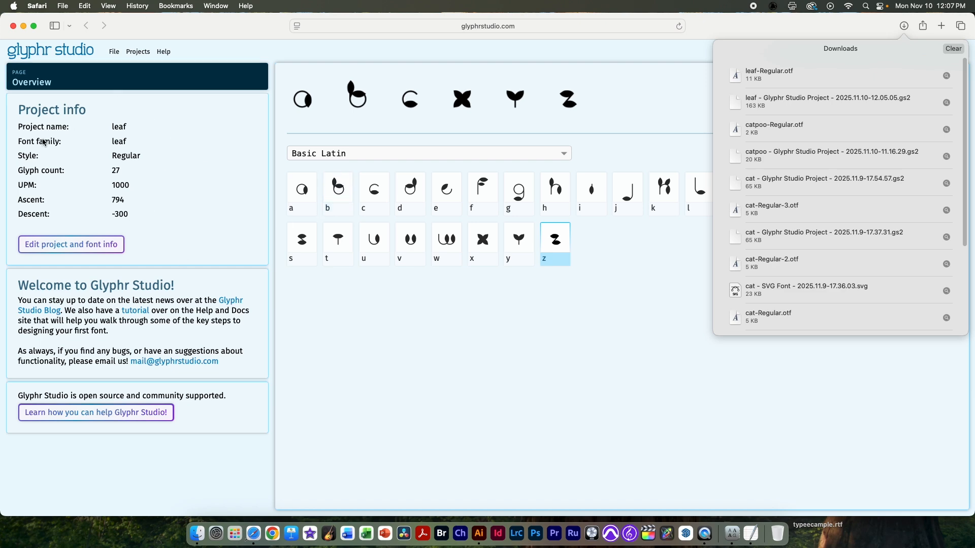
{"action": "left_click", "coordinate": [103, 74]}
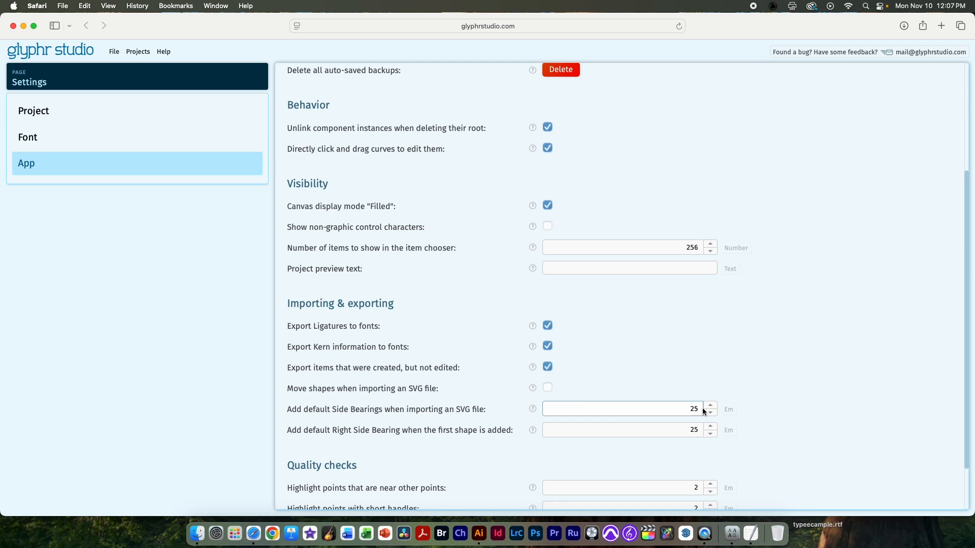
Go to the live preview and add the line "abcdefghijklmnopqrstuvwxyz" below the existing preview text.
{"action": "left_click", "coordinate": [94, 84]}
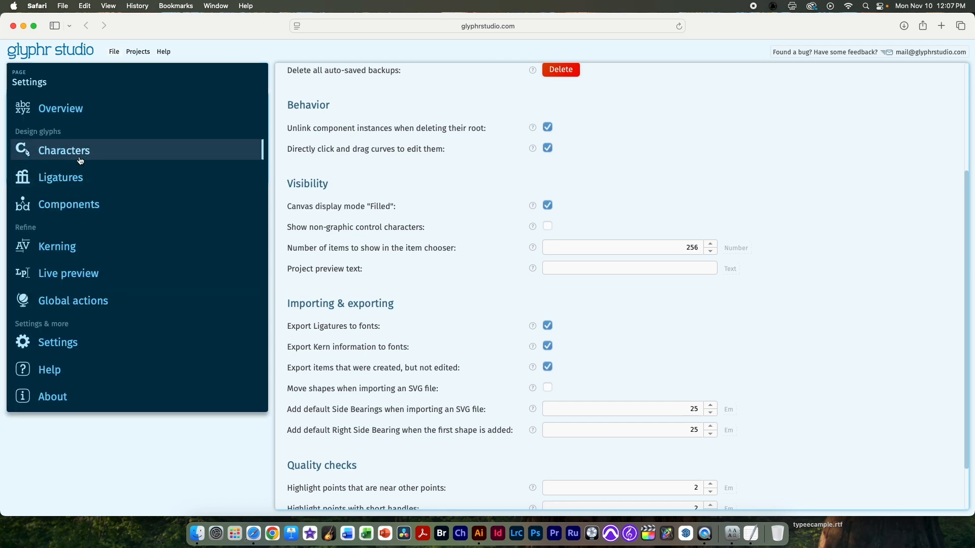
{"action": "left_click", "coordinate": [80, 274]}
{"action": "left_click", "coordinate": [177, 149]}
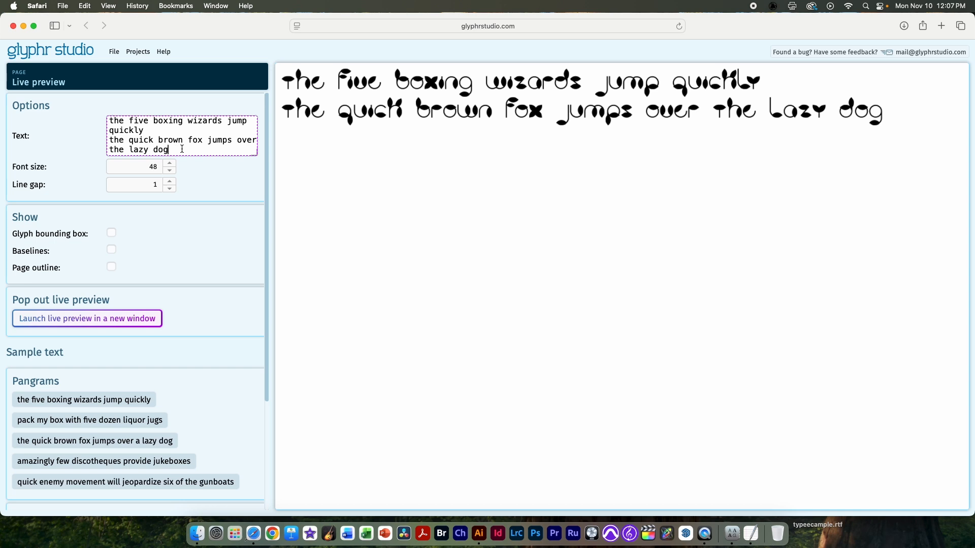
{"action": "key", "text": "Return"}
{"action": "type", "text": "a"}
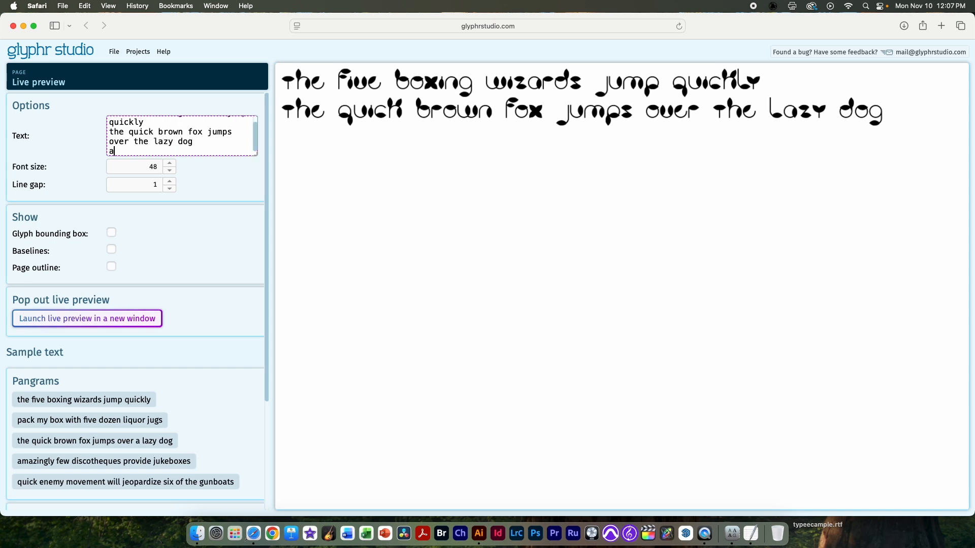
{"action": "type", "text": "bcdefgj"}
{"action": "type", "text": "ijl"}
{"action": "key", "text": "BackSpace"}
{"action": "key", "text": "BackSpace"}
{"action": "key", "text": "BackSpace"}
{"action": "key", "text": "BackSpace"}
{"action": "key", "text": "BackSpace"}
{"action": "type", "text": "gh"}
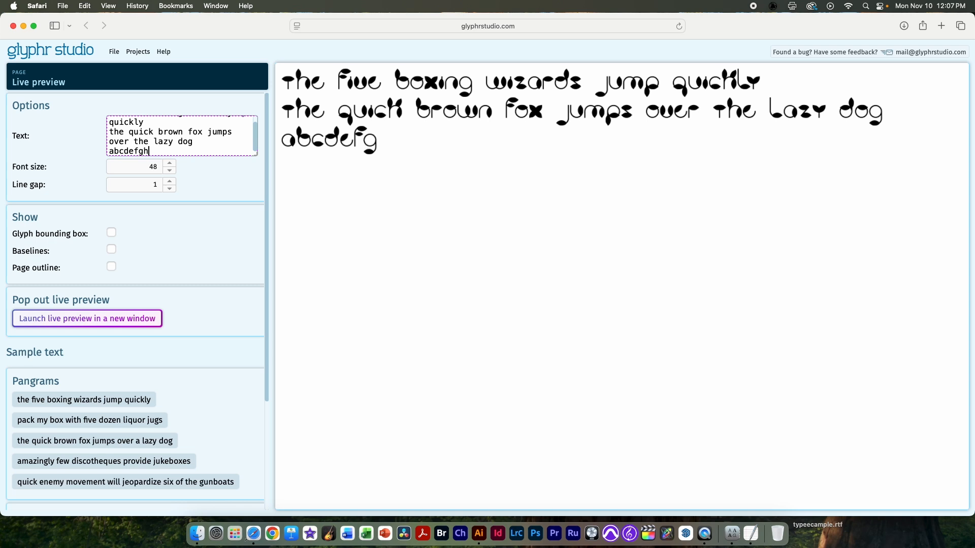
{"action": "type", "text": "ijklmnop"}
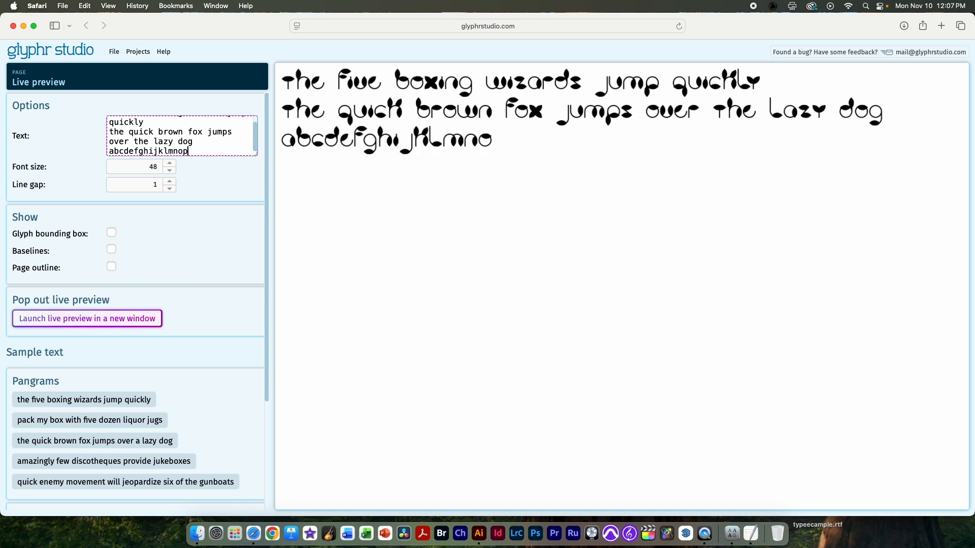
{"action": "type", "text": "qrstuvwxyz"}
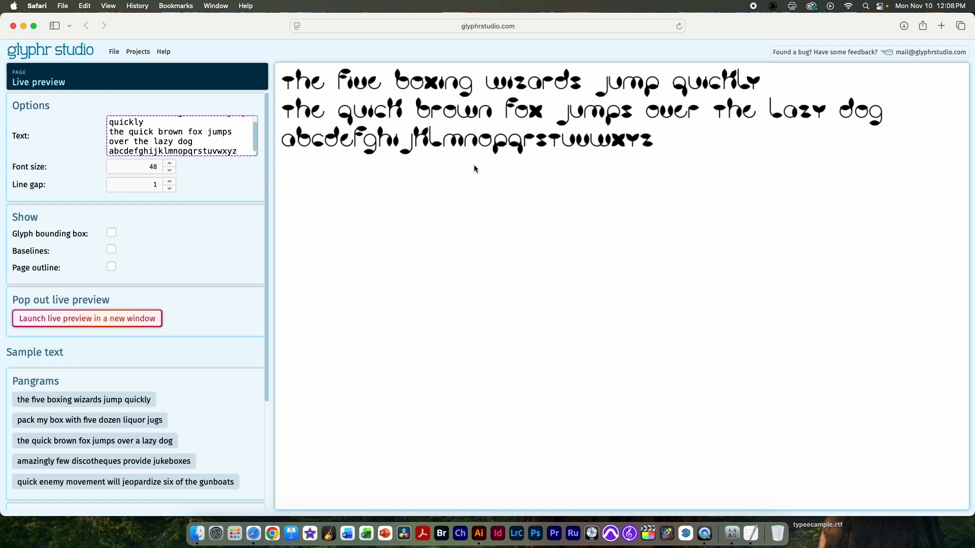
Switch to TextEdit and compare its alphabet line with the Glyphr Studio preview, moving the font chooser aside.
{"action": "key", "text": "super+Tab"}
{"action": "left_click", "coordinate": [208, 151]}
{"action": "key", "text": "super+a"}
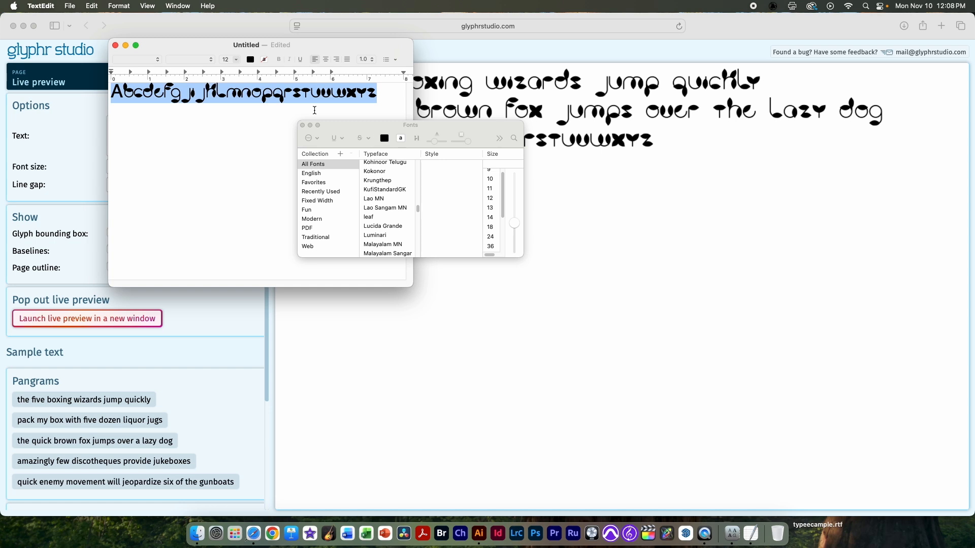
{"action": "left_click", "coordinate": [219, 161]}
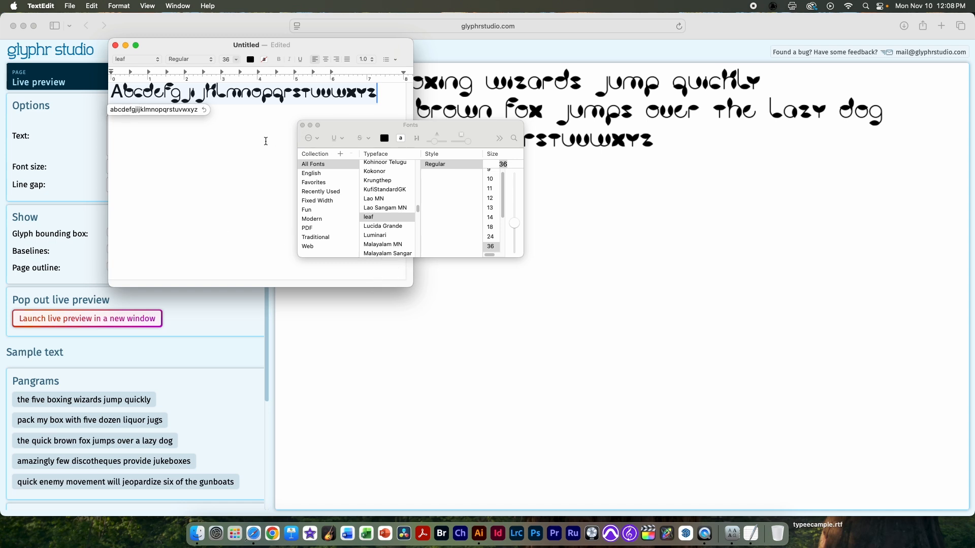
{"action": "left_click_drag", "start_coordinate": [344, 125], "coordinate": [162, 121]}
{"action": "left_click_drag", "start_coordinate": [304, 127], "coordinate": [302, 125]}
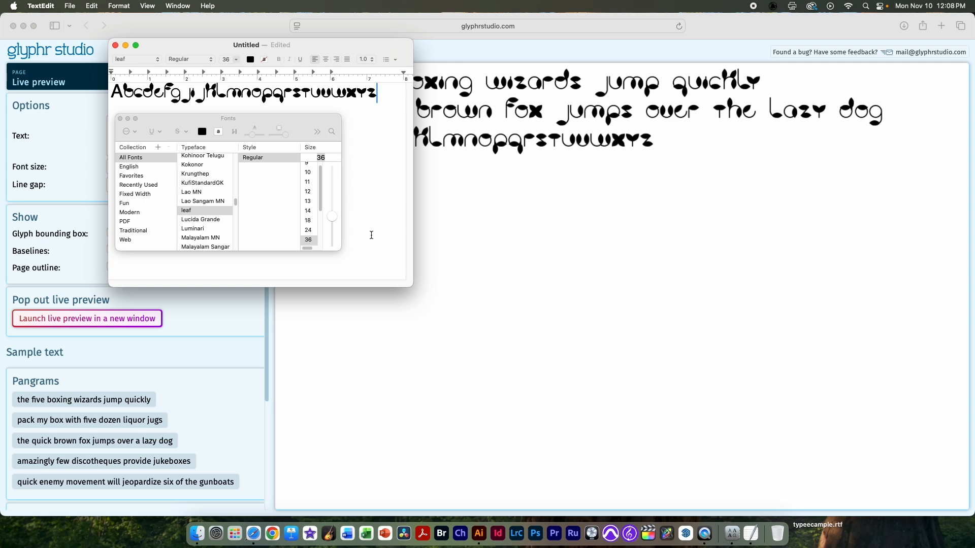
Return to Glyphr Studio and look through the live preview's options and sample text sets.
{"action": "left_click", "coordinate": [99, 212]}
{"action": "left_click", "coordinate": [69, 80]}
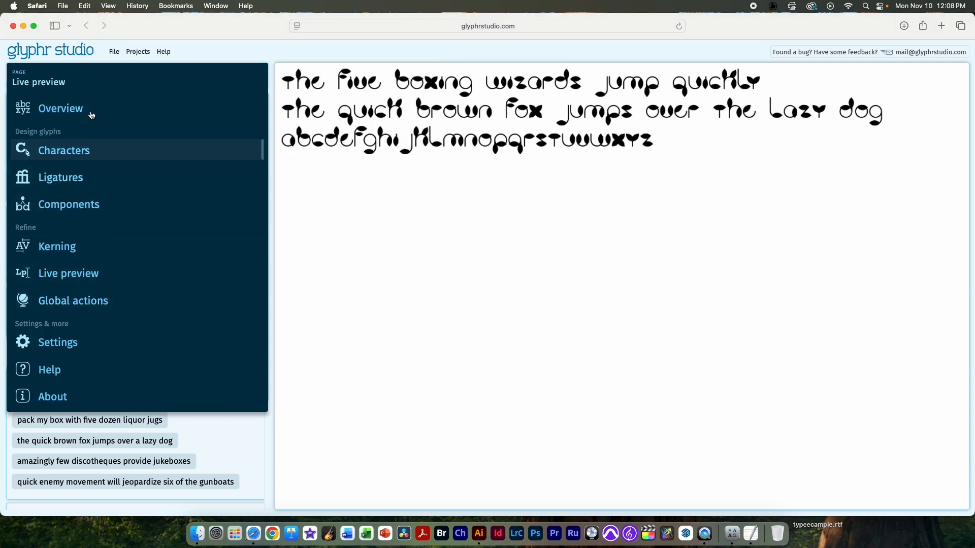
{"action": "left_click", "coordinate": [231, 62]}
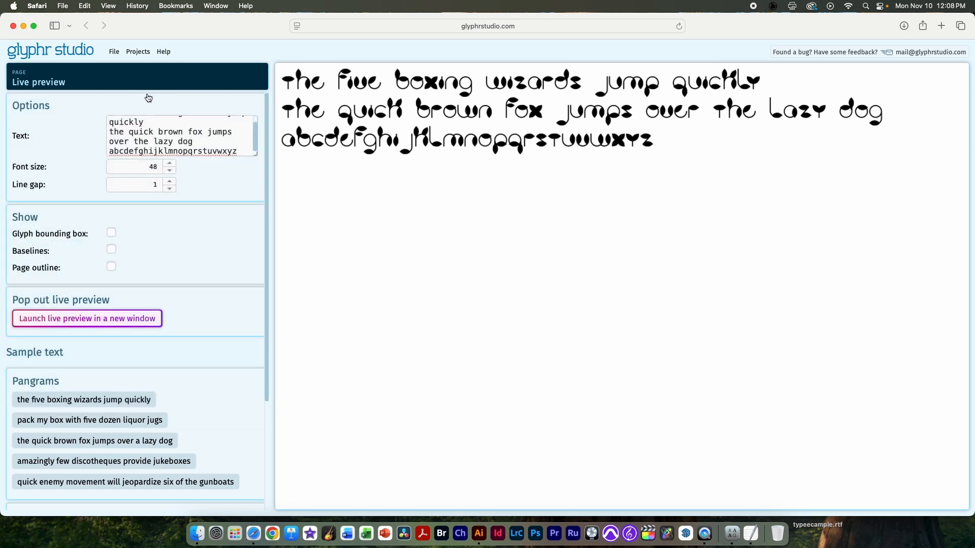
{"action": "scroll", "coordinate": [188, 334], "scroll_direction": "down", "scroll_amount": 5}
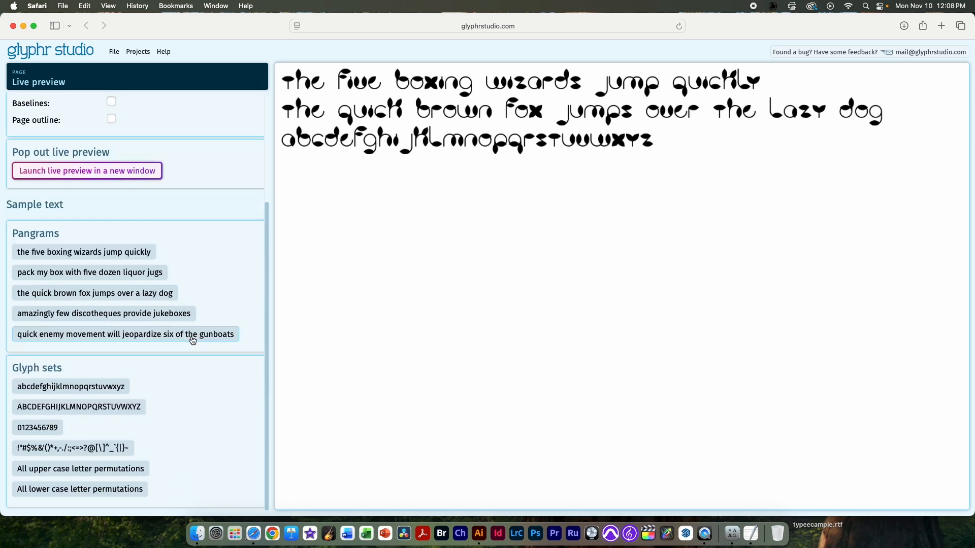
{"action": "scroll", "coordinate": [192, 338], "scroll_direction": "up", "scroll_amount": 5}
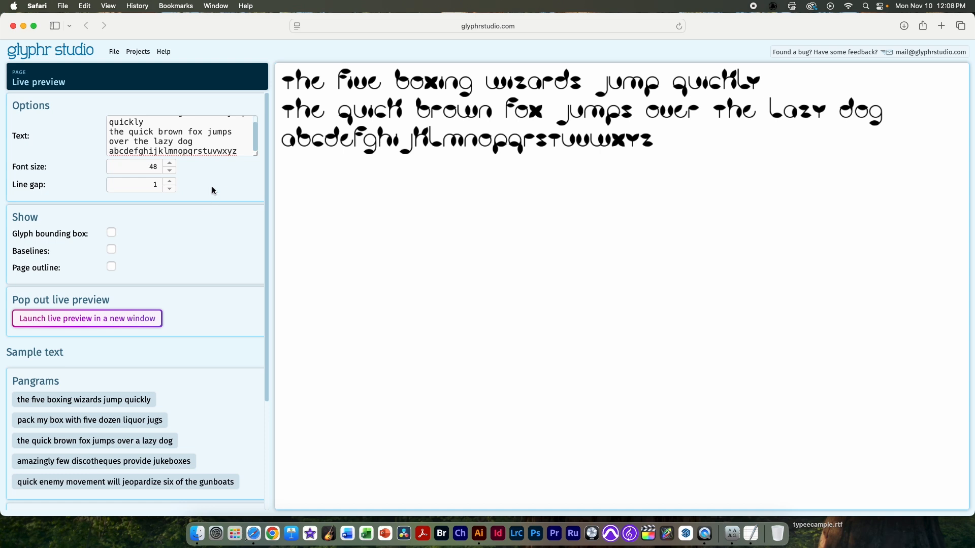